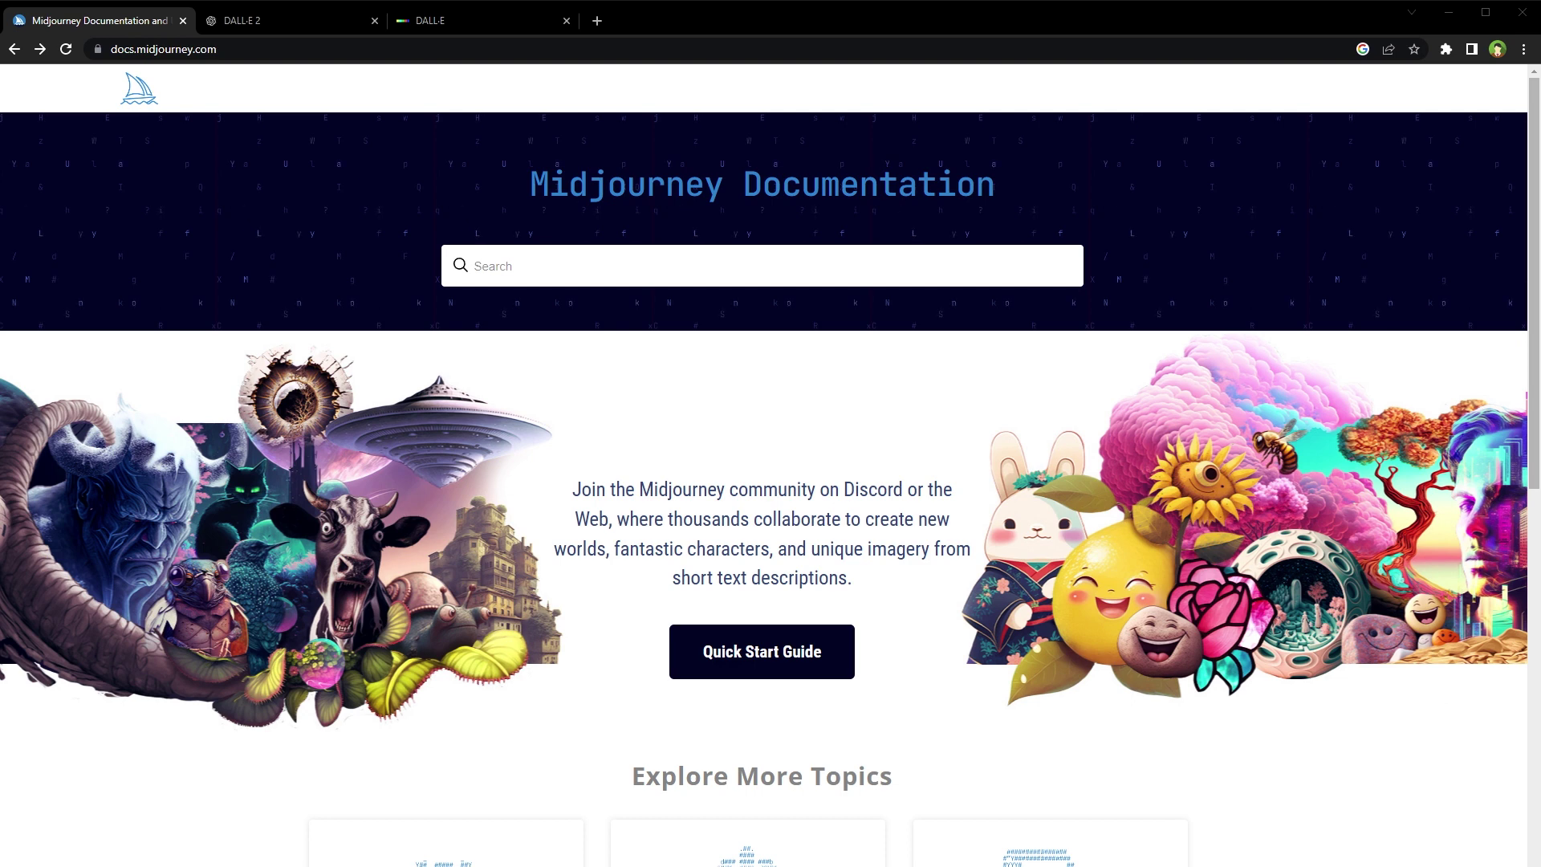
Step: Glance over the DALL·E and Midjourney tabs, then open the Bing AI chat welcome page
{"action": "left_click", "coordinate": [286, 29]}
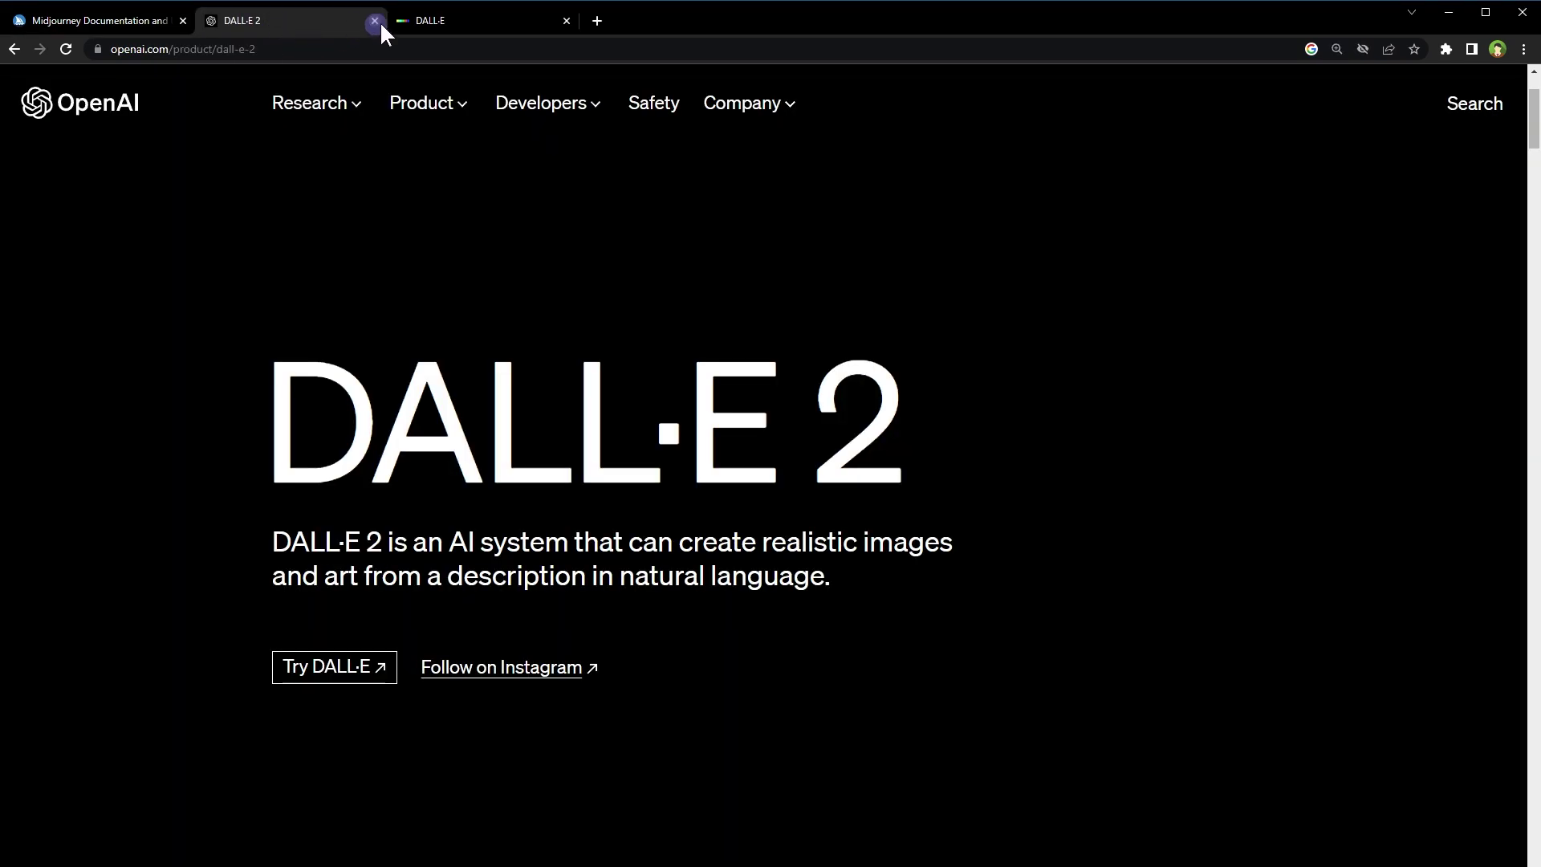
{"action": "left_click", "coordinate": [459, 21]}
{"action": "scroll", "coordinate": [1383, 465], "scroll_direction": "down", "scroll_amount": 2}
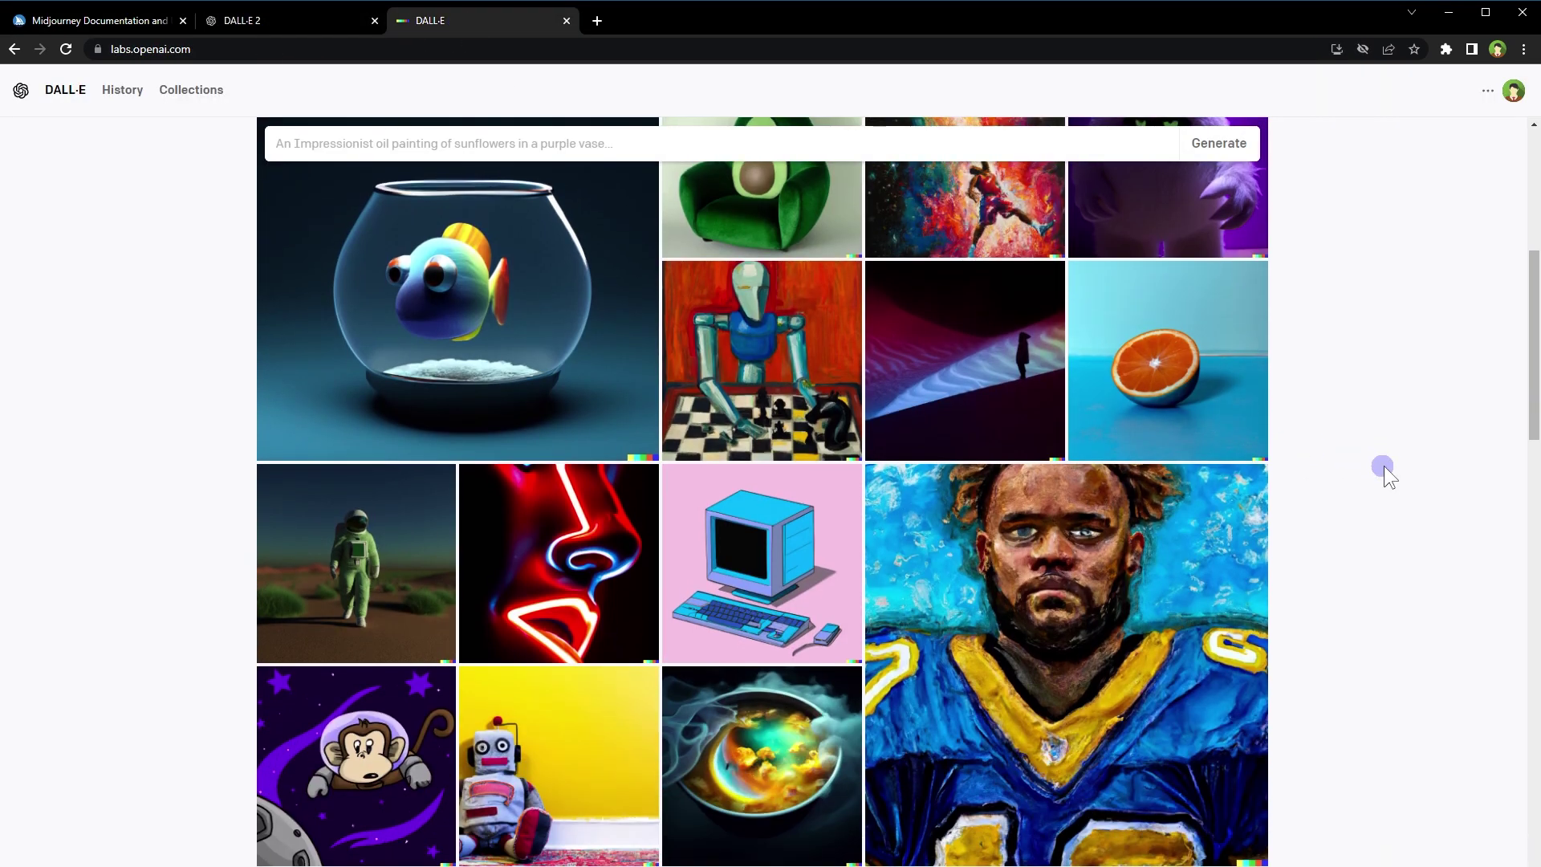
{"action": "scroll", "coordinate": [1383, 466], "scroll_direction": "up", "scroll_amount": 2}
{"action": "left_click", "coordinate": [122, 23]}
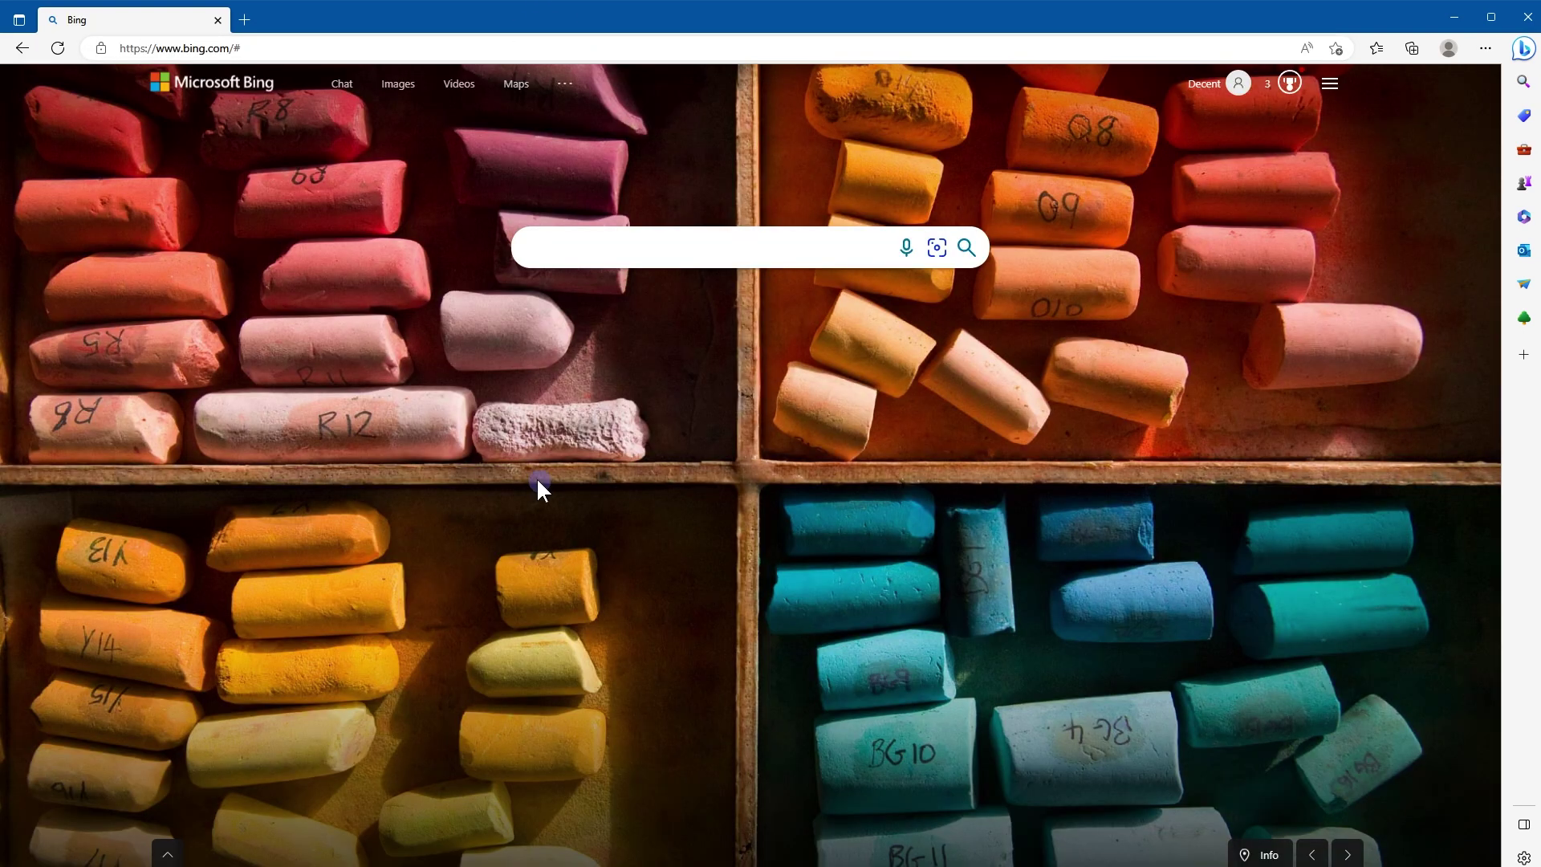
{"action": "left_click", "coordinate": [339, 88]}
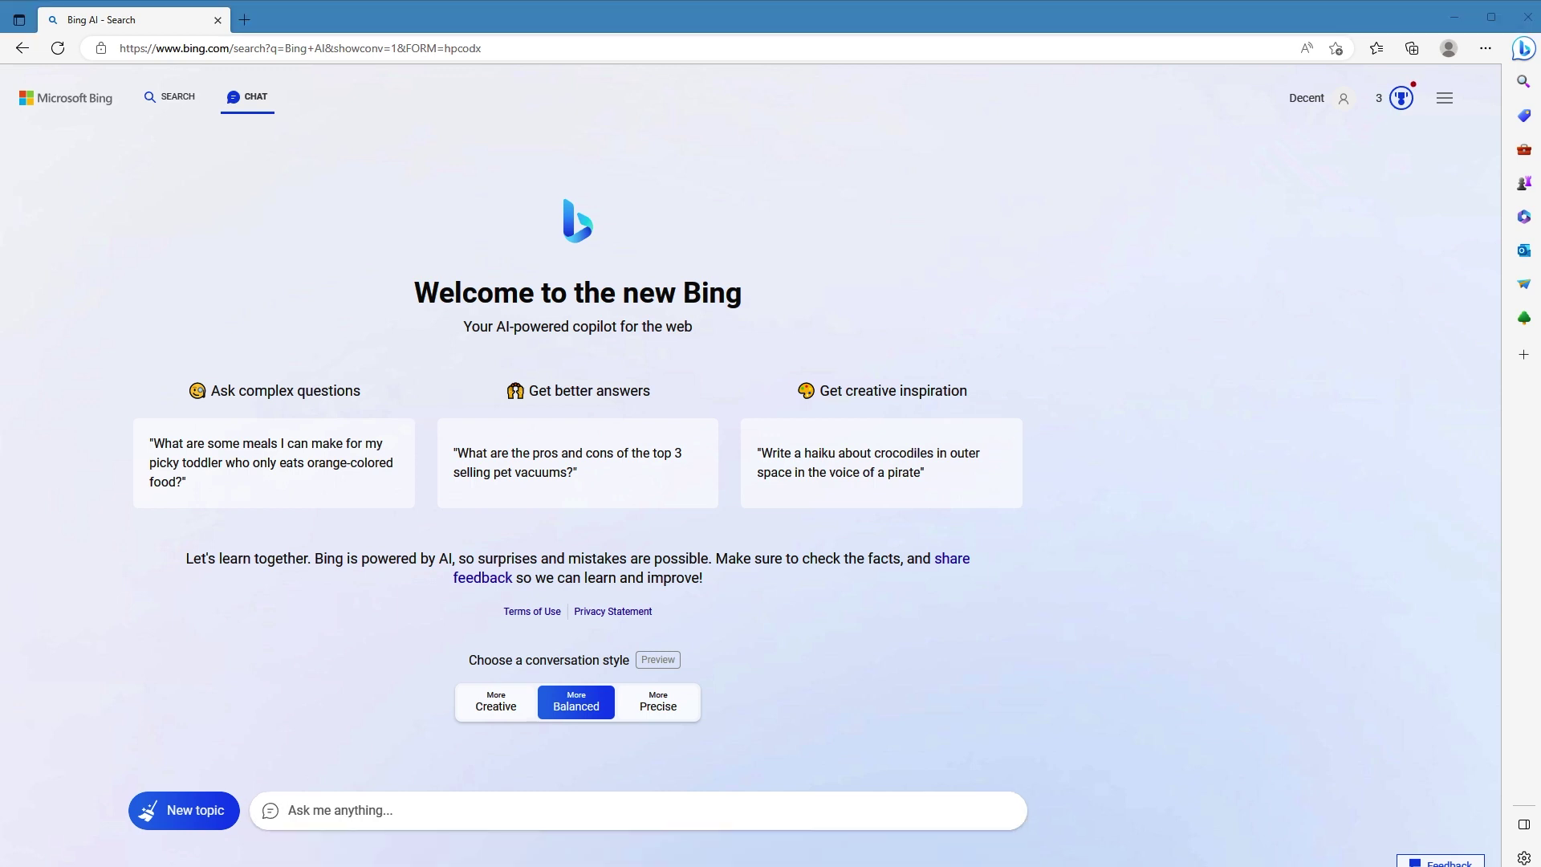
Step: Send 'Draw AI robot' in Balanced style, read the reply, then clear it with New topic
{"action": "left_click", "coordinate": [634, 812]}
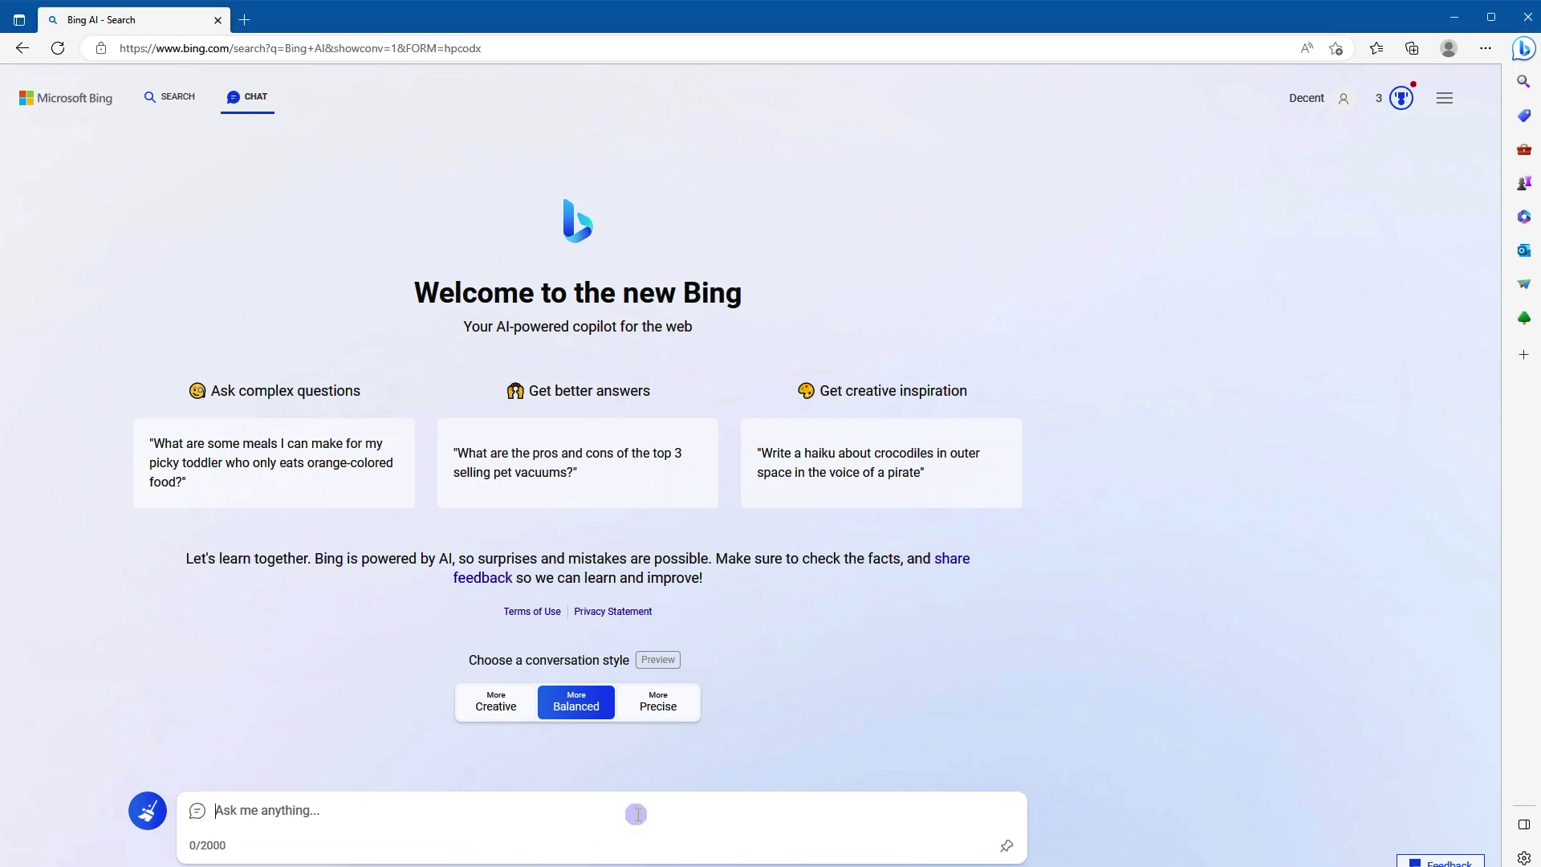
{"action": "type", "text": "Draw AI robot"}
{"action": "key", "text": "ctrl+a"}
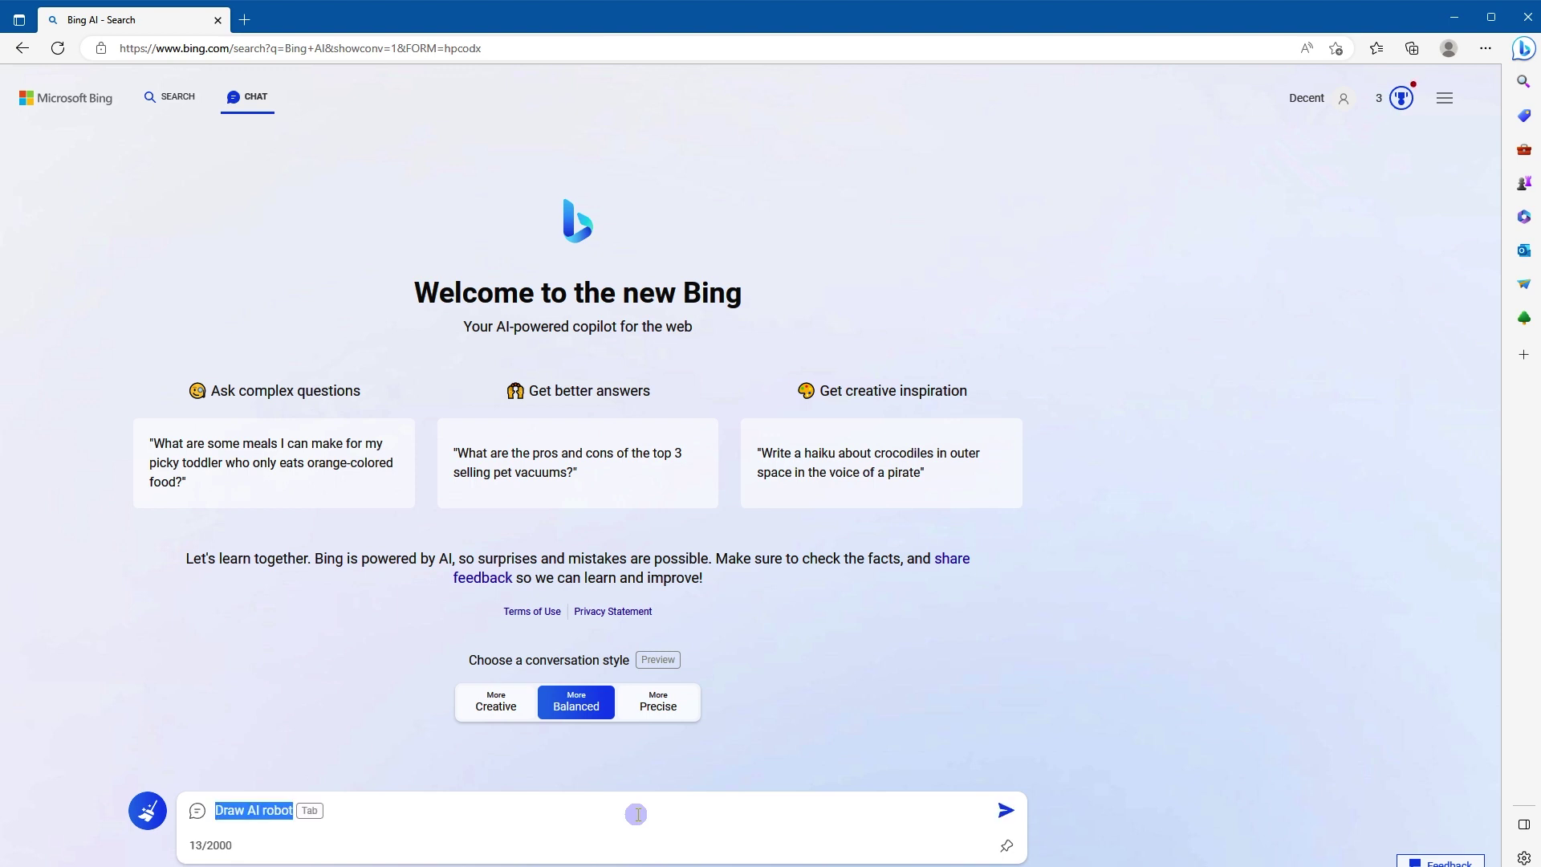
{"action": "left_click", "coordinate": [636, 814]}
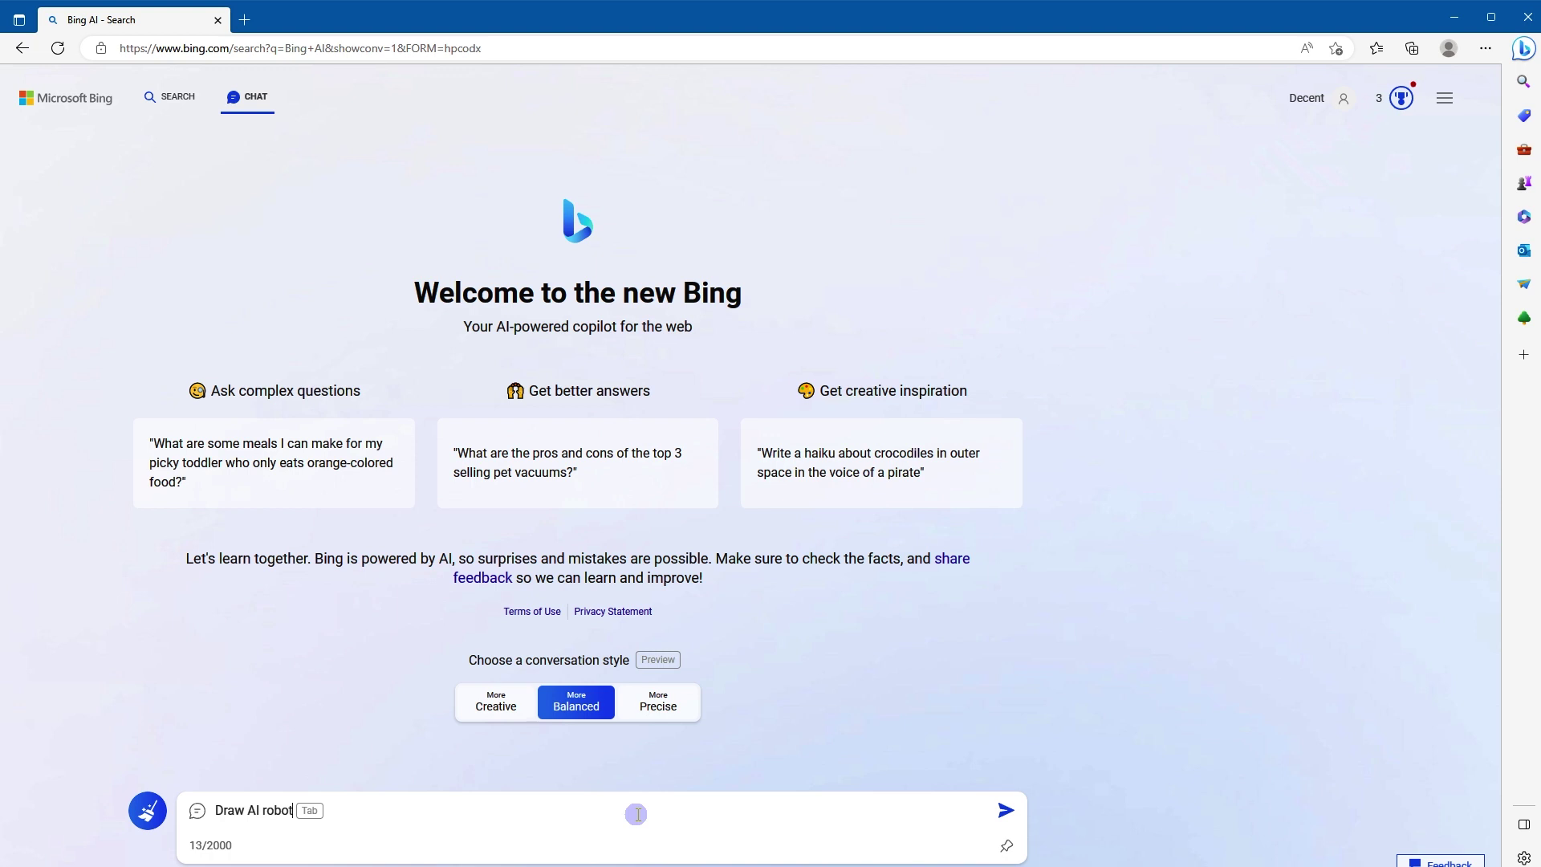
{"action": "left_click", "coordinate": [1007, 812]}
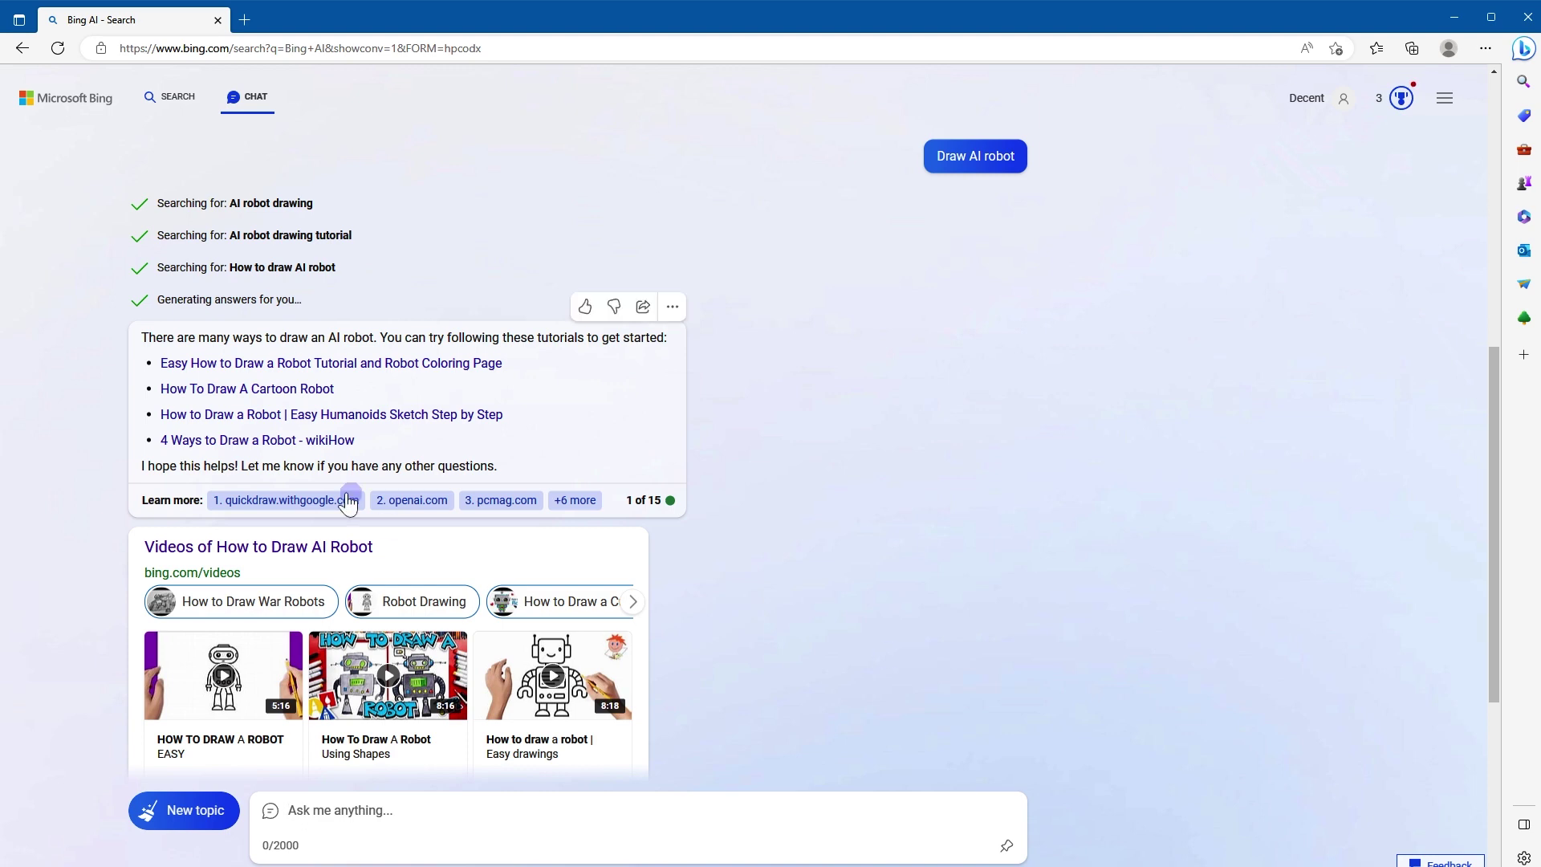
{"action": "left_click", "coordinate": [180, 812]}
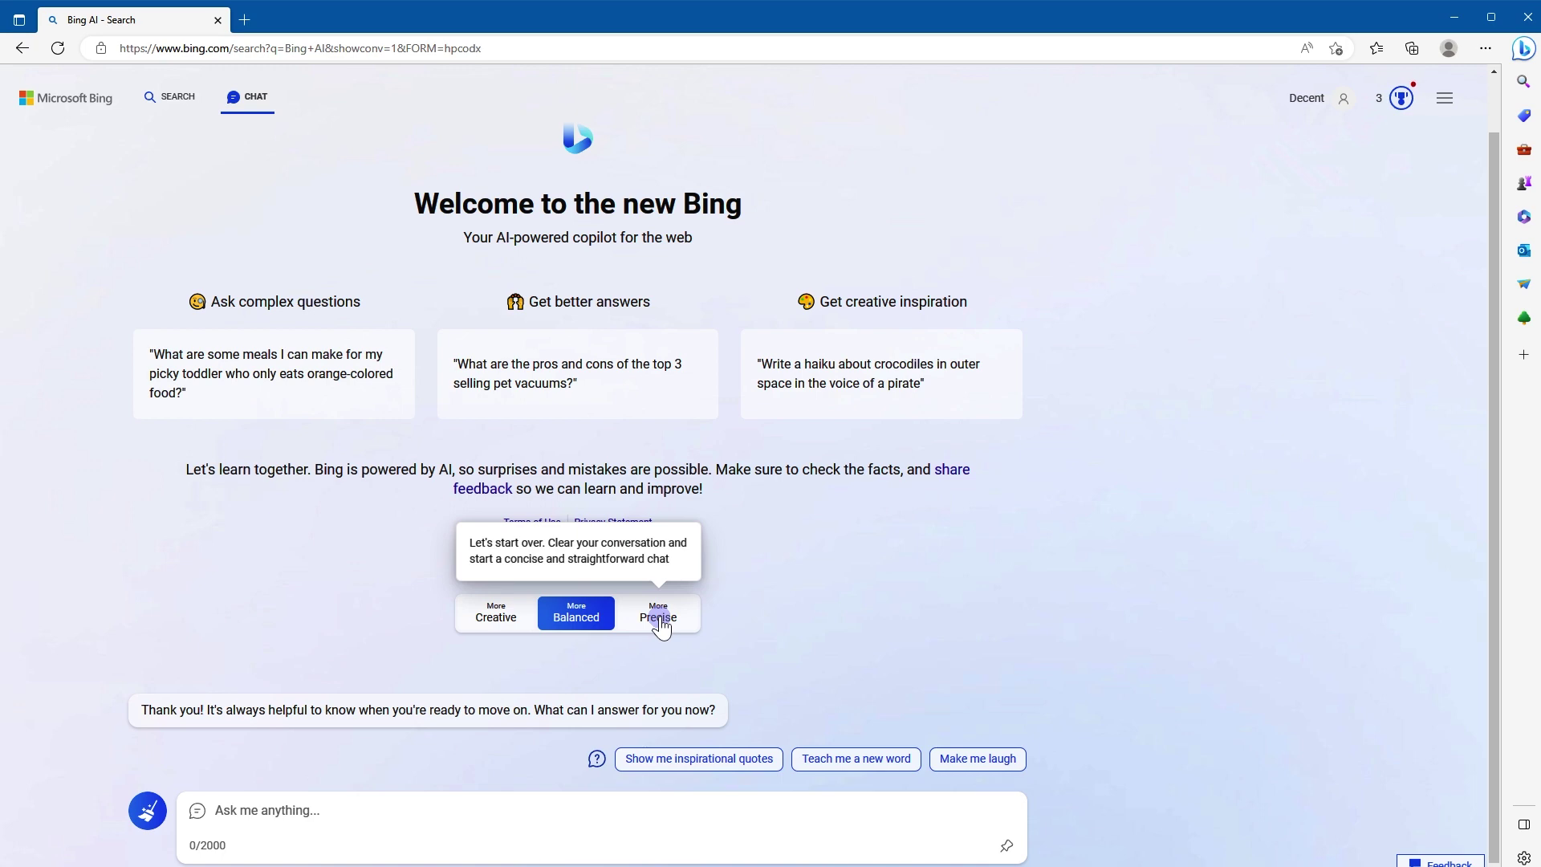
Step: Switch to More Creative style and send 'Draw AI robot'
{"action": "left_click", "coordinate": [506, 614]}
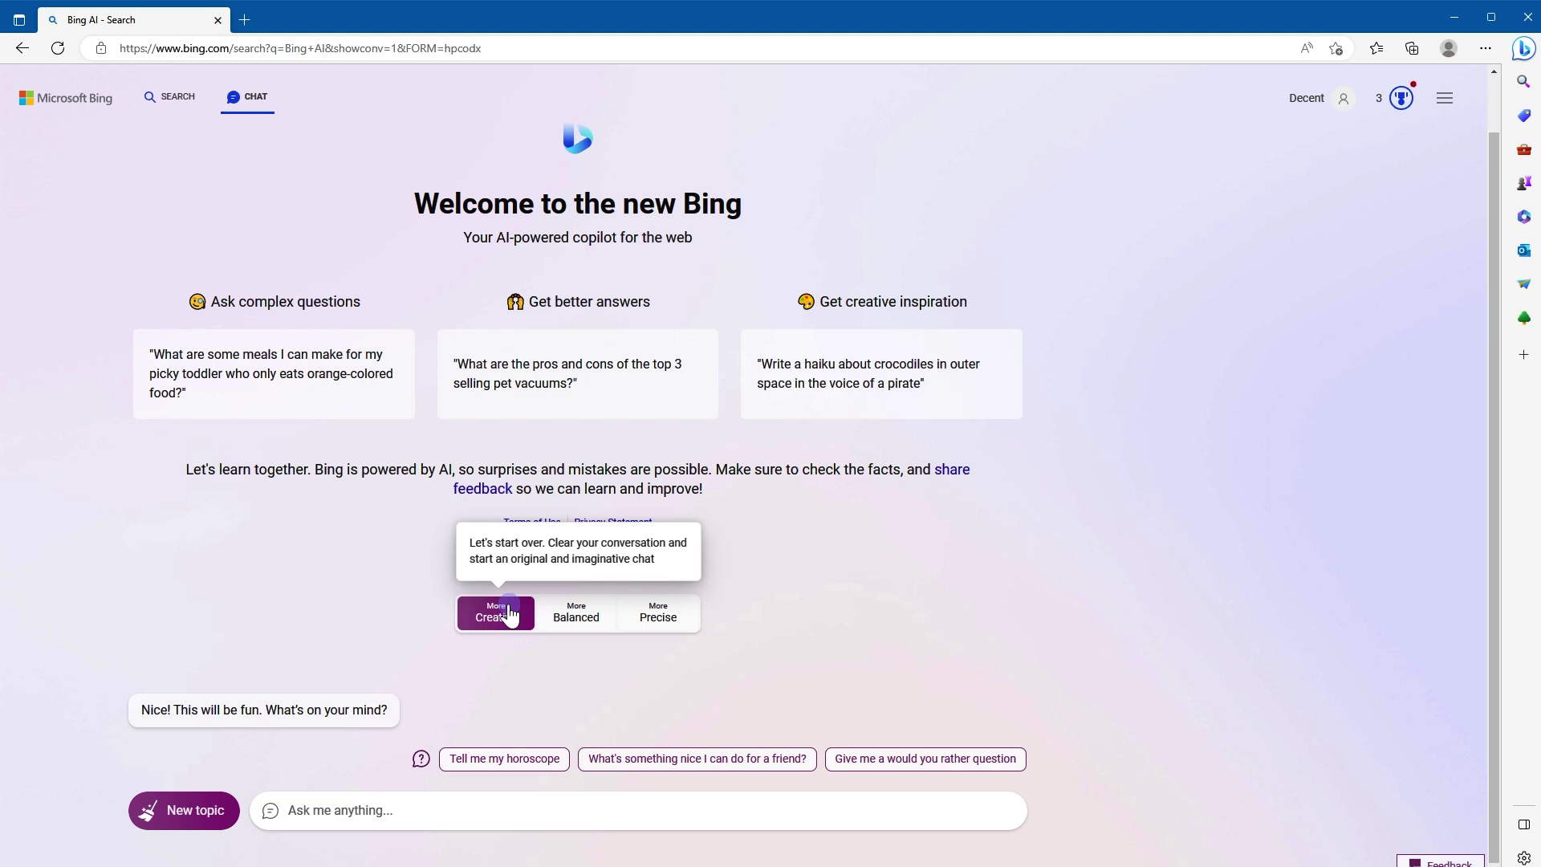
{"action": "left_click", "coordinate": [554, 801]}
{"action": "type", "text": "Draw AI robot"}
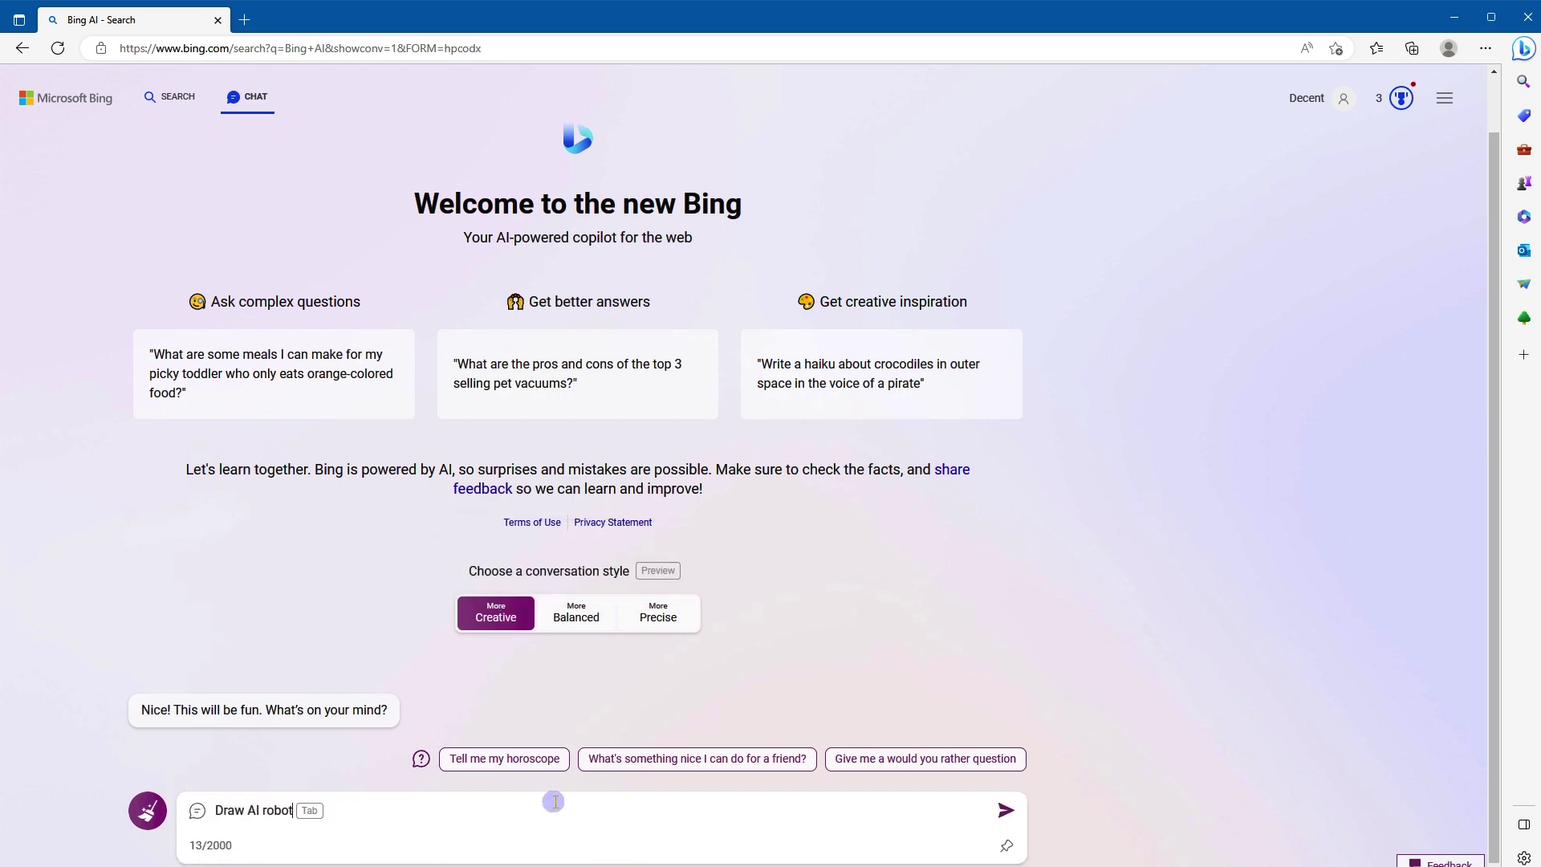
{"action": "key", "text": "Return"}
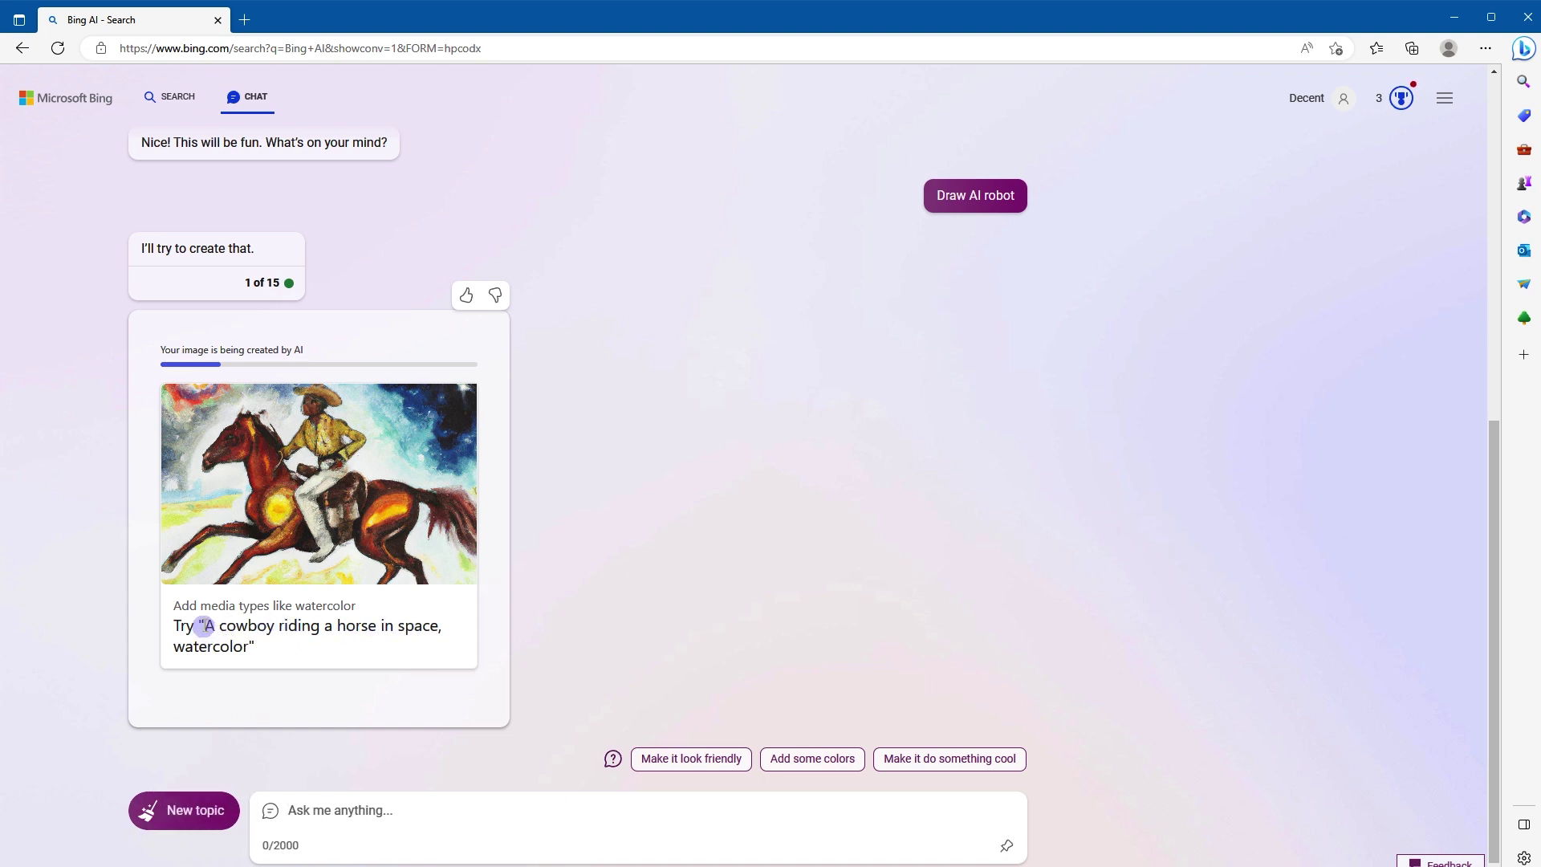
Step: Select and right-click the cowboy-in-space example prompt while the four robot images generate
{"action": "left_click_drag", "start_coordinate": [204, 627], "coordinate": [247, 634]}
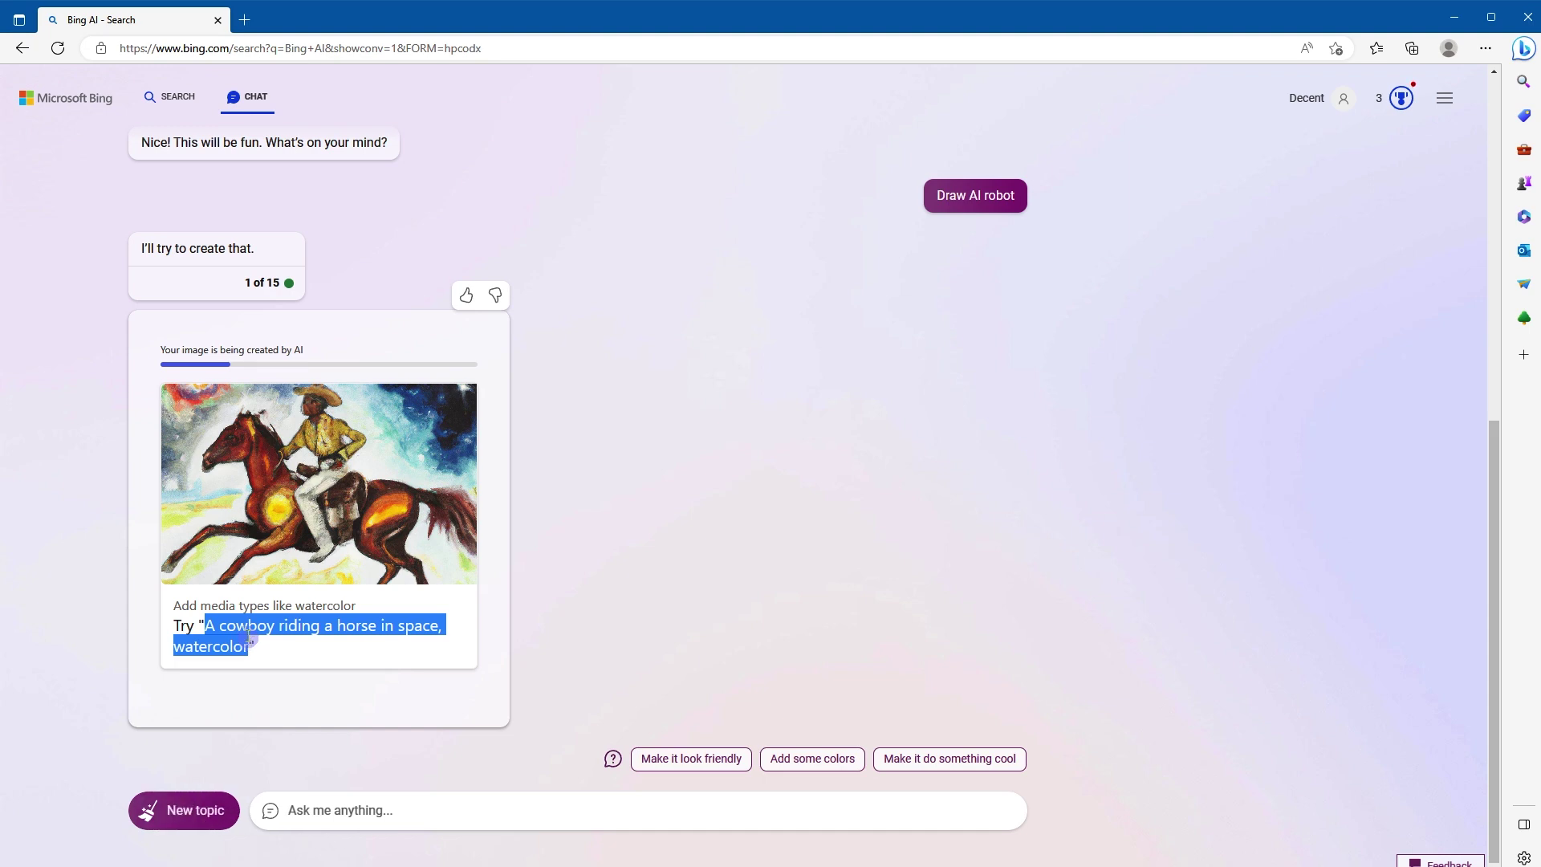
{"action": "right_click", "coordinate": [247, 634]}
{"action": "left_click", "coordinate": [780, 621]}
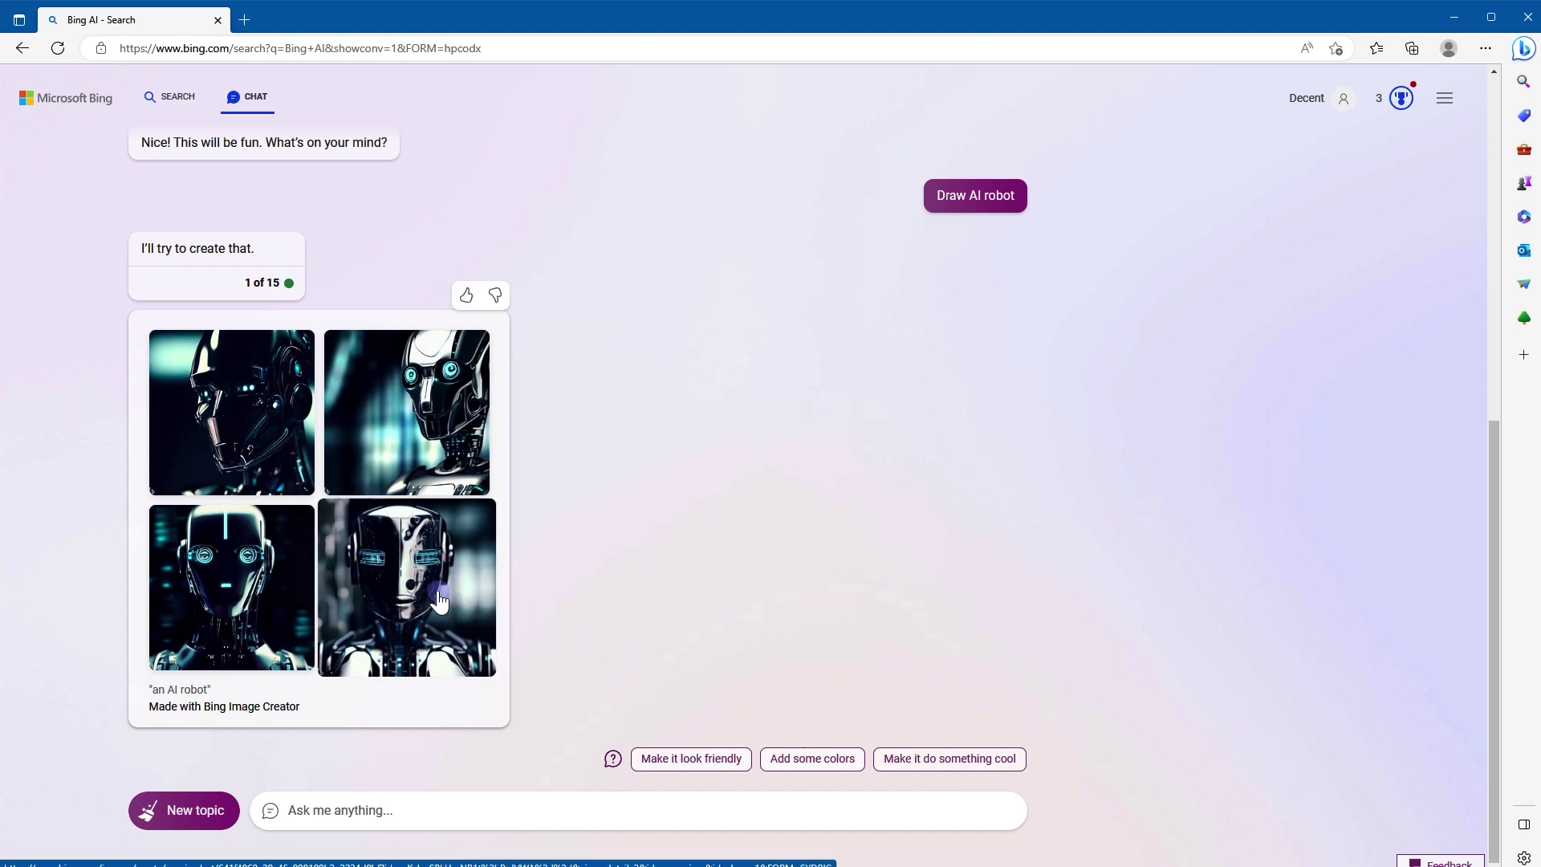
Step: Pick the 'Make it look friendly' suggestion, then 'Add some cute accessories'
{"action": "left_click", "coordinate": [694, 761]}
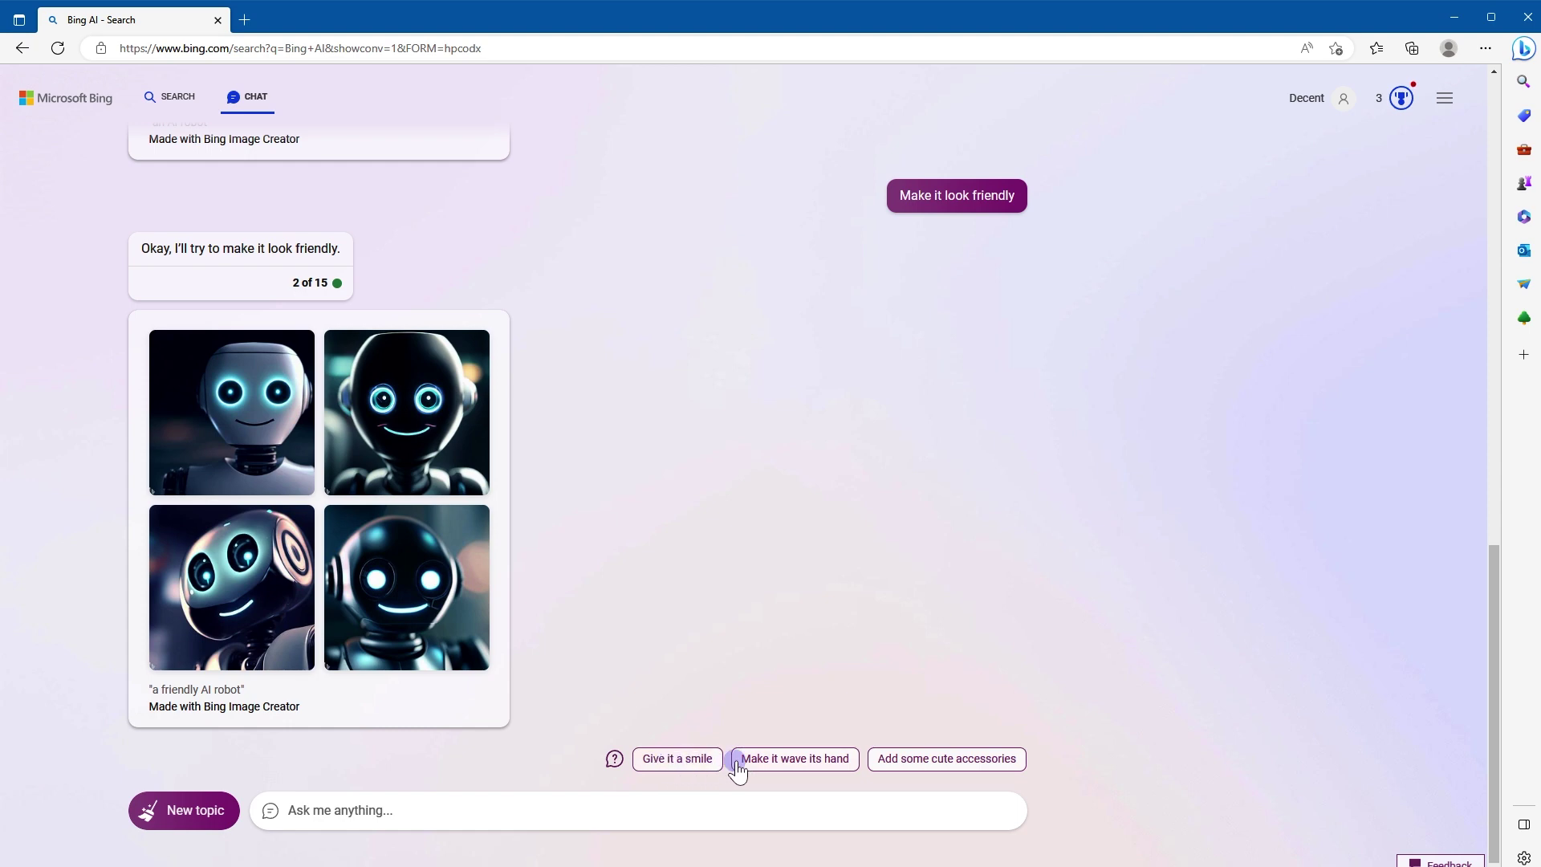
{"action": "left_click", "coordinate": [929, 763]}
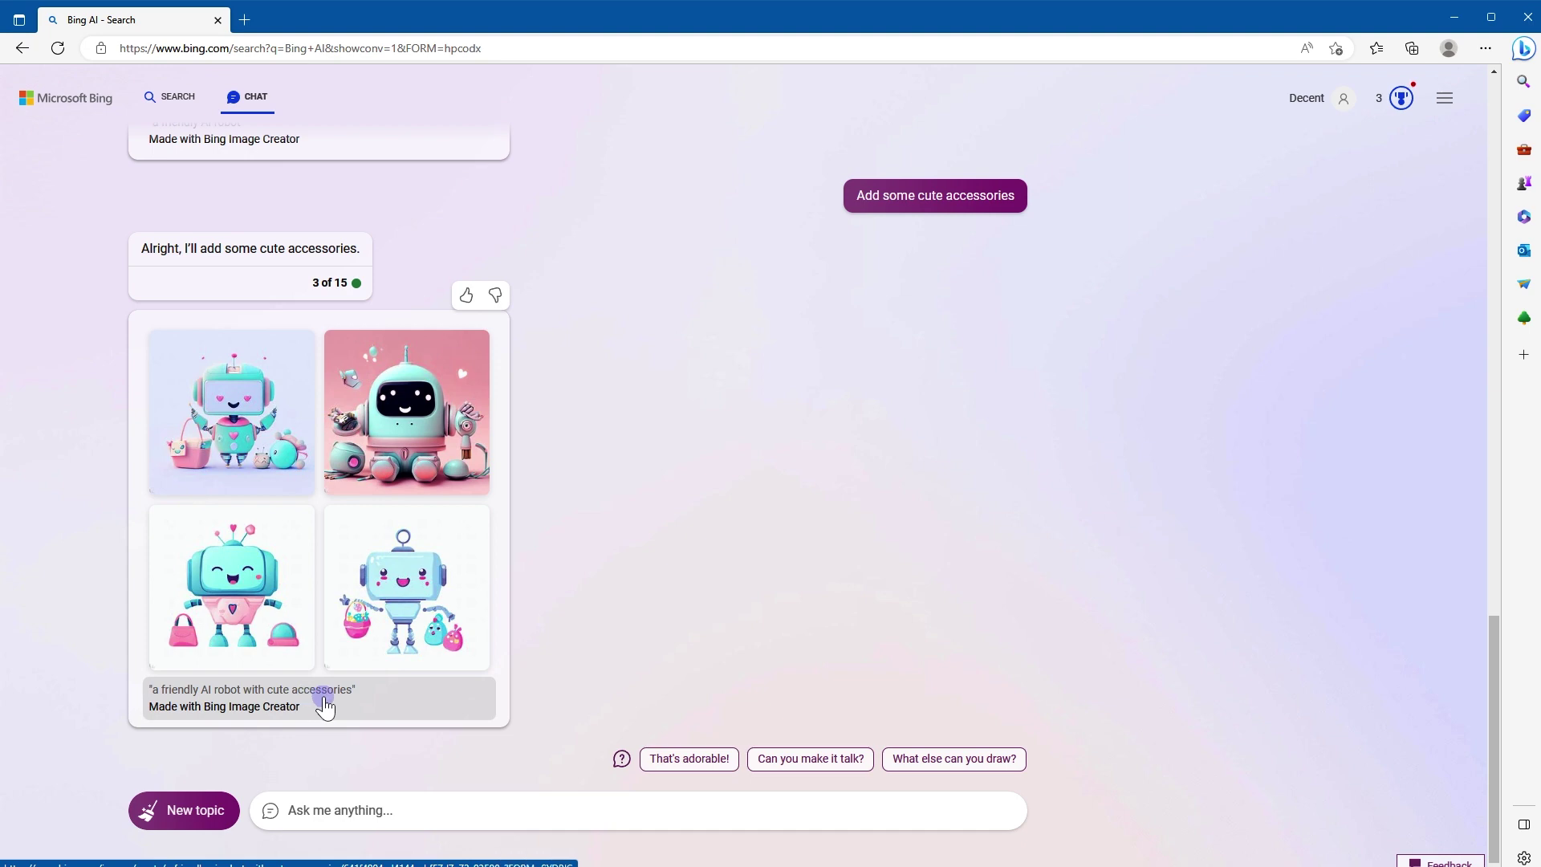
Step: Enlarge and download the pink-background accessory robot, then open Image Creator in a new tab
{"action": "left_click", "coordinate": [421, 424]}
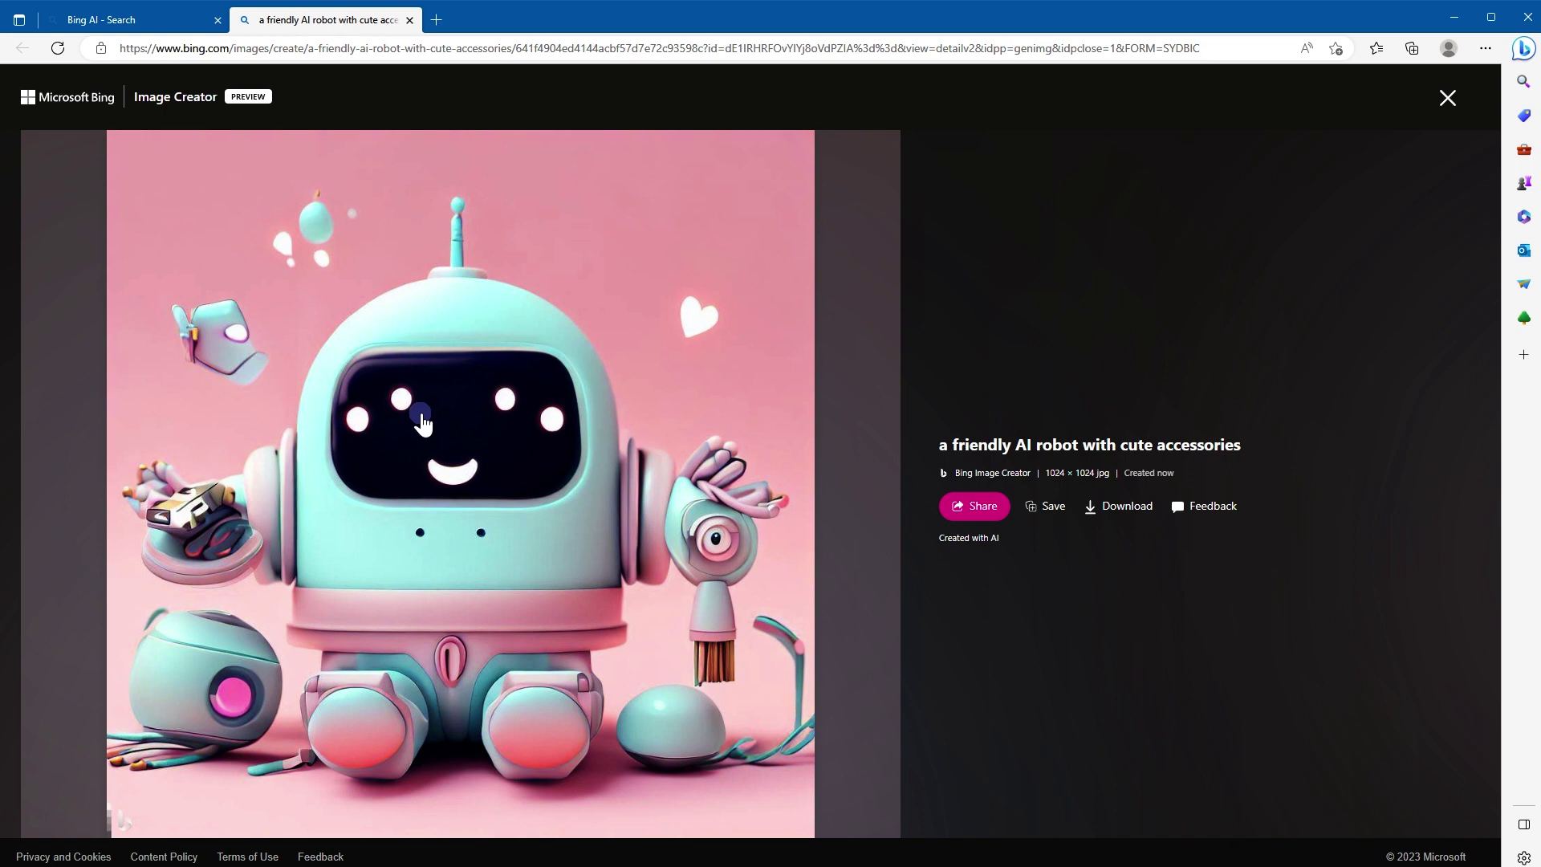
{"action": "left_click", "coordinate": [1119, 515]}
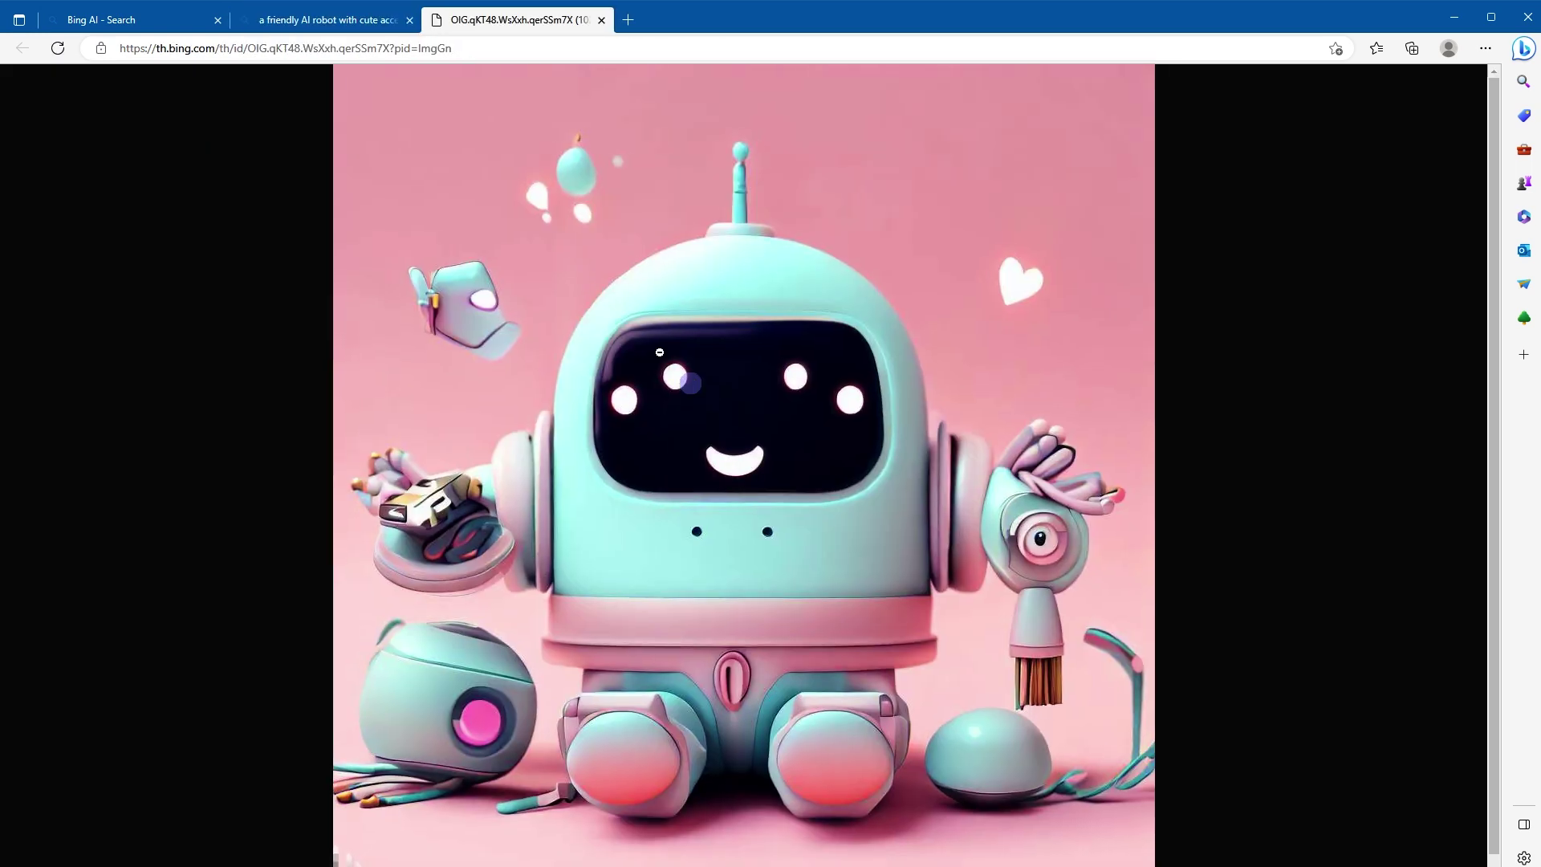
{"action": "left_click", "coordinate": [339, 27]}
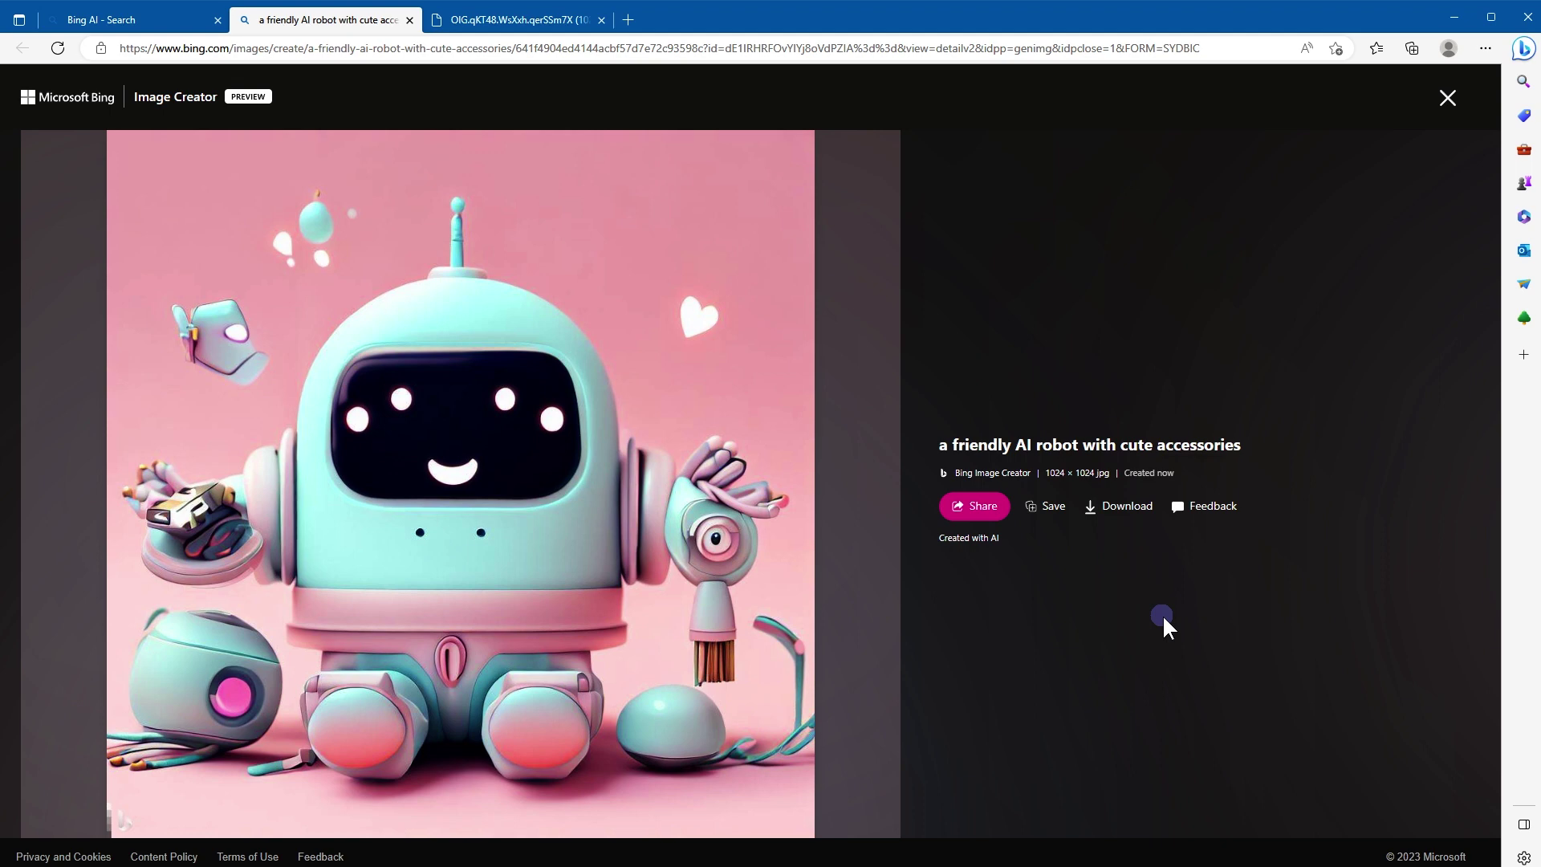
{"action": "right_click", "coordinate": [989, 476]}
{"action": "left_click", "coordinate": [1027, 484]}
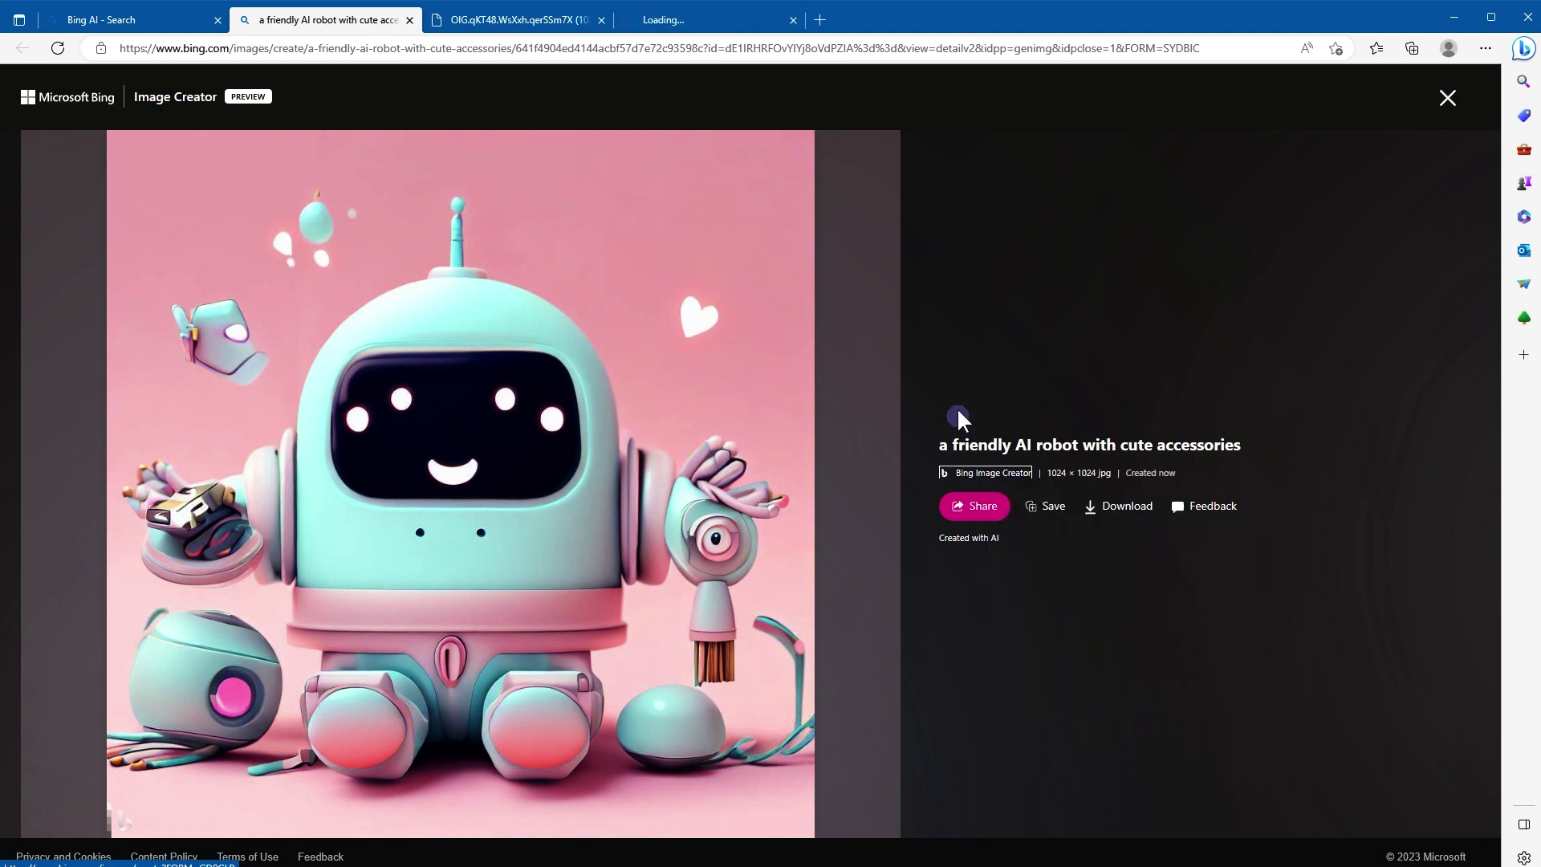
Step: Close the daily boosts notice and the Jumpstart your creativity panel while scrolling the Explore ideas gallery
{"action": "left_click", "coordinate": [679, 24]}
{"action": "scroll", "coordinate": [568, 385], "scroll_direction": "down", "scroll_amount": 10}
{"action": "scroll", "coordinate": [787, 454], "scroll_direction": "up", "scroll_amount": 3}
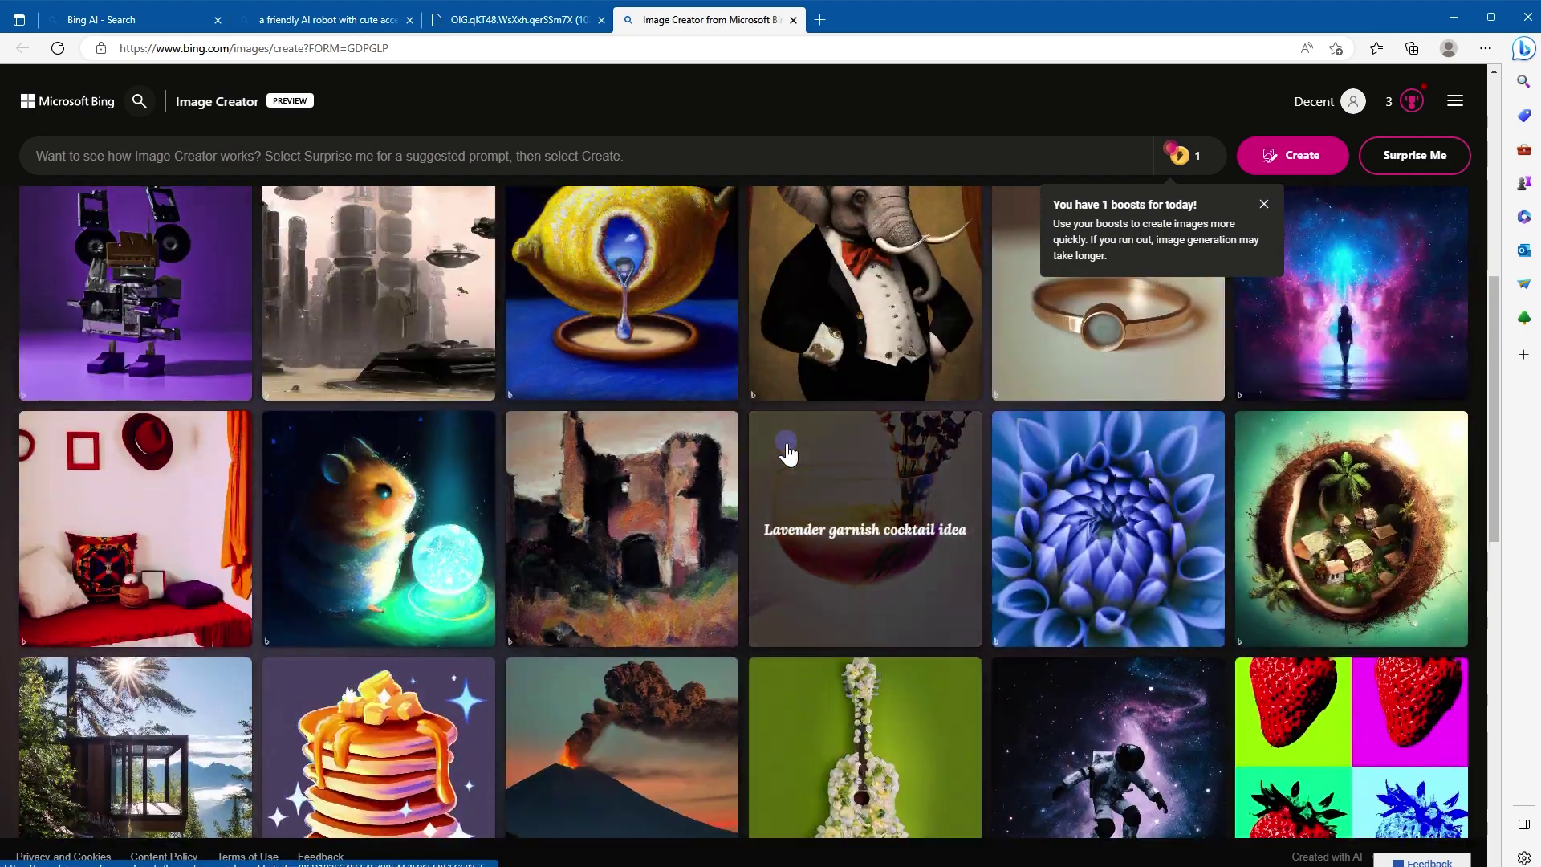
{"action": "scroll", "coordinate": [787, 455], "scroll_direction": "up", "scroll_amount": 4}
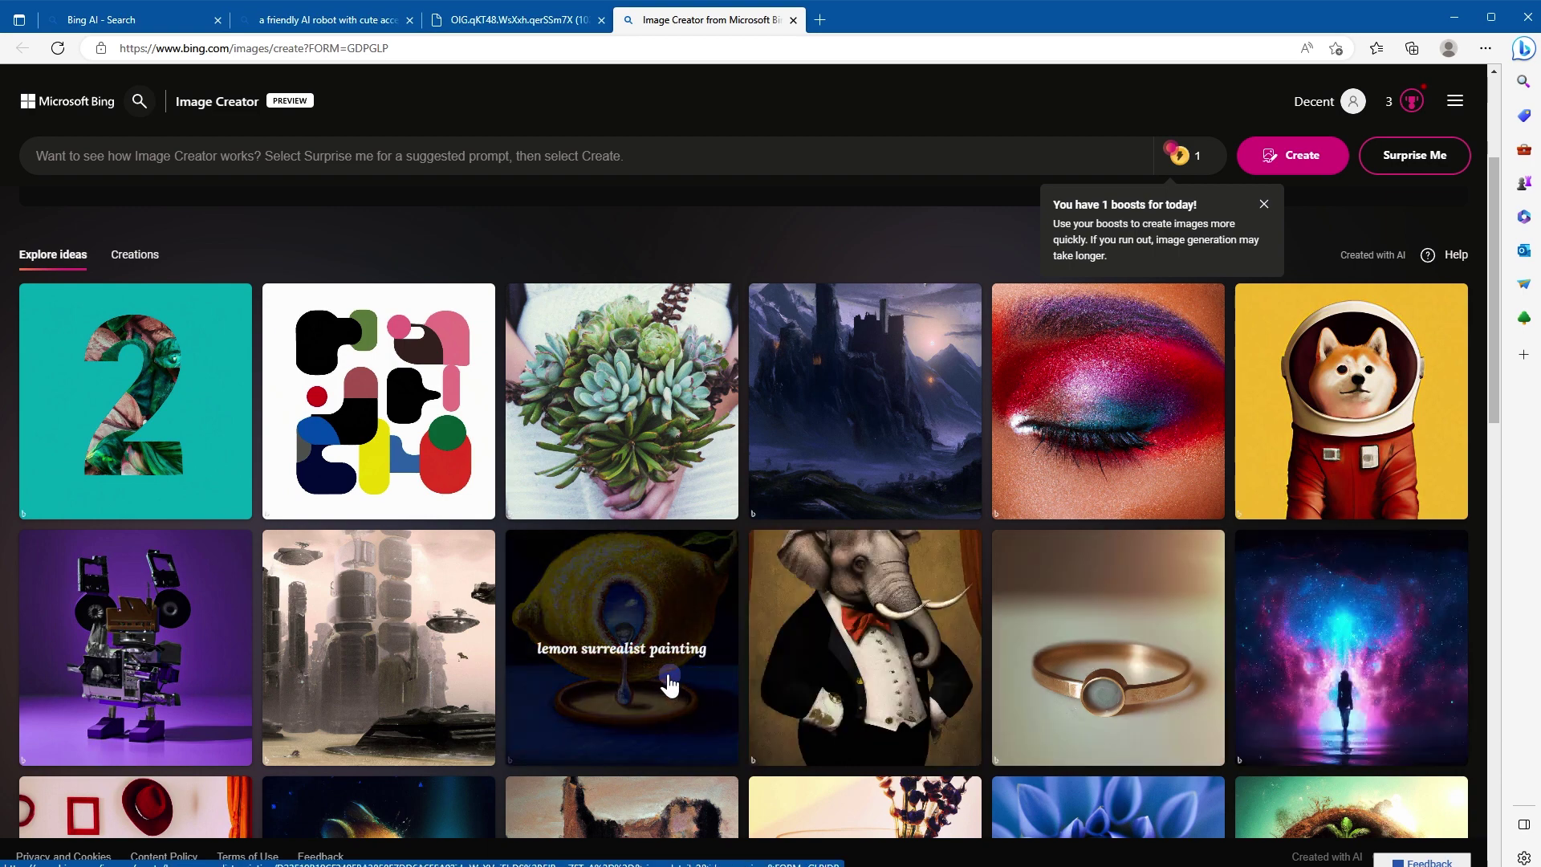
{"action": "left_click", "coordinate": [1264, 203]}
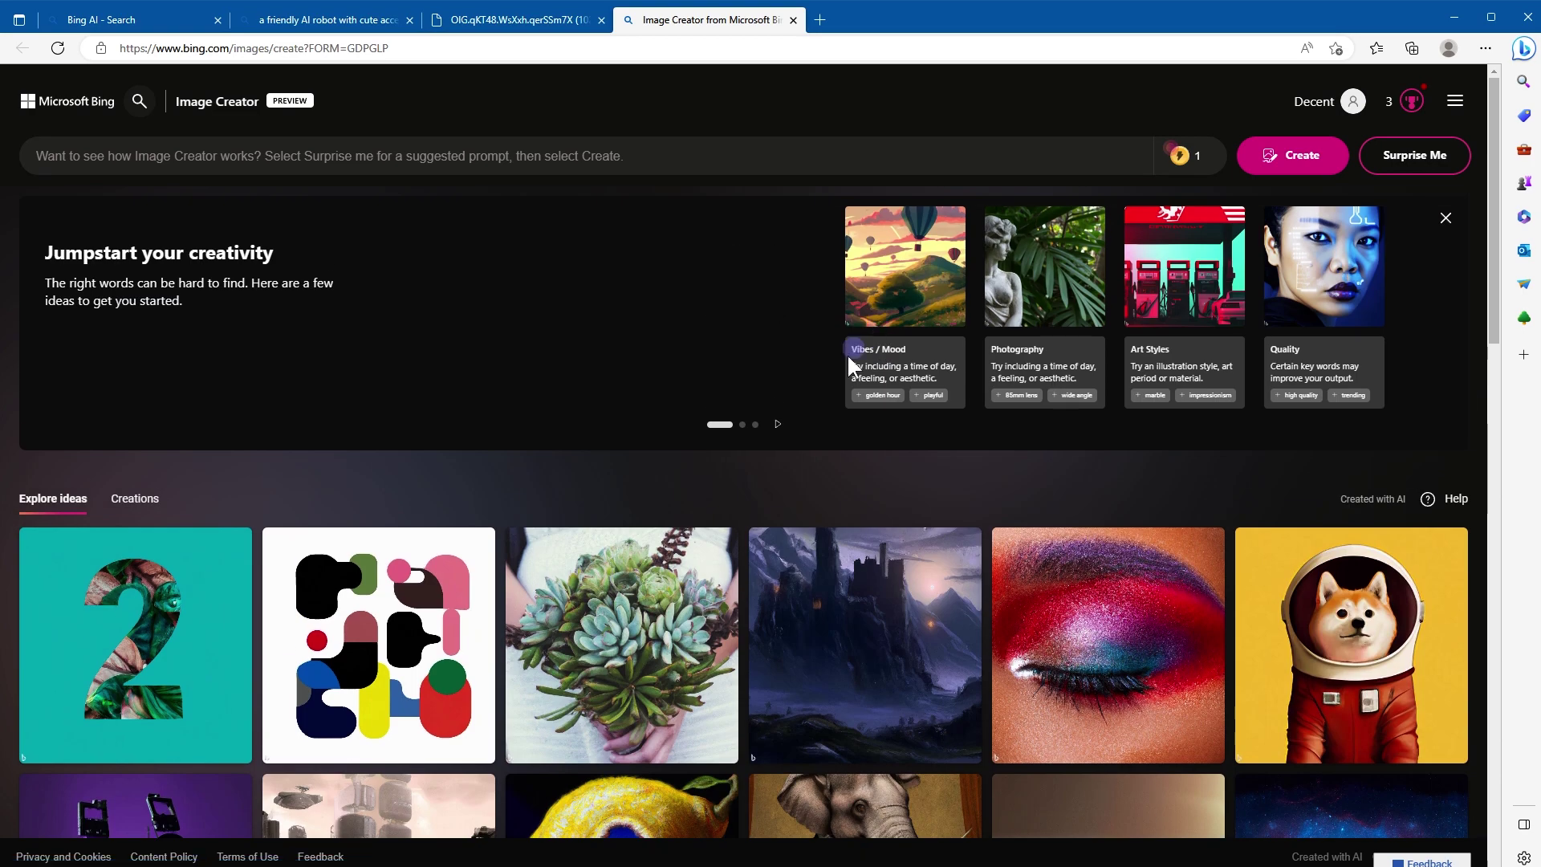
{"action": "scroll", "coordinate": [662, 440], "scroll_direction": "down", "scroll_amount": 2}
{"action": "scroll", "coordinate": [1023, 432], "scroll_direction": "up", "scroll_amount": 2}
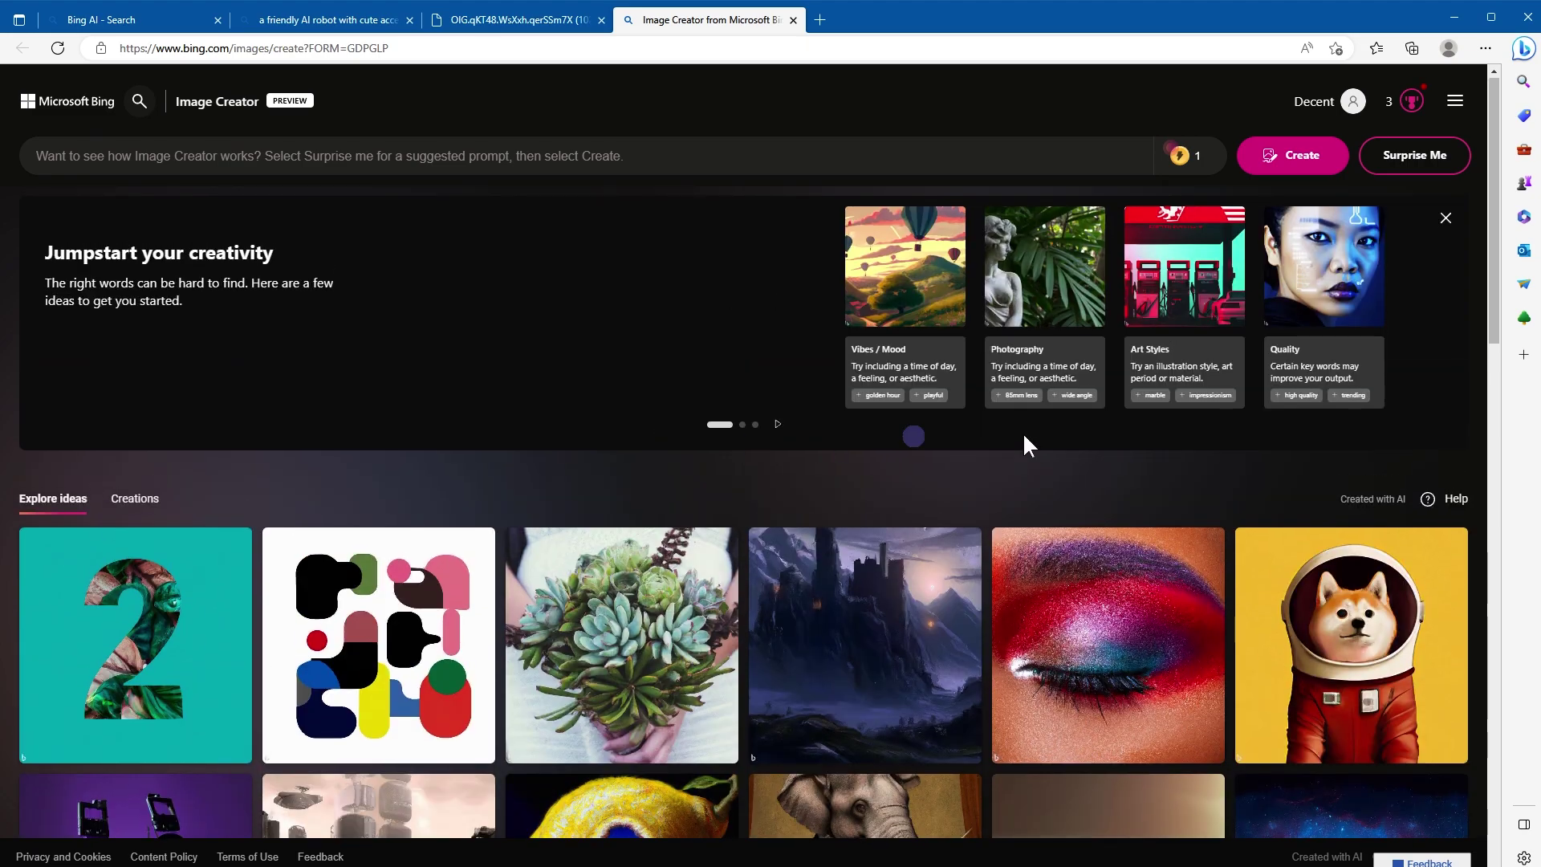
{"action": "left_click", "coordinate": [1444, 221]}
{"action": "scroll", "coordinate": [1195, 389], "scroll_direction": "down", "scroll_amount": 6}
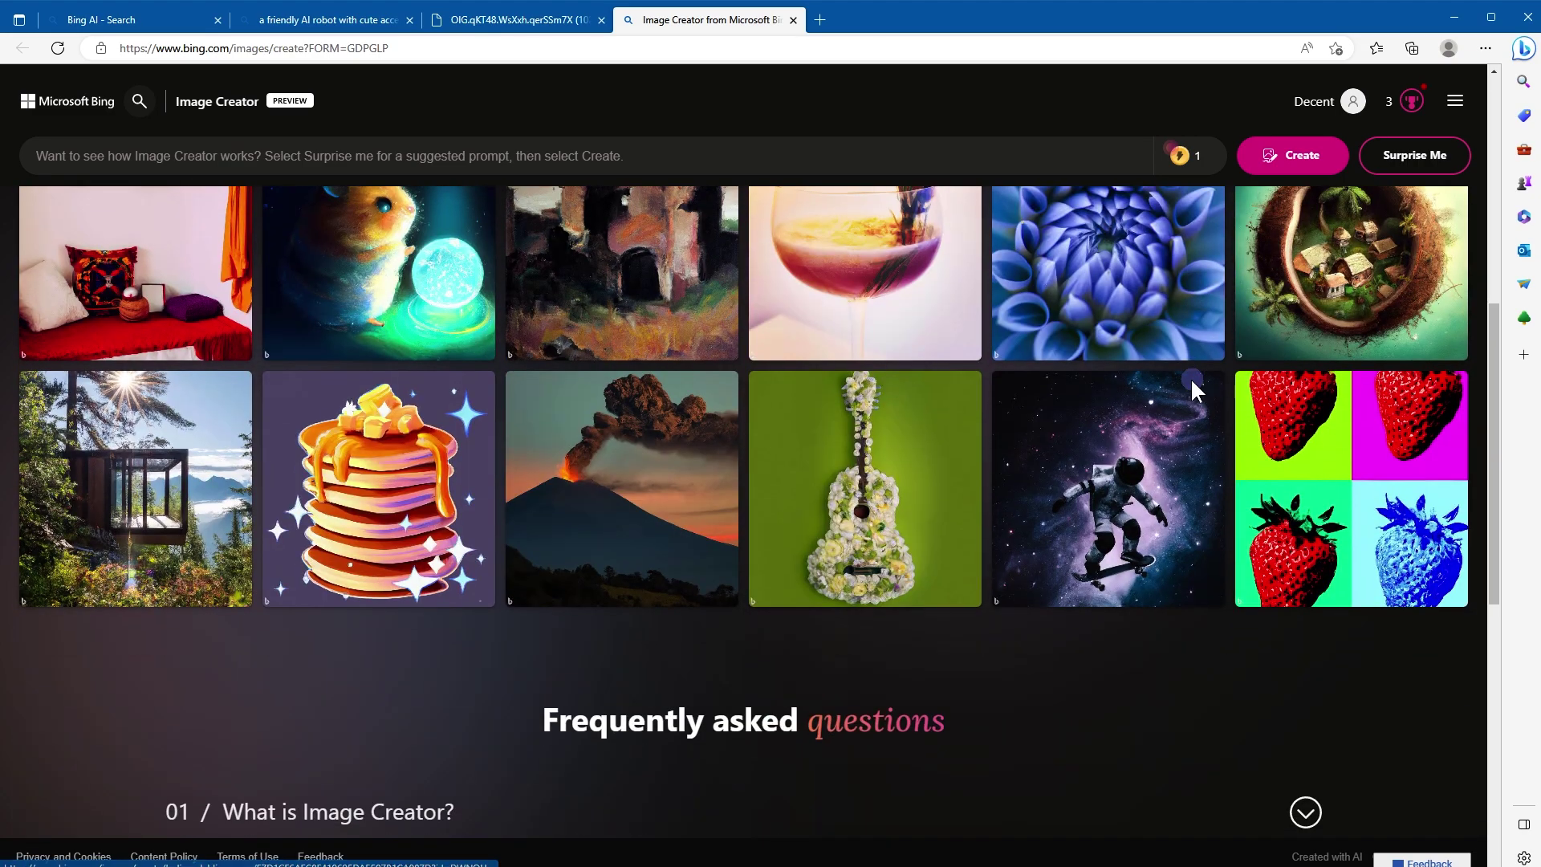
{"action": "scroll", "coordinate": [1192, 391], "scroll_direction": "up", "scroll_amount": 7}
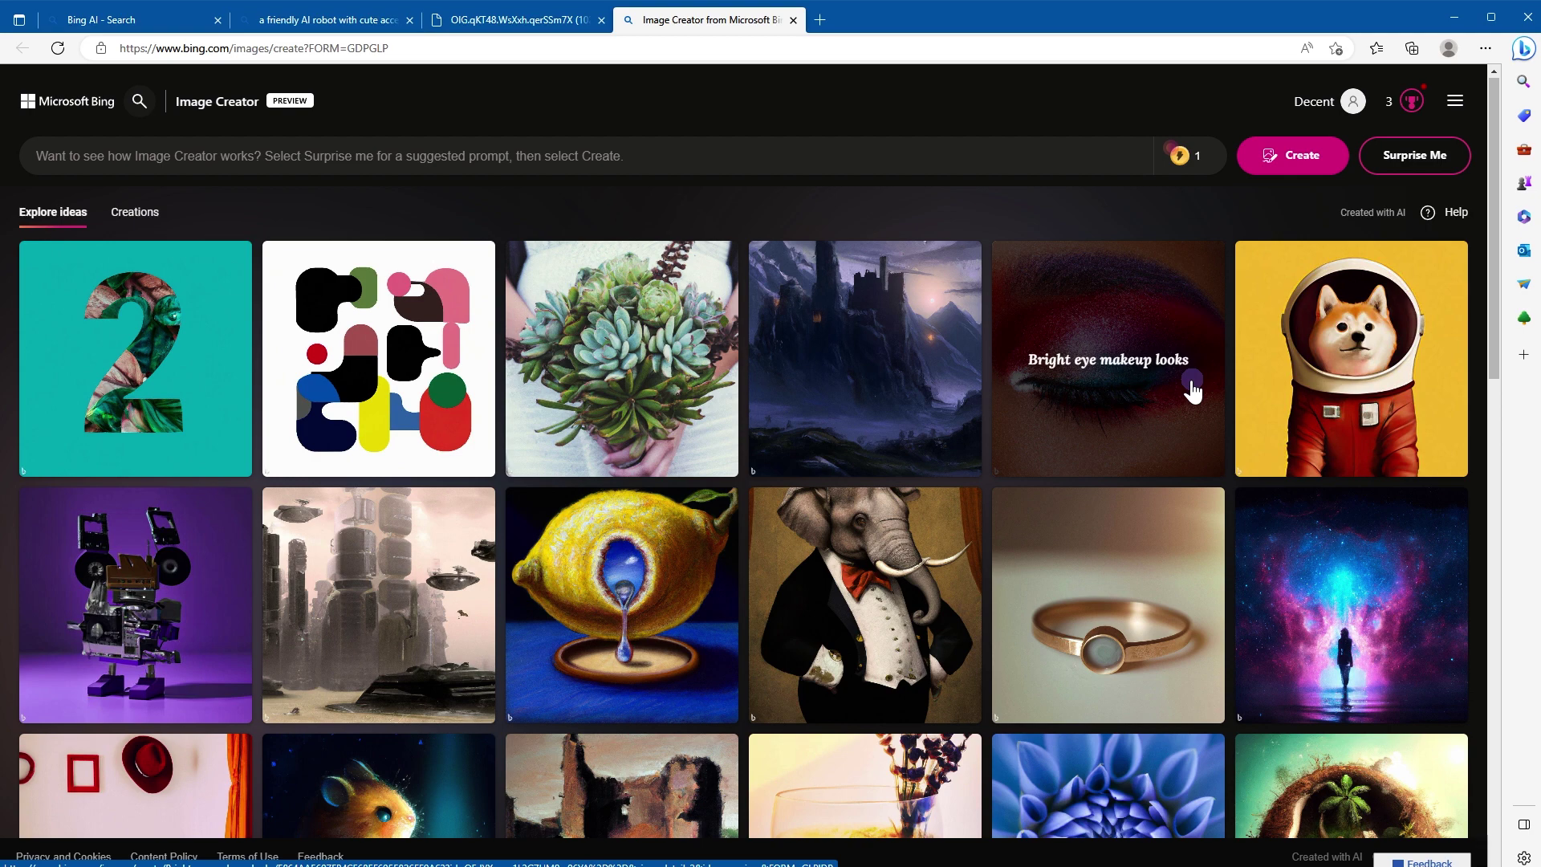
Step: Return to the chat conversation, briefly viewing the first robot image full-size
{"action": "left_click", "coordinate": [514, 20]}
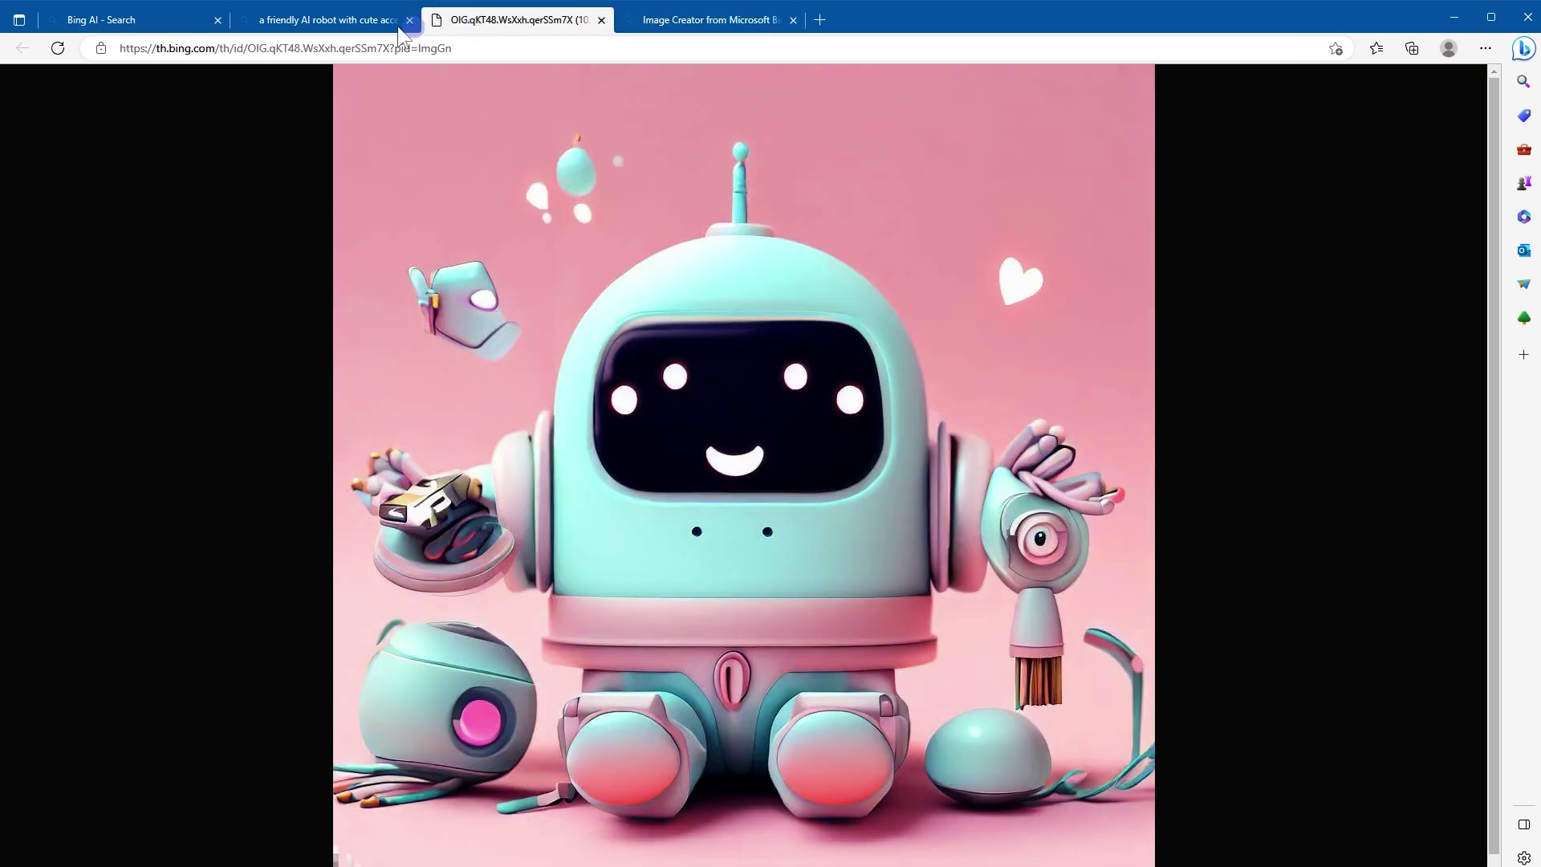
{"action": "left_click", "coordinate": [378, 22]}
{"action": "left_click", "coordinate": [141, 23]}
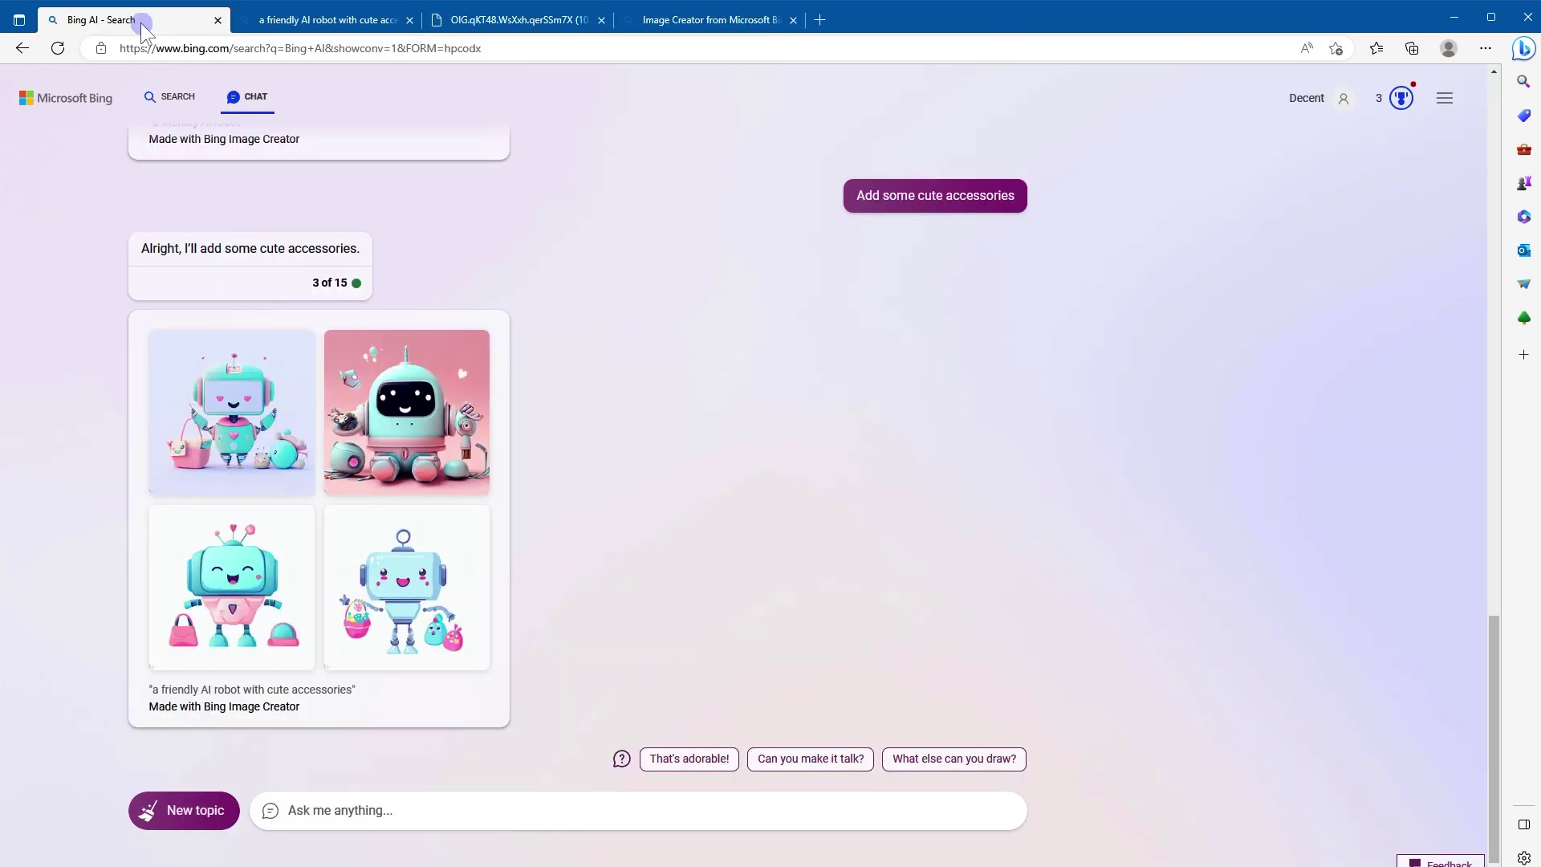
{"action": "left_click", "coordinate": [239, 385]}
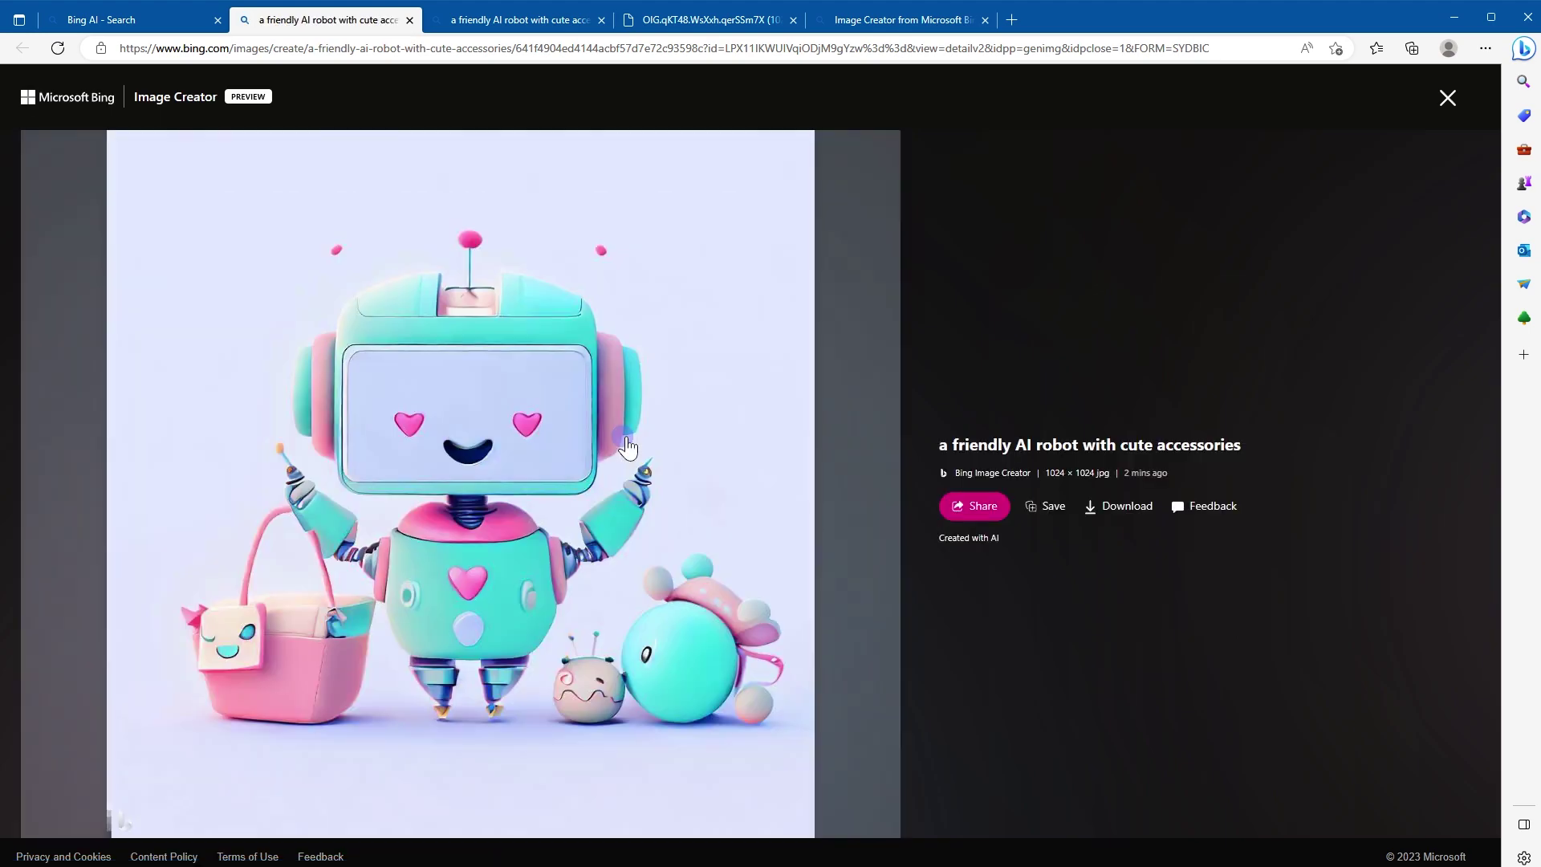
{"action": "left_click", "coordinate": [144, 22]}
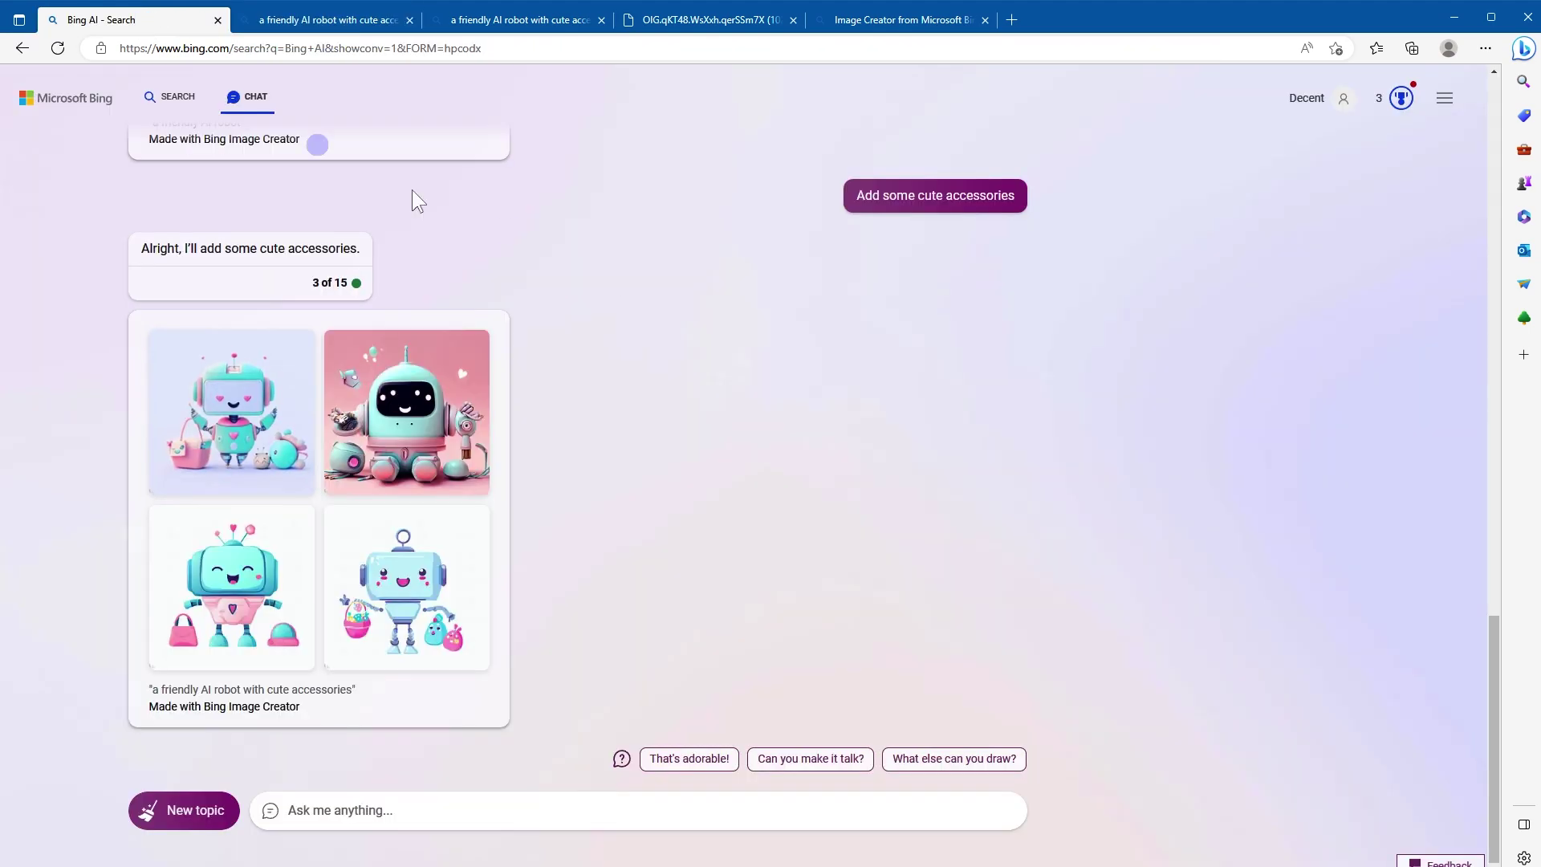
Step: Request a cowboy riding a horse in space as digital art, then enlarge the top-right result
{"action": "left_click", "coordinate": [804, 806]}
{"action": "right_click", "coordinate": [753, 815]}
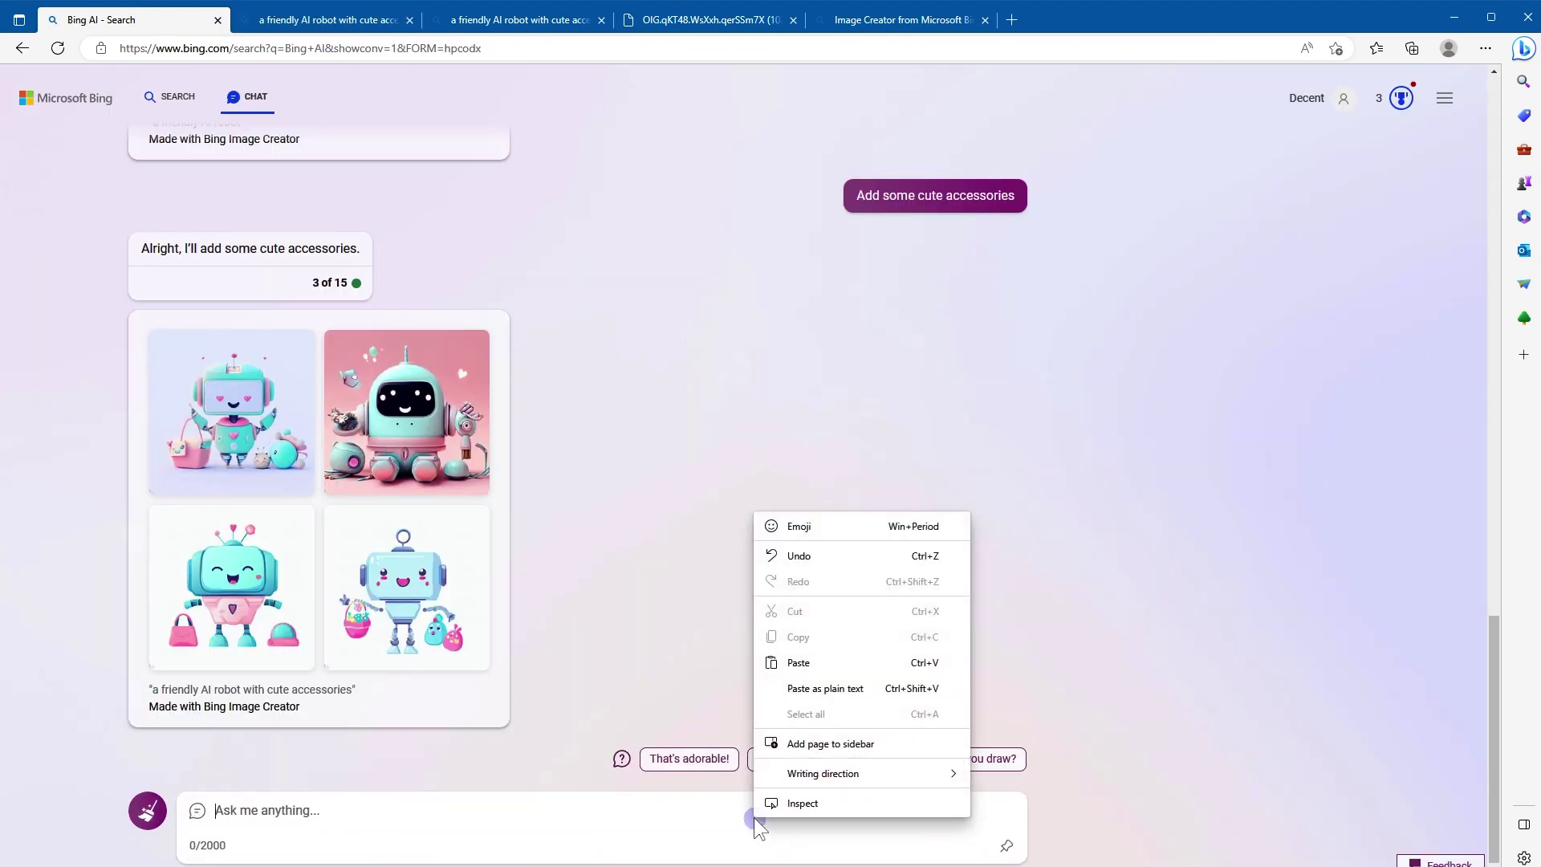
{"action": "left_click", "coordinate": [816, 660]}
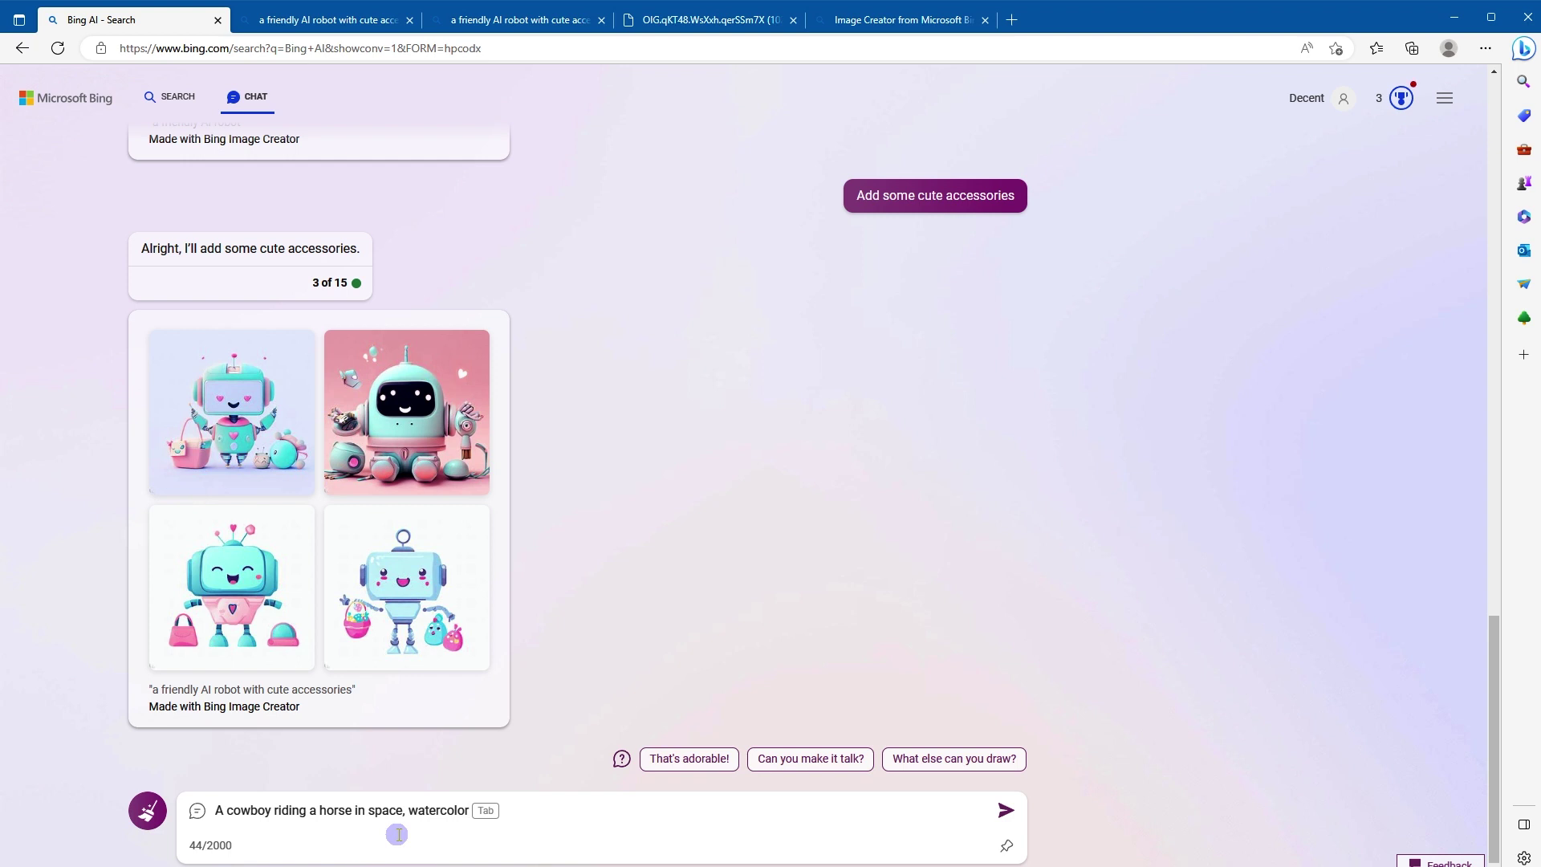
{"action": "key", "text": "ctrl+shift+Left"}
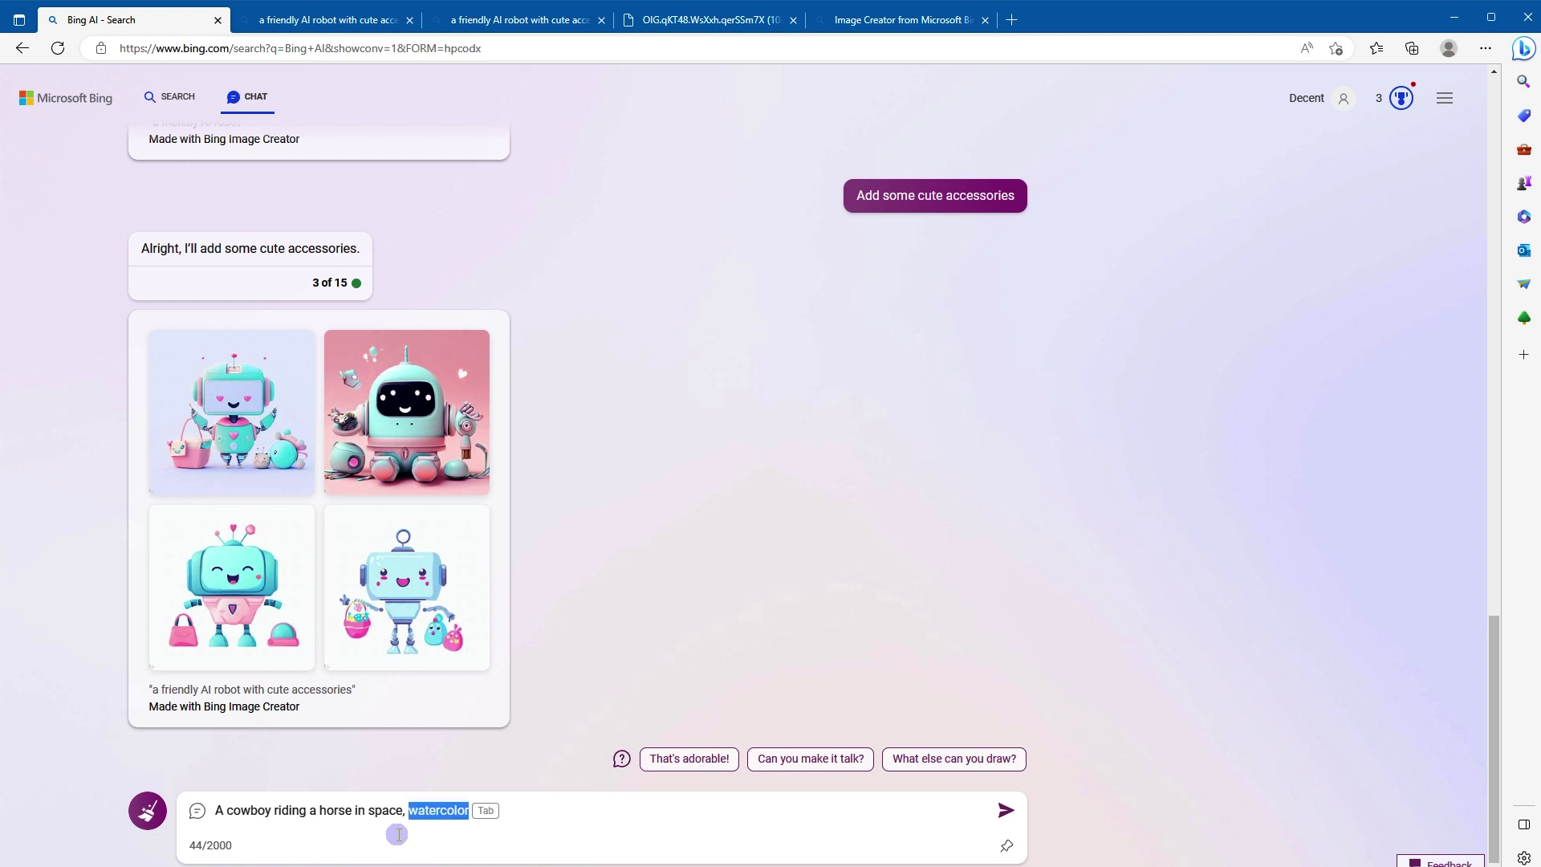
{"action": "type", "text": "digital art"}
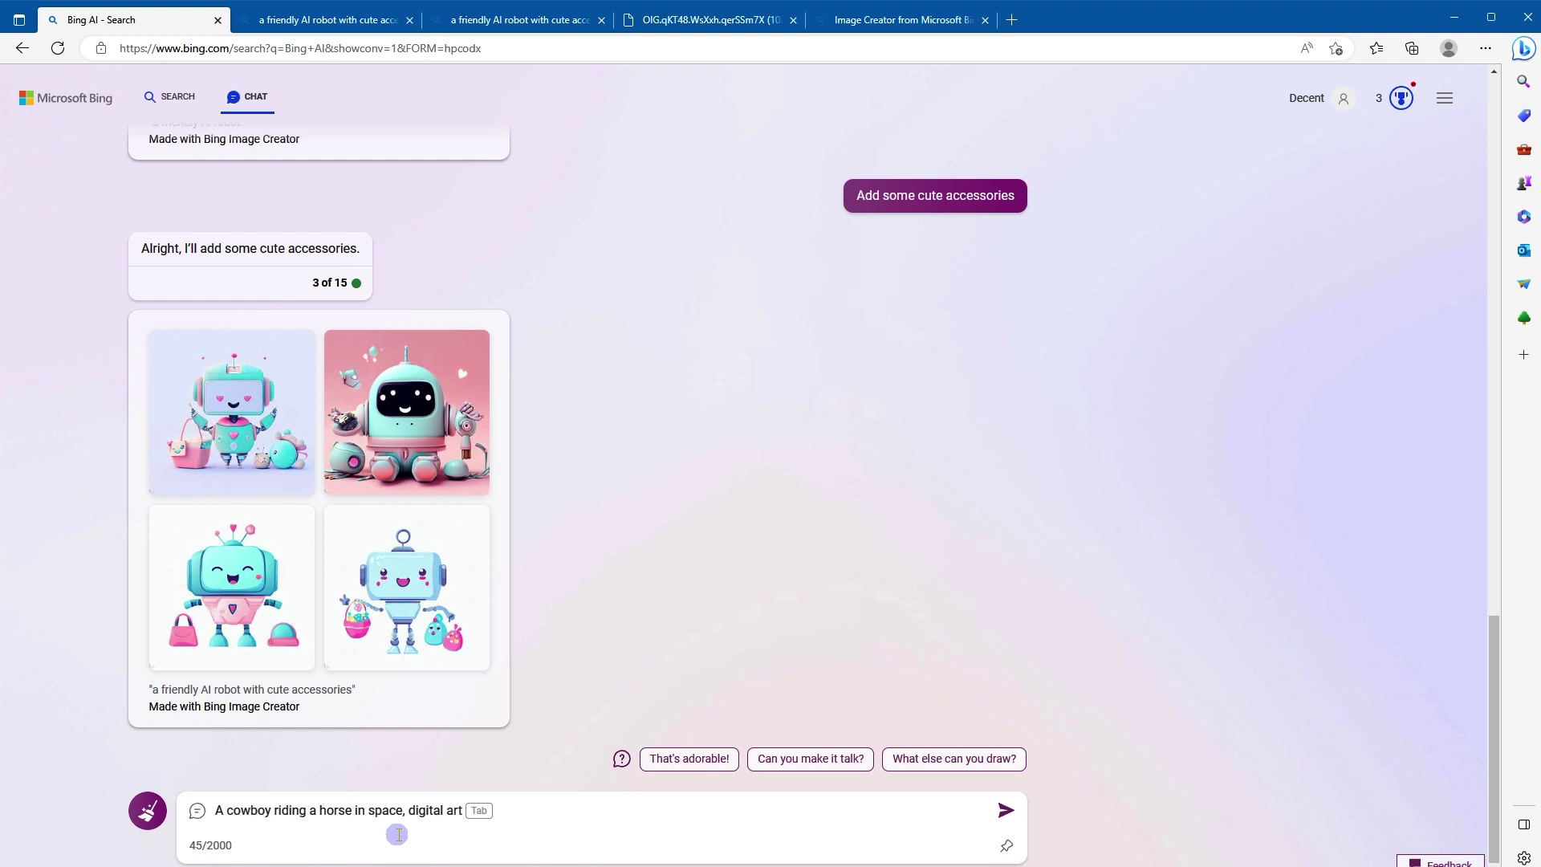
{"action": "type", "text": "draw a"}
{"action": "key", "text": "Delete"}
{"action": "key", "text": "shift+End"}
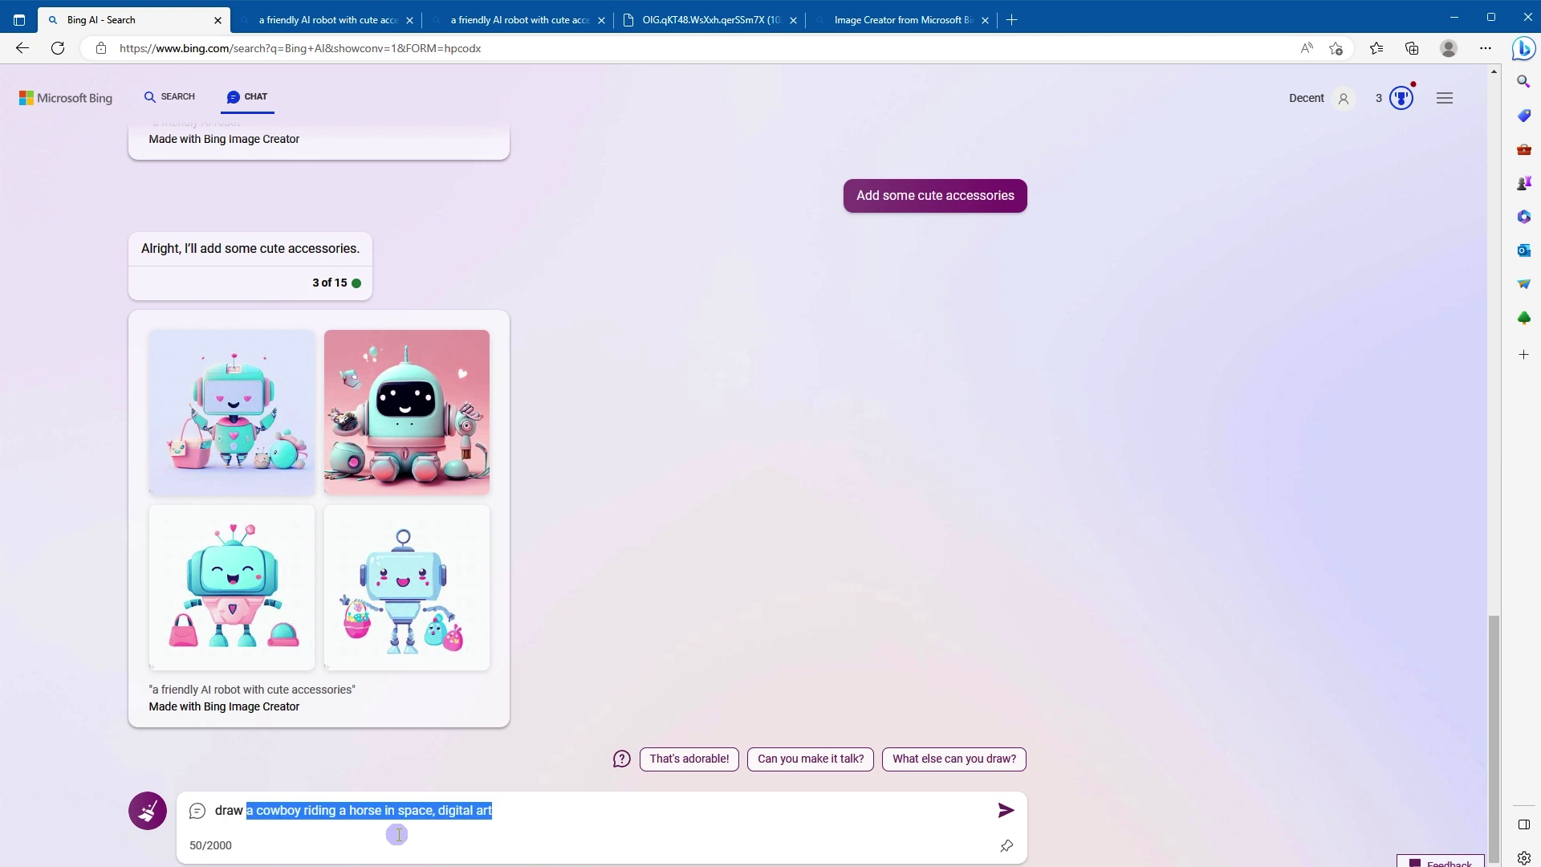
{"action": "key", "text": "Return"}
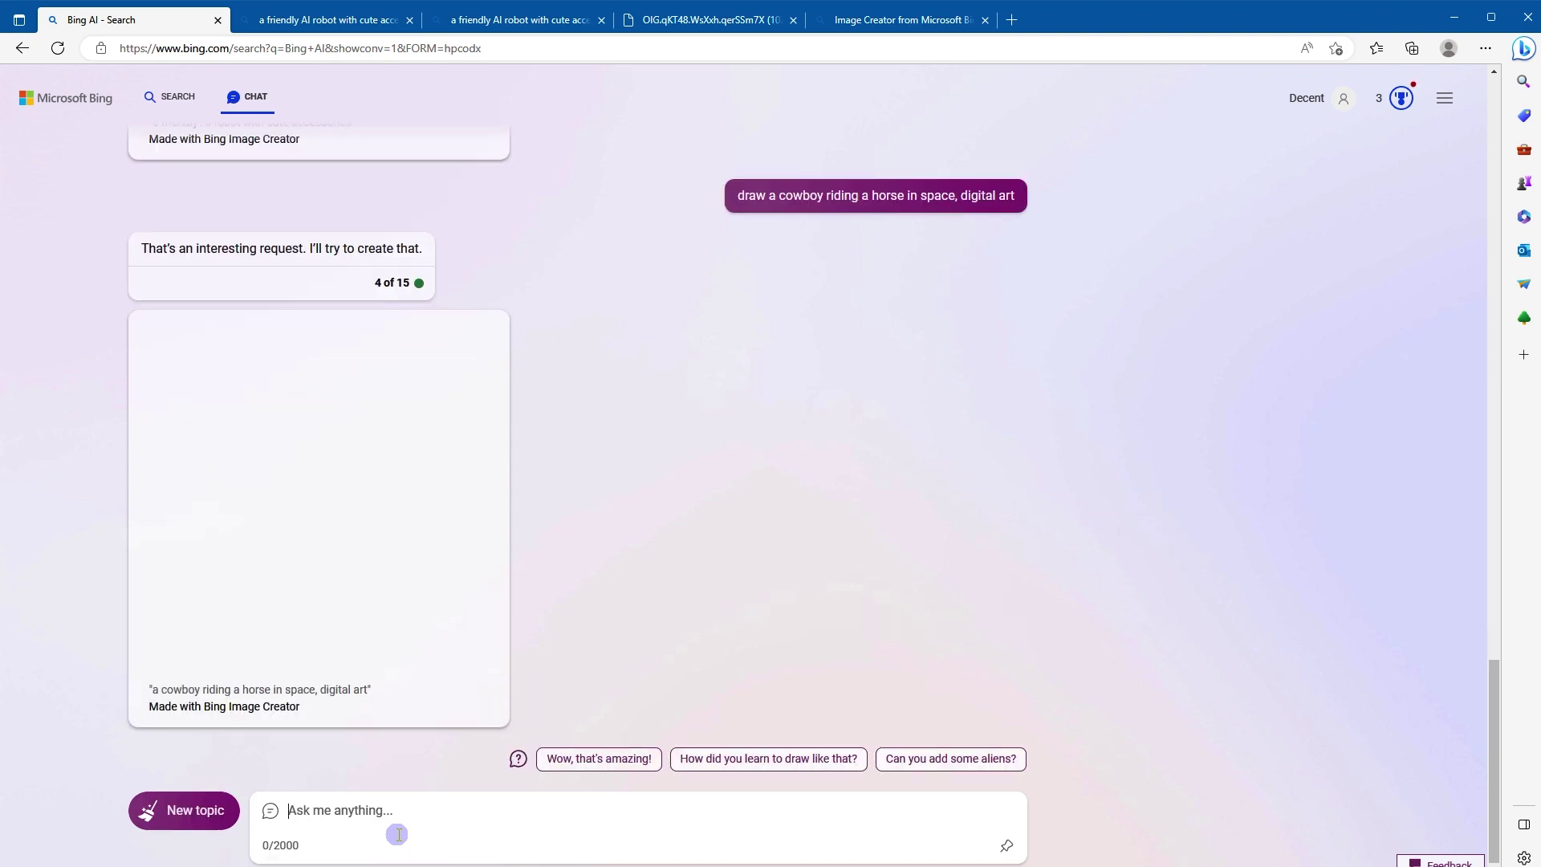
{"action": "left_click", "coordinate": [470, 413]}
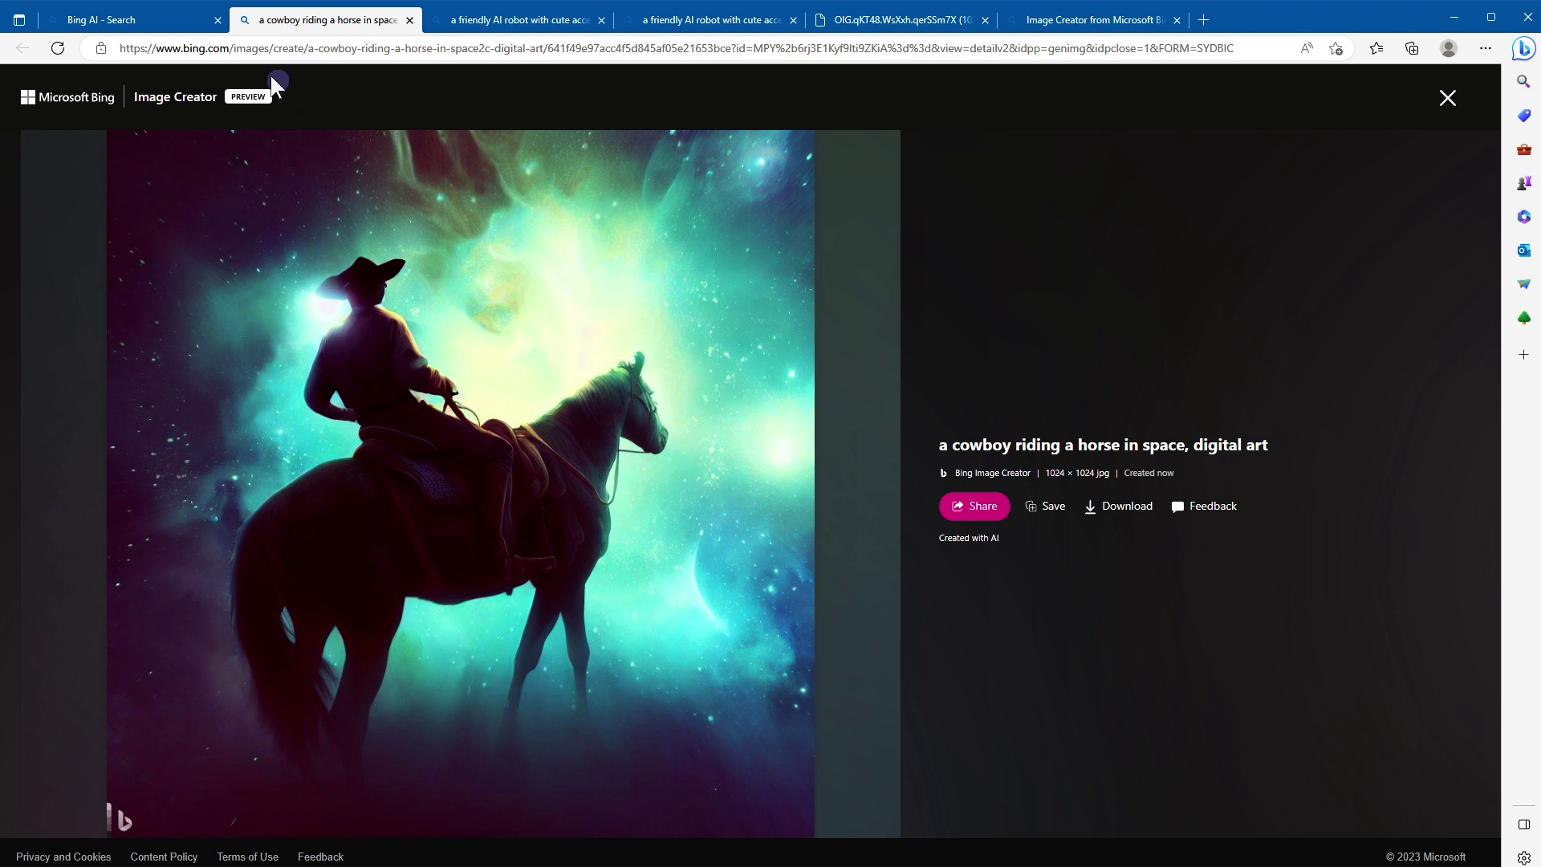
Step: Send 'draw a fuzzy creature wearing sunglasses, digital art' by prefixing 'draw' to the pasted prompt
{"action": "left_click", "coordinate": [164, 20]}
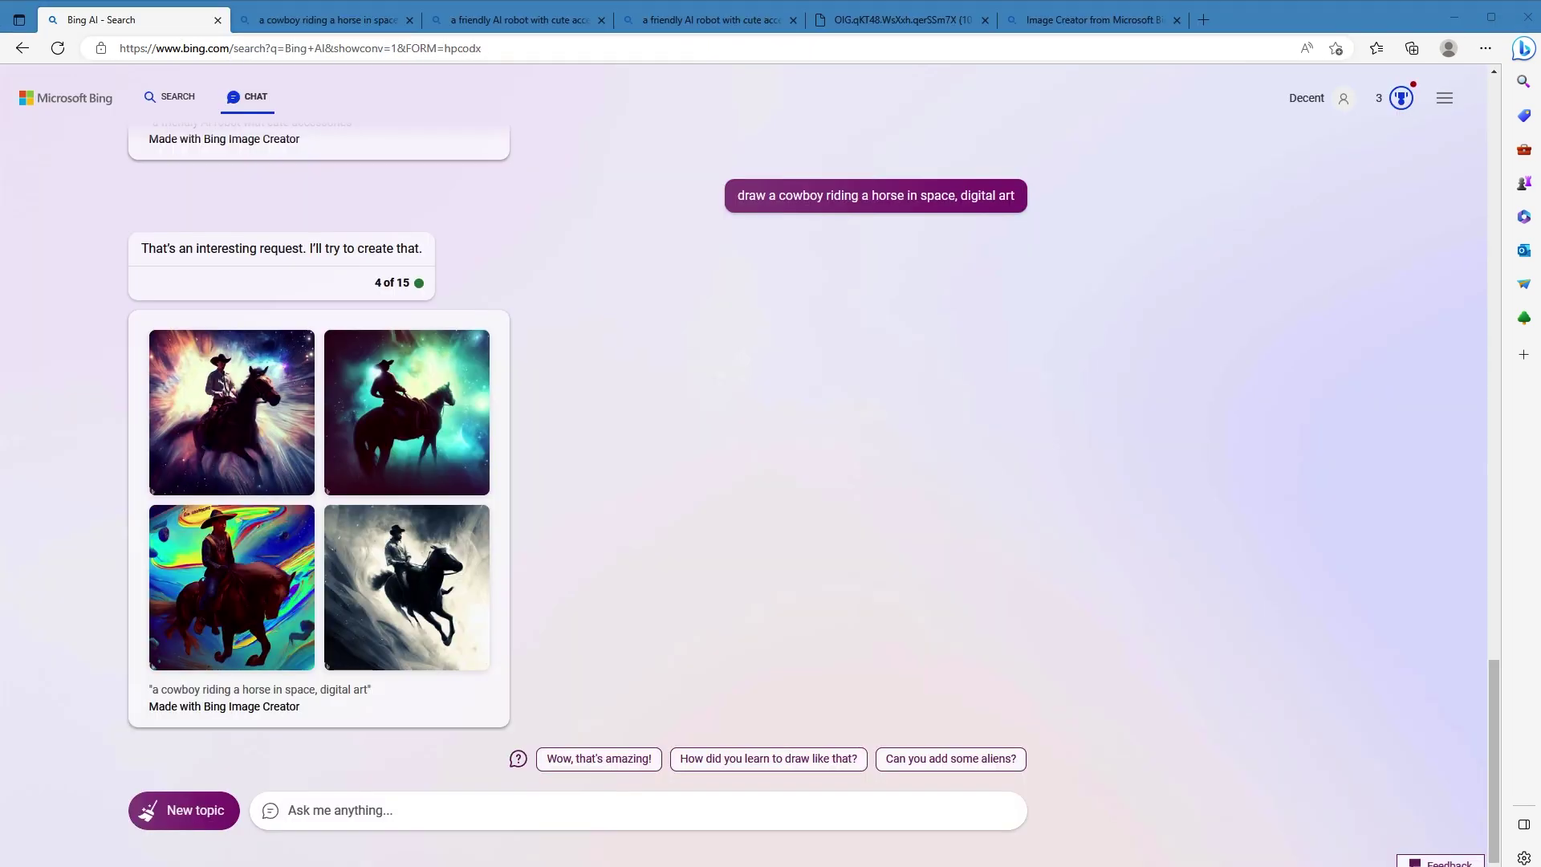
{"action": "left_click", "coordinate": [720, 810]}
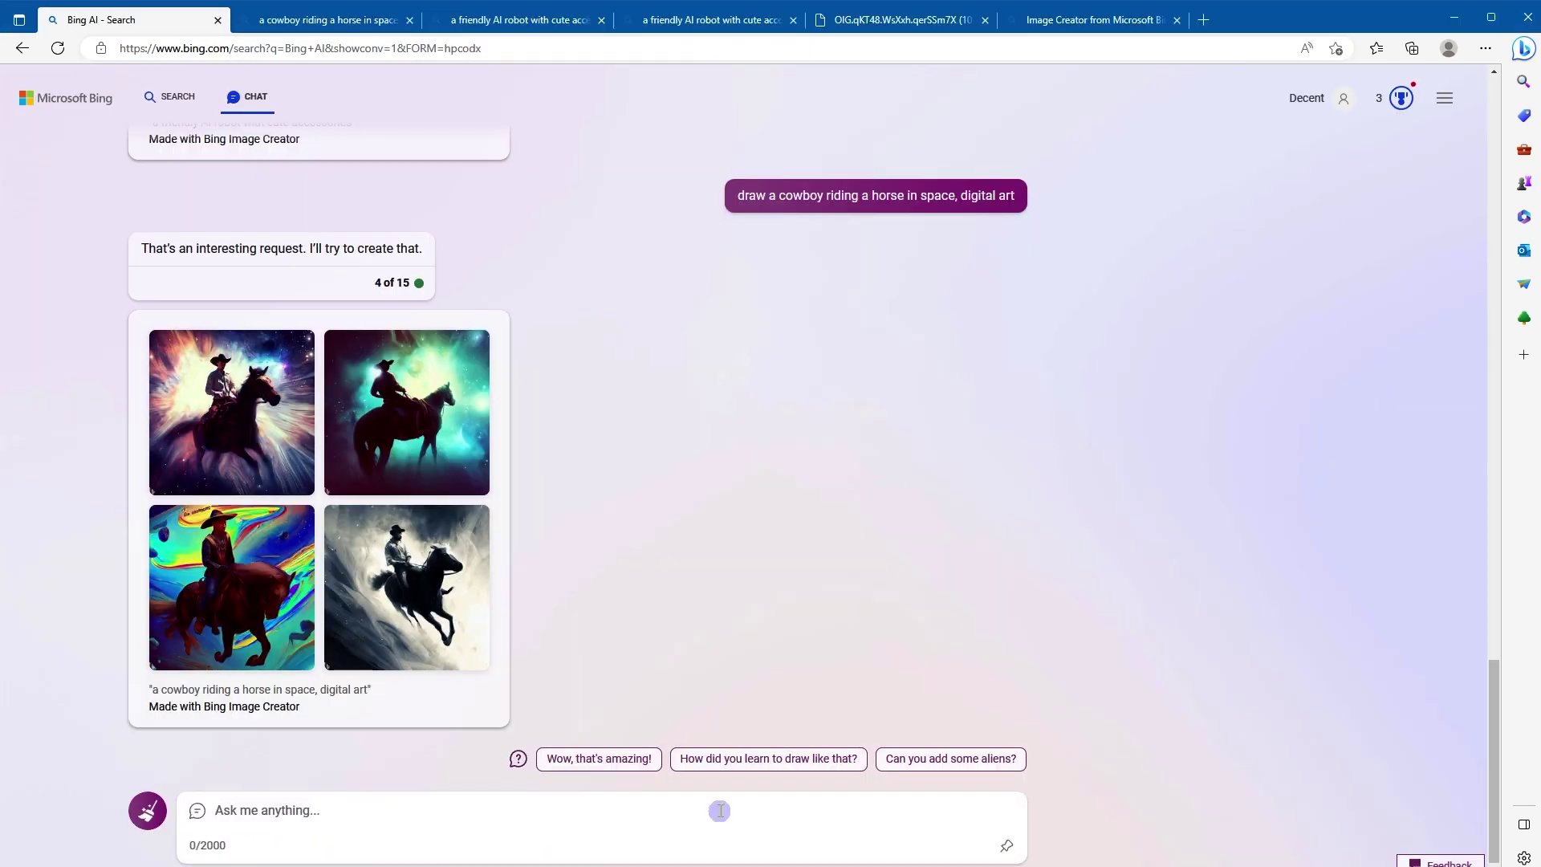
{"action": "type", "text": "fuzzy creature wearing sunglasses, digital art"}
{"action": "key", "text": "Home"}
{"action": "type", "text": "draw"}
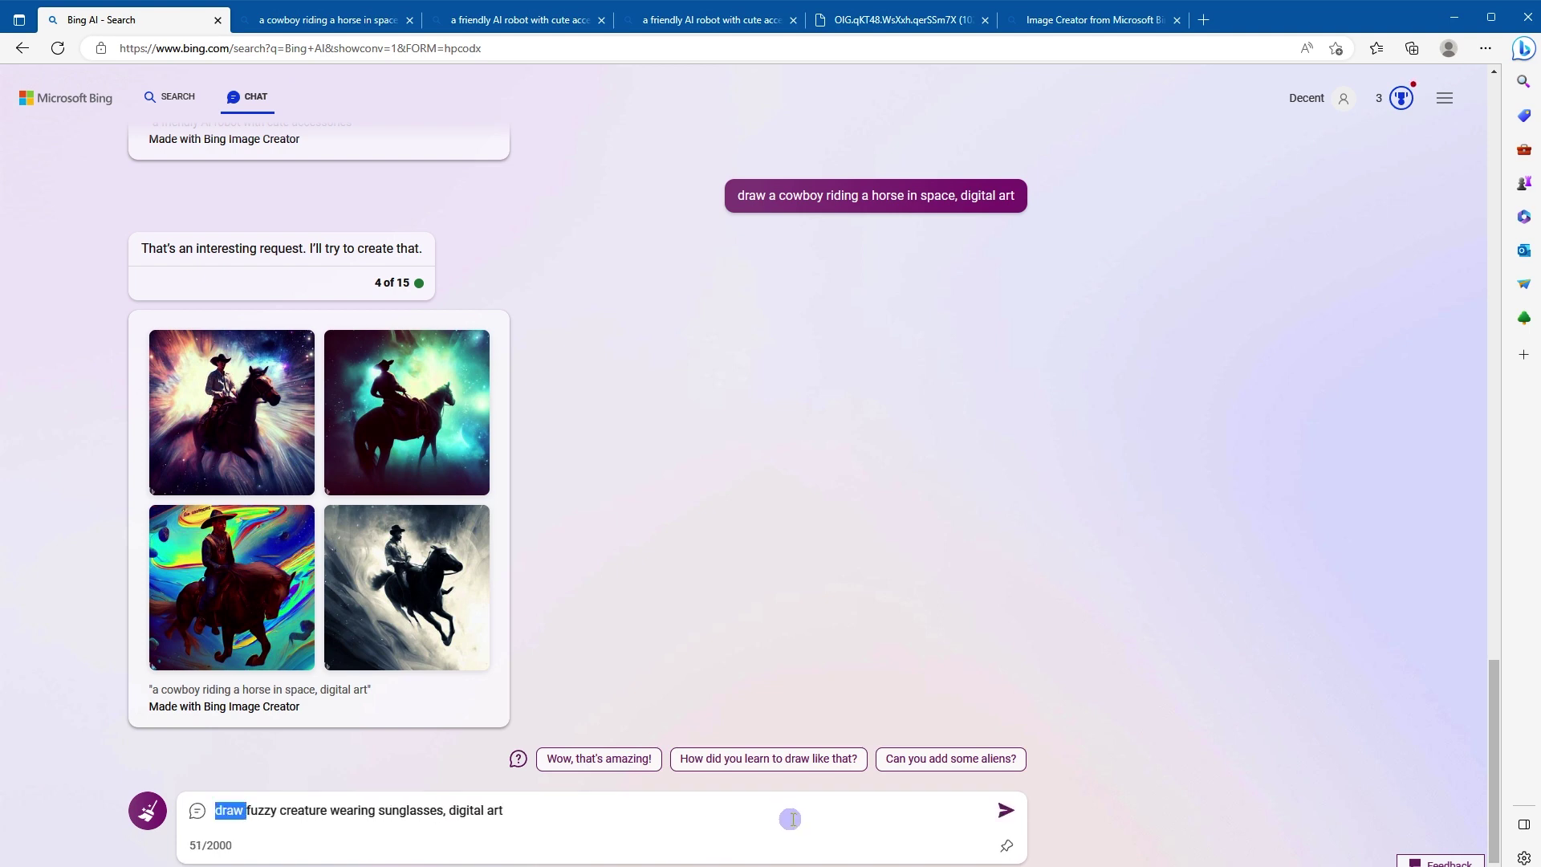
{"action": "key", "text": "ctrl+shift+Right"}
{"action": "key", "text": "ctrl+shift+Right"}
{"action": "key", "text": "ctrl+shift+Right"}
{"action": "key", "text": "ctrl+shift+Right"}
{"action": "key", "text": "Right"}
{"action": "key", "text": "ctrl+shift+Right"}
{"action": "key", "text": "ctrl+shift+Right"}
{"action": "key", "text": "Right"}
{"action": "key", "text": "Return"}
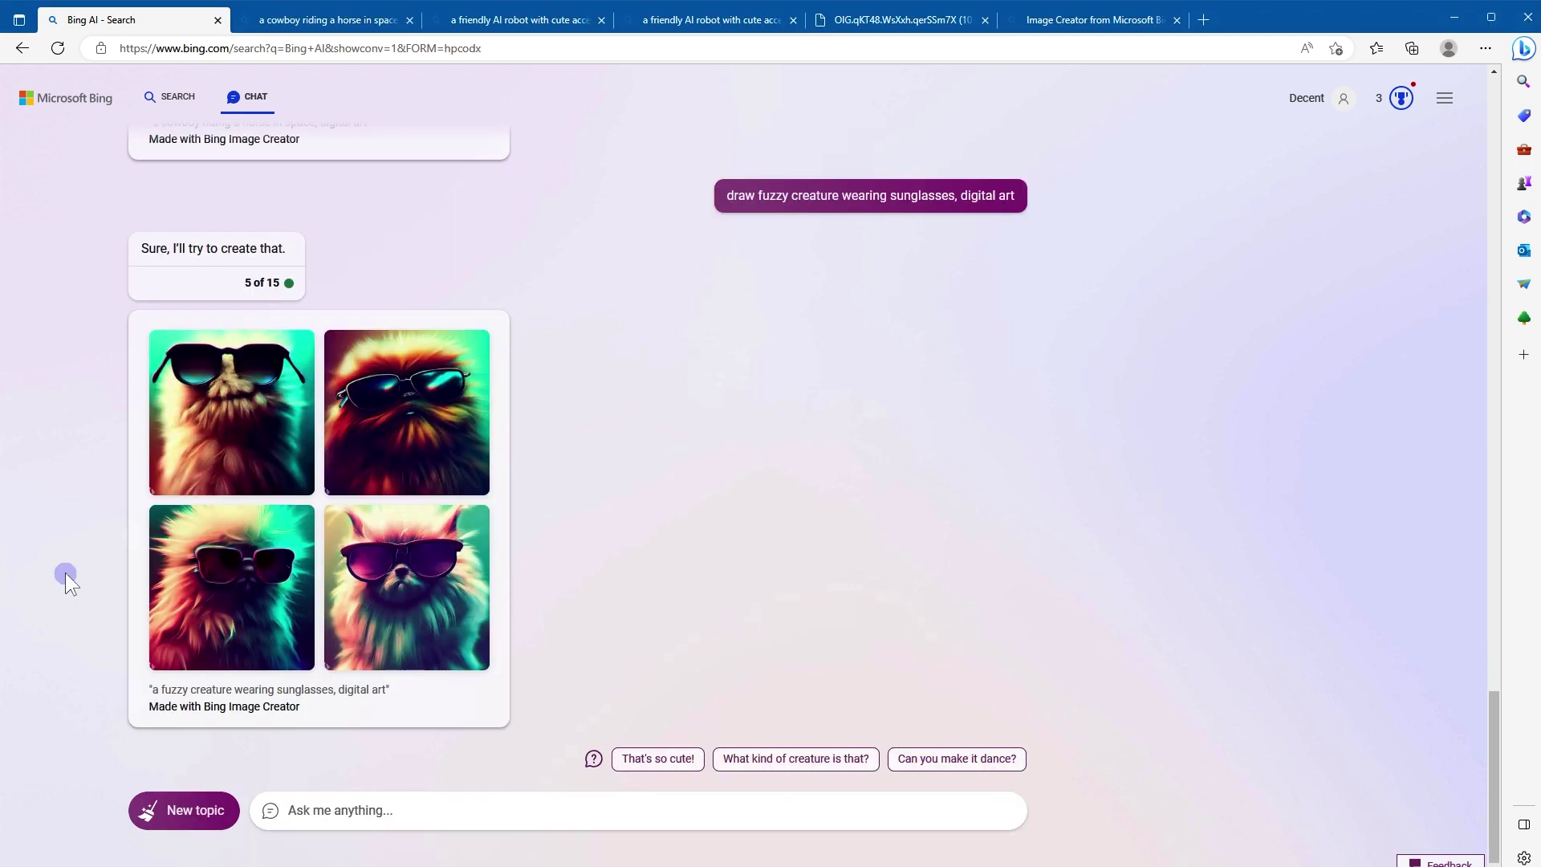
Step: Send 'draw' plus the pasted cute colorful safari robot prompt, with 'Cute' lowercased
{"action": "left_click", "coordinate": [813, 810]}
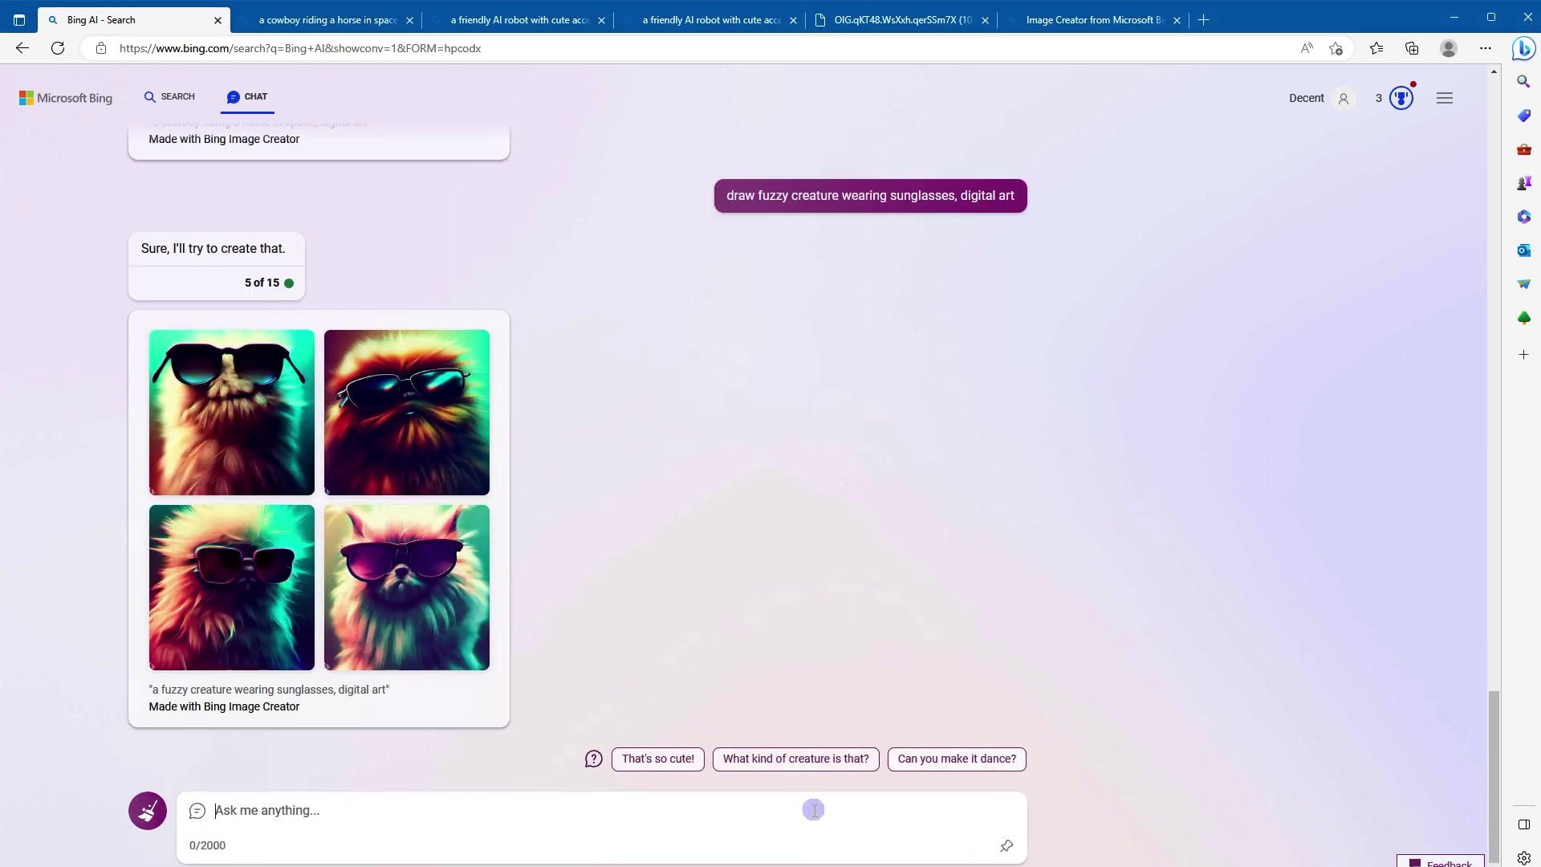
{"action": "type", "text": "draw"}
{"action": "type", "text": "Cute, colorful robot on safari, digital art"}
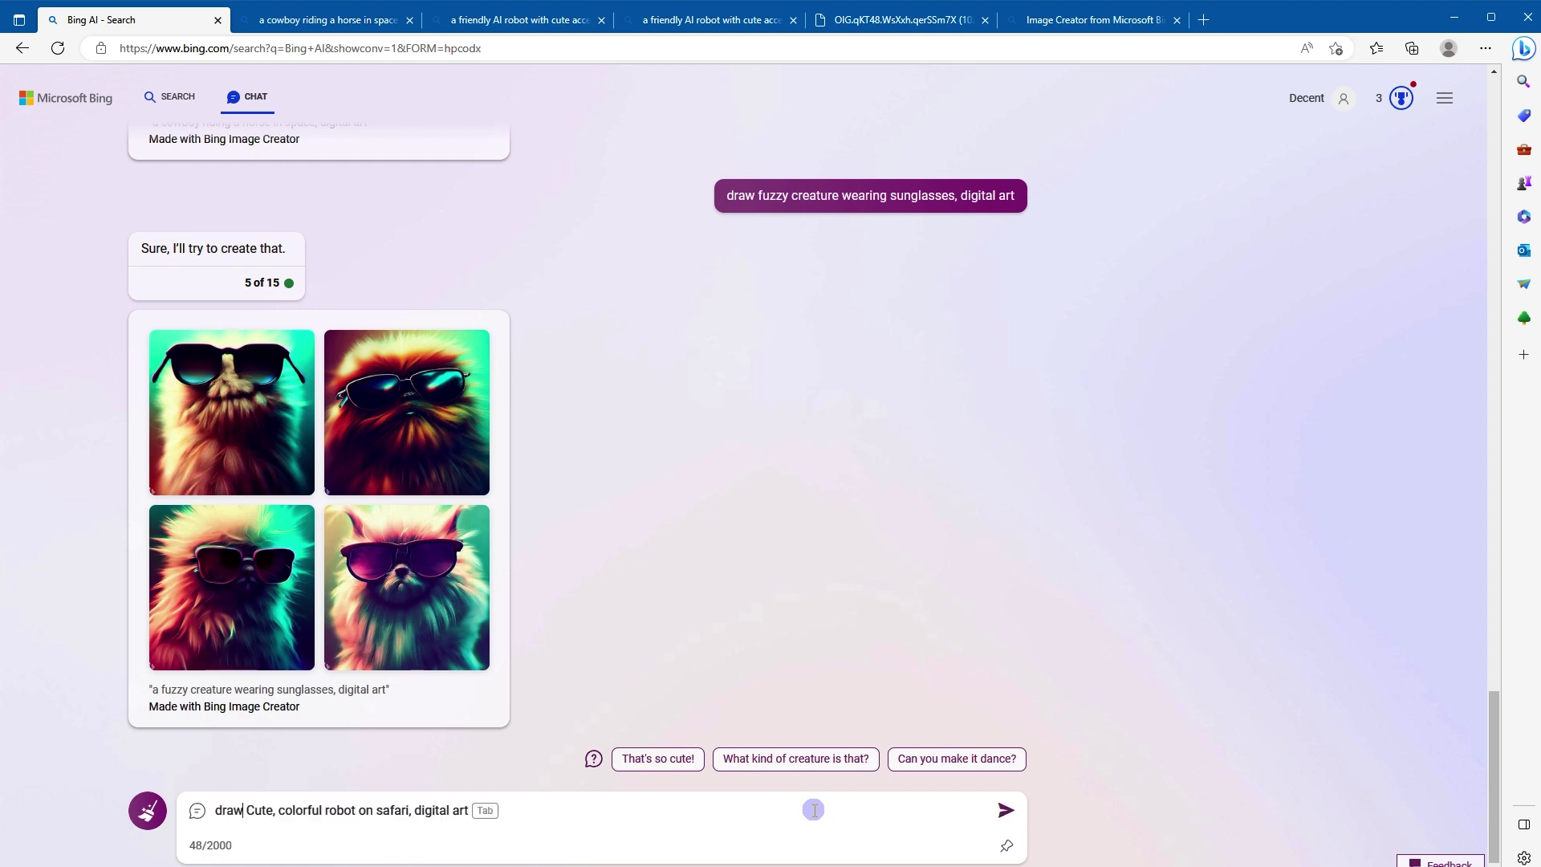
{"action": "key", "text": "Delete"}
{"action": "type", "text": "c"}
{"action": "key", "text": "Right"}
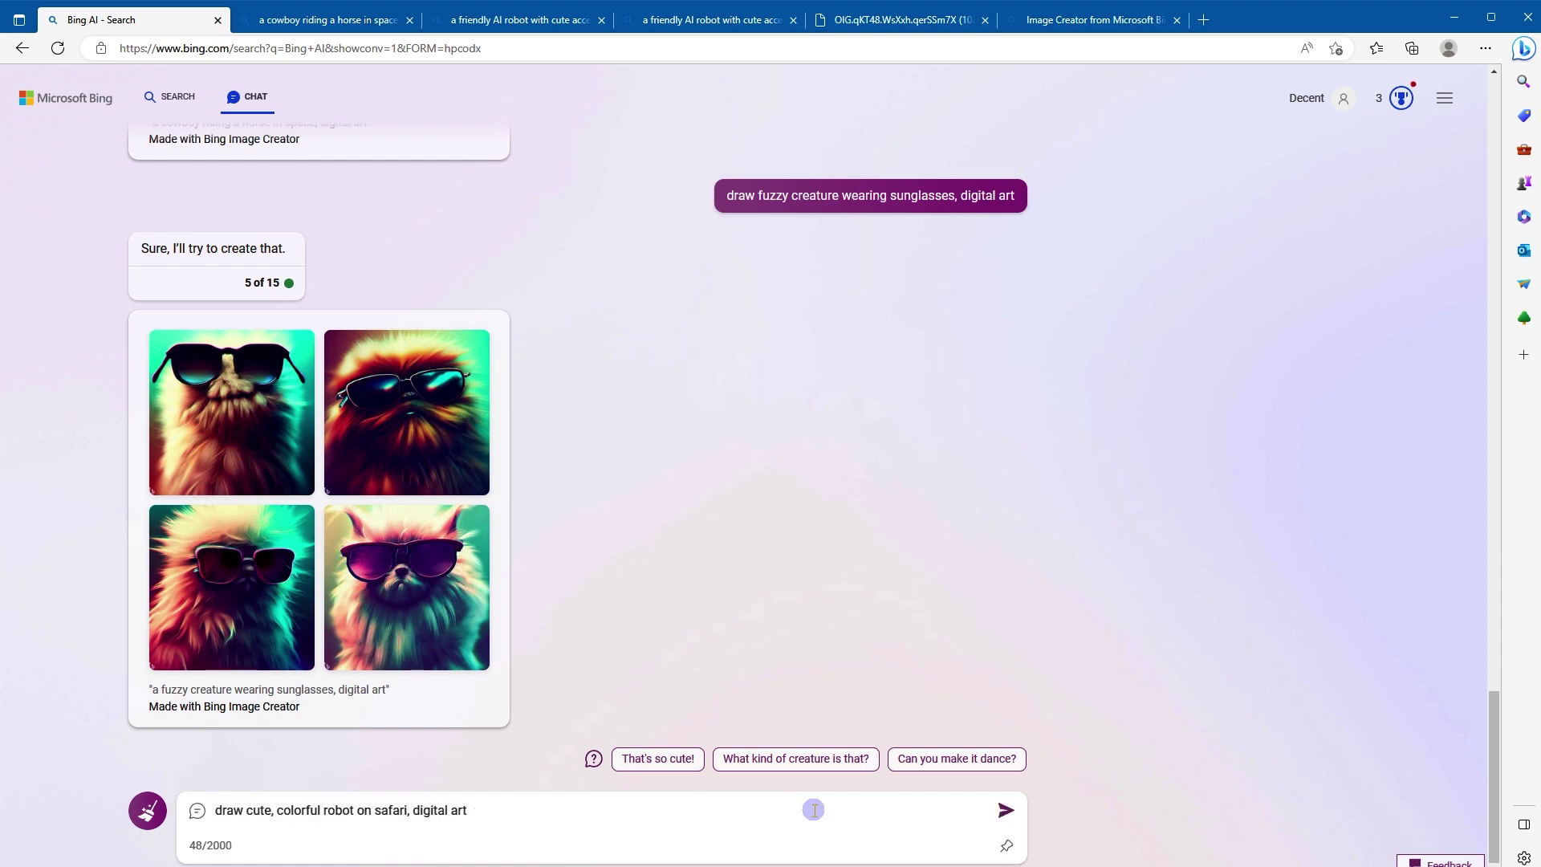
{"action": "key", "text": "Return"}
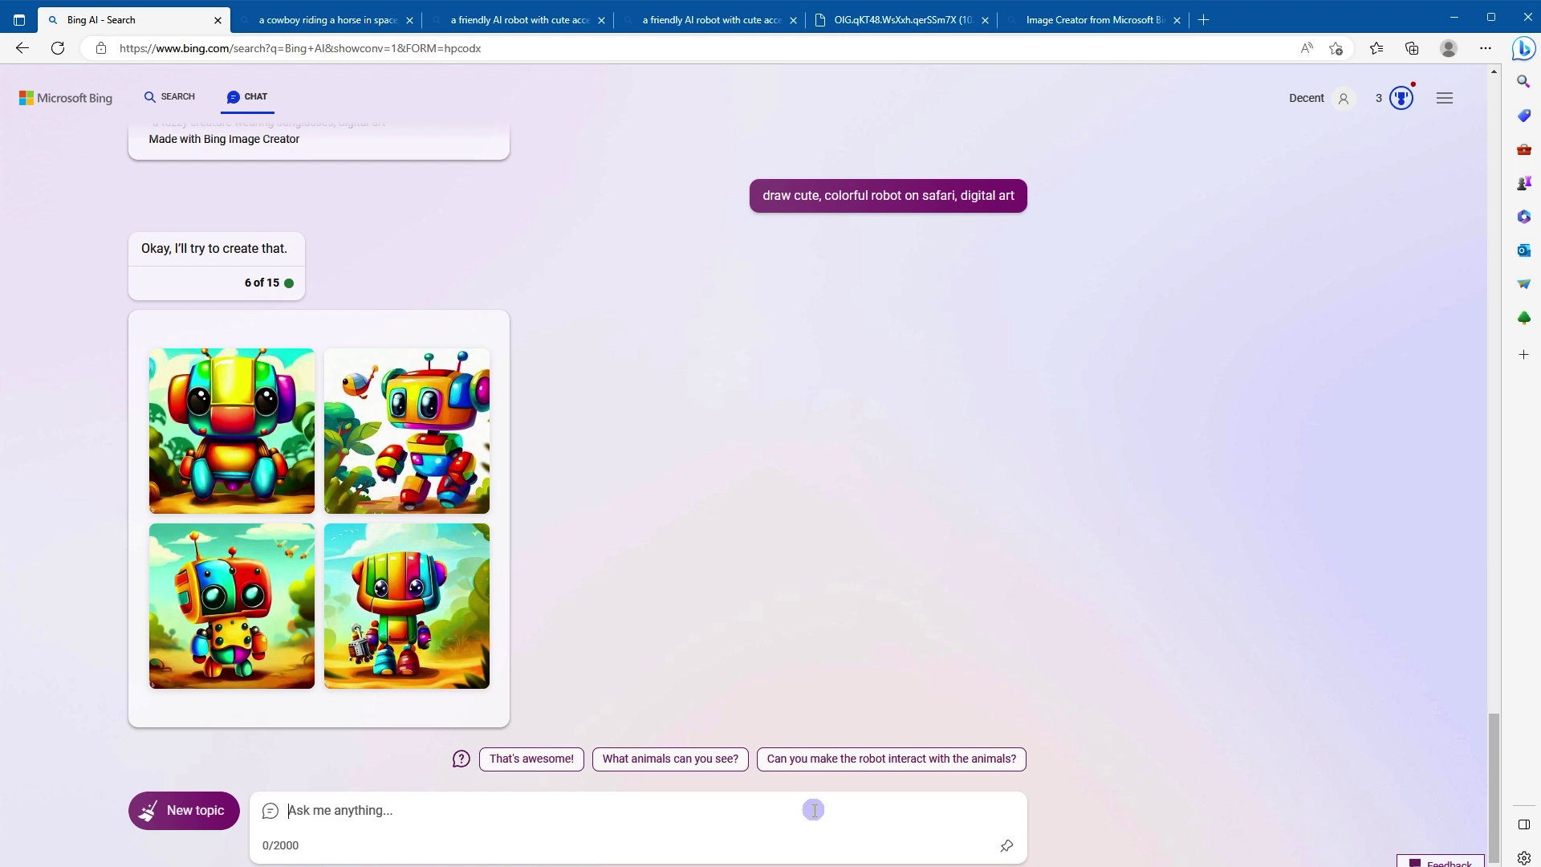
Step: Ask Bing to draw an impressionist girl with headphones coding beside her orange cat, then repaste the prompt
{"action": "type", "text": "draw"}
{"action": "type", "text": "a girl with headphone coding on her laptop as her orange cat sits beside her, impressionism"}
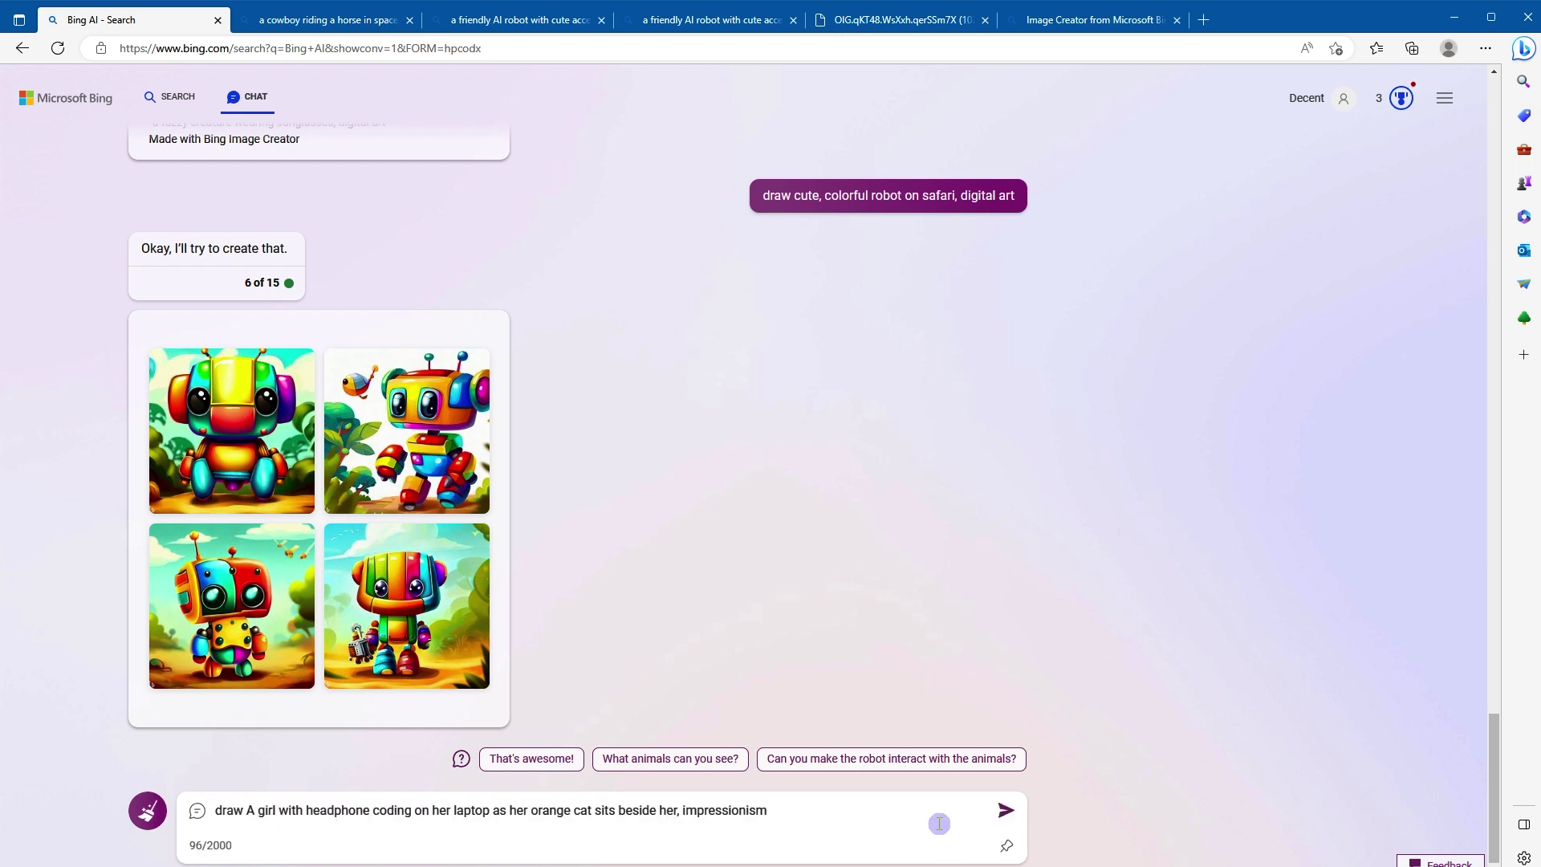
{"action": "key", "text": "ctrl+Right"}
{"action": "key", "text": "ctrl+shift+Right"}
{"action": "key", "text": "Right"}
{"action": "key", "text": "Right"}
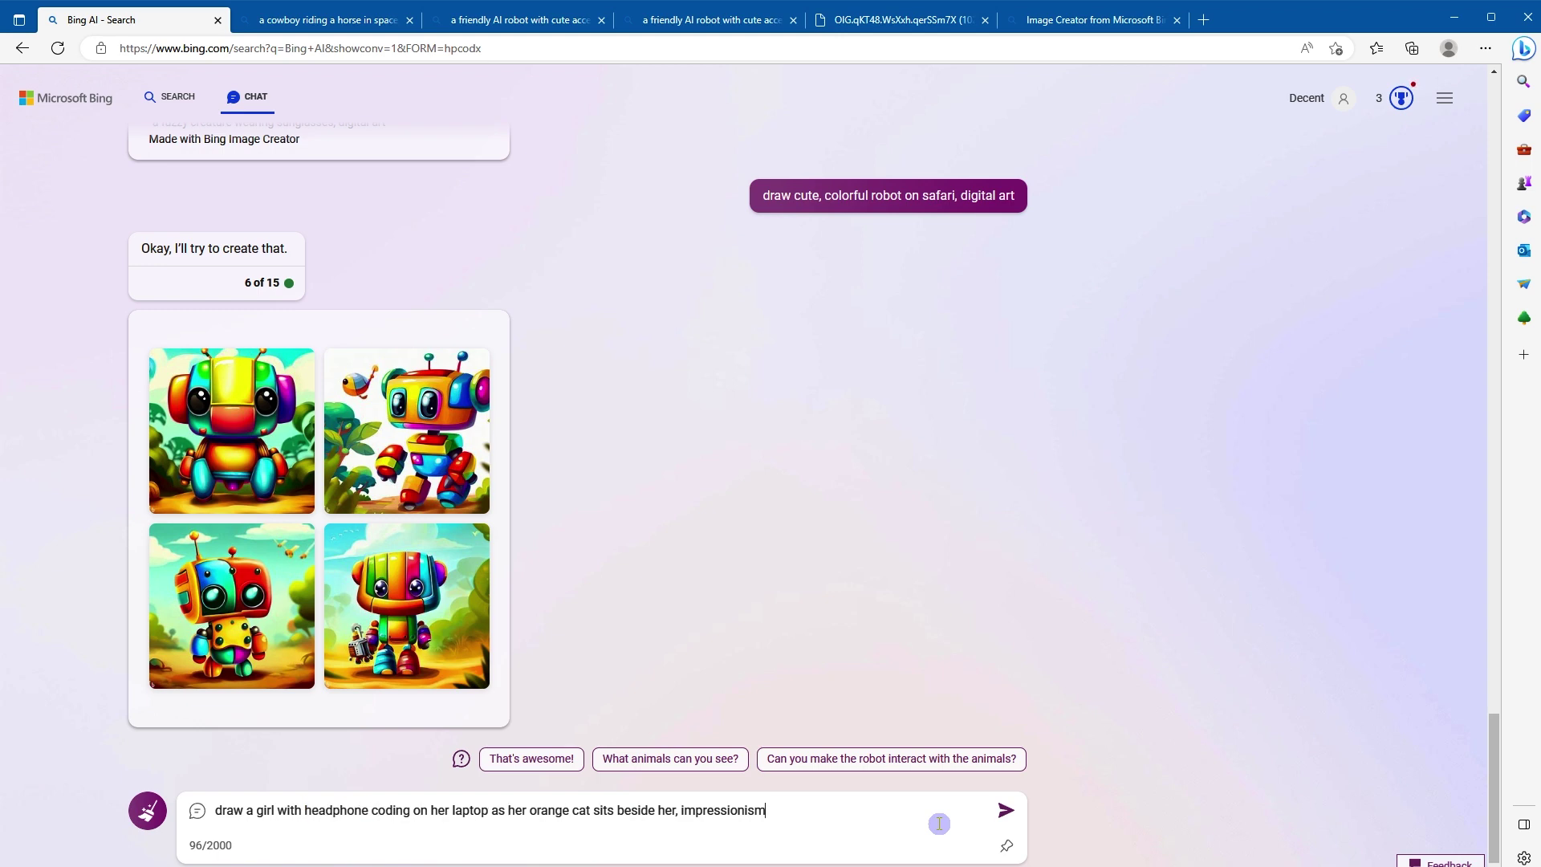
{"action": "key", "text": "Return"}
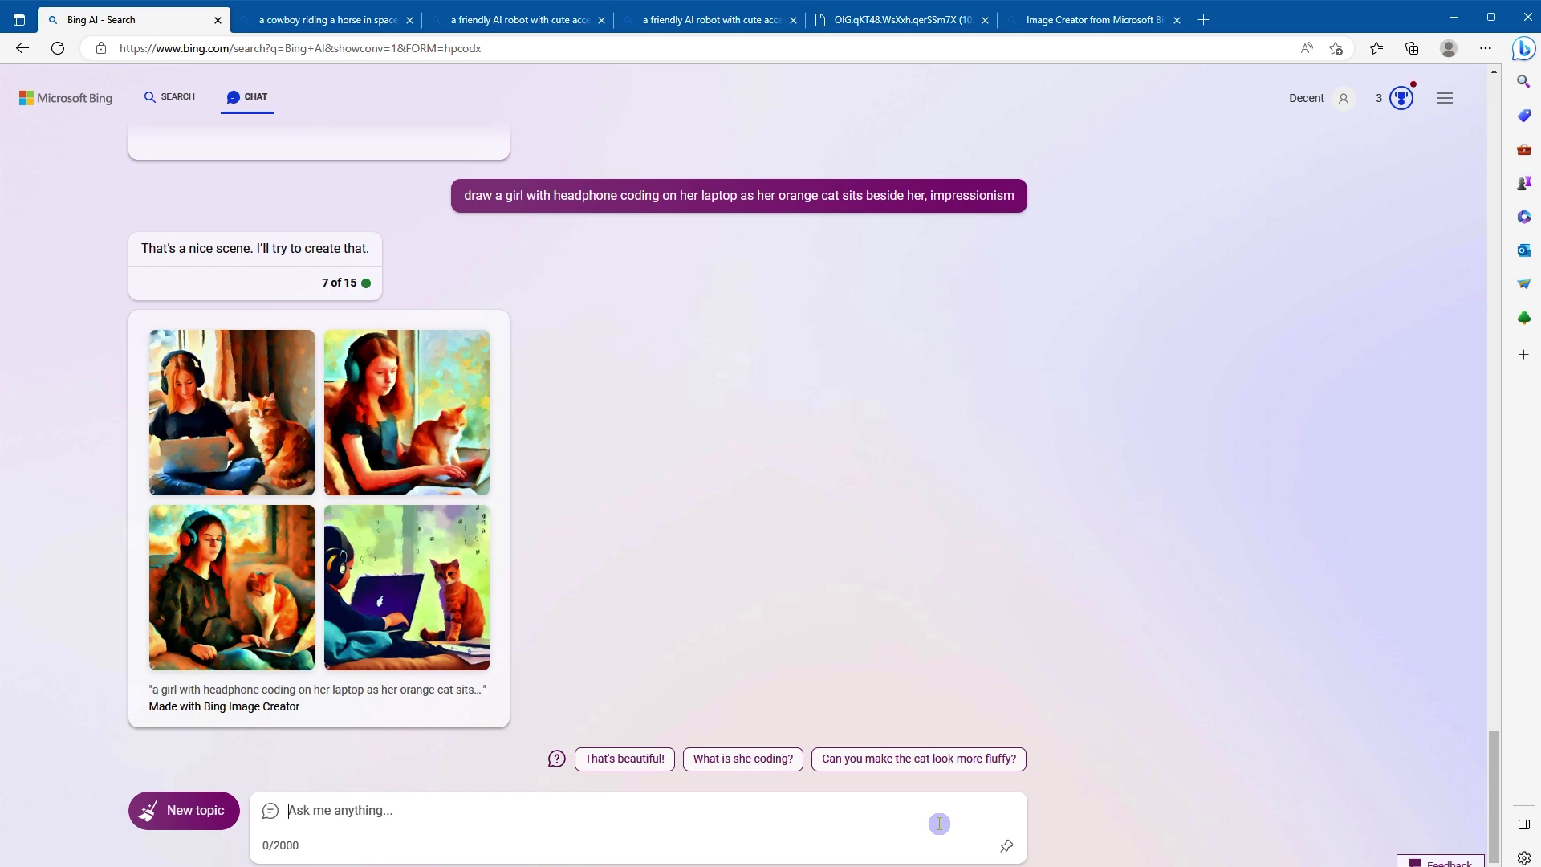
{"action": "type", "text": "A girl with headphone coding on her laptop as her orange cat sits beside her, impressionism"}
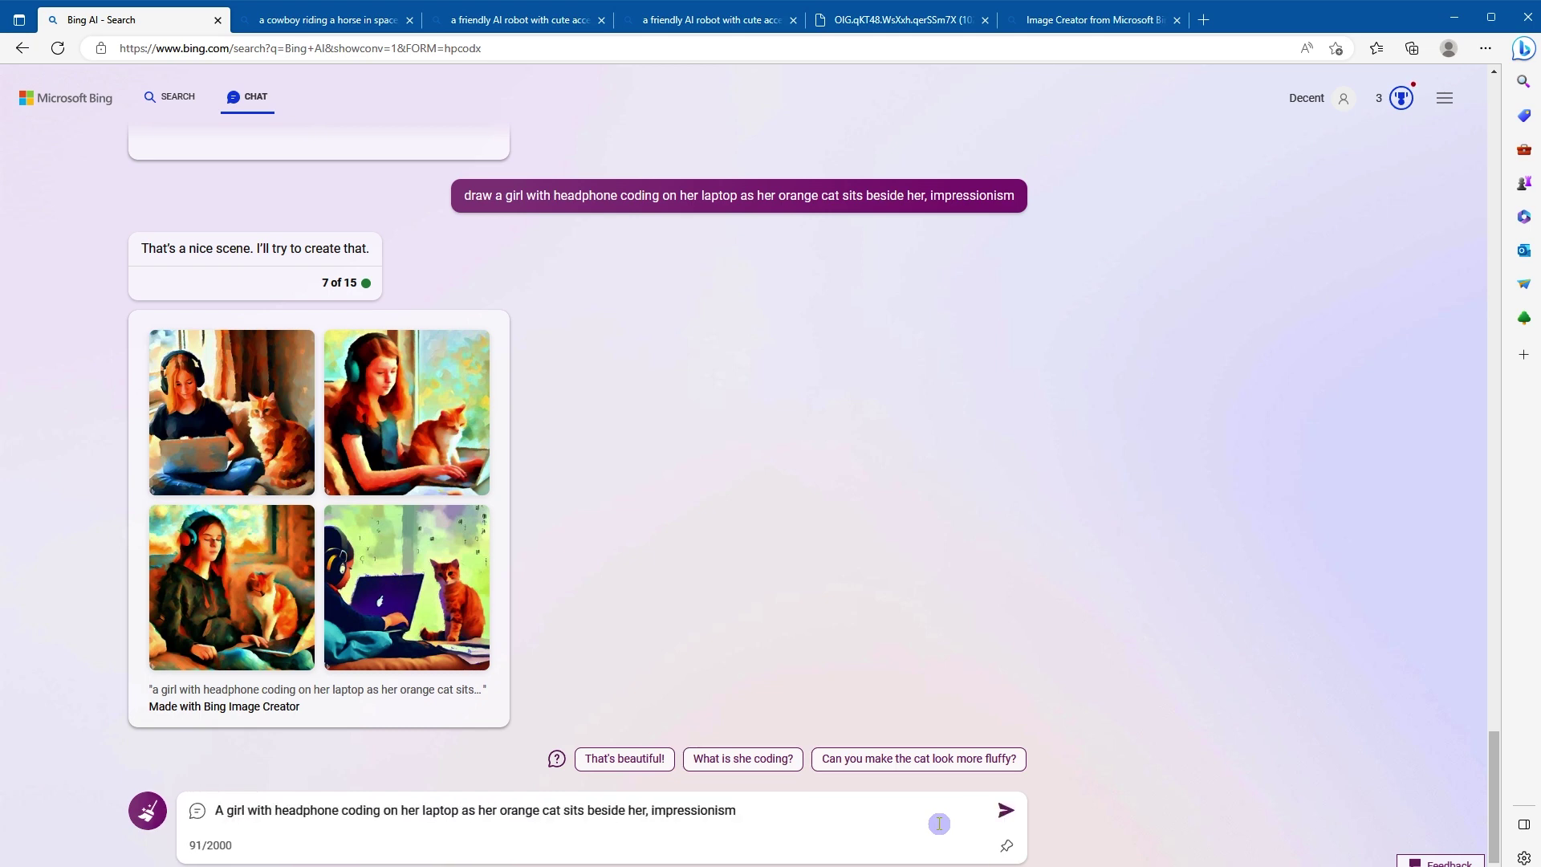
Step: Resend the girl-and-cat prompt with 'digital art' instead of impressionism and view the first result full-size
{"action": "type", "text": "draw"}
{"action": "key", "text": "Delete"}
{"action": "type", "text": "a"}
{"action": "key", "text": "Right"}
{"action": "key", "text": "Right"}
{"action": "key", "text": "Right"}
{"action": "key", "text": "Right"}
{"action": "key", "text": "Right"}
{"action": "key", "text": "Right"}
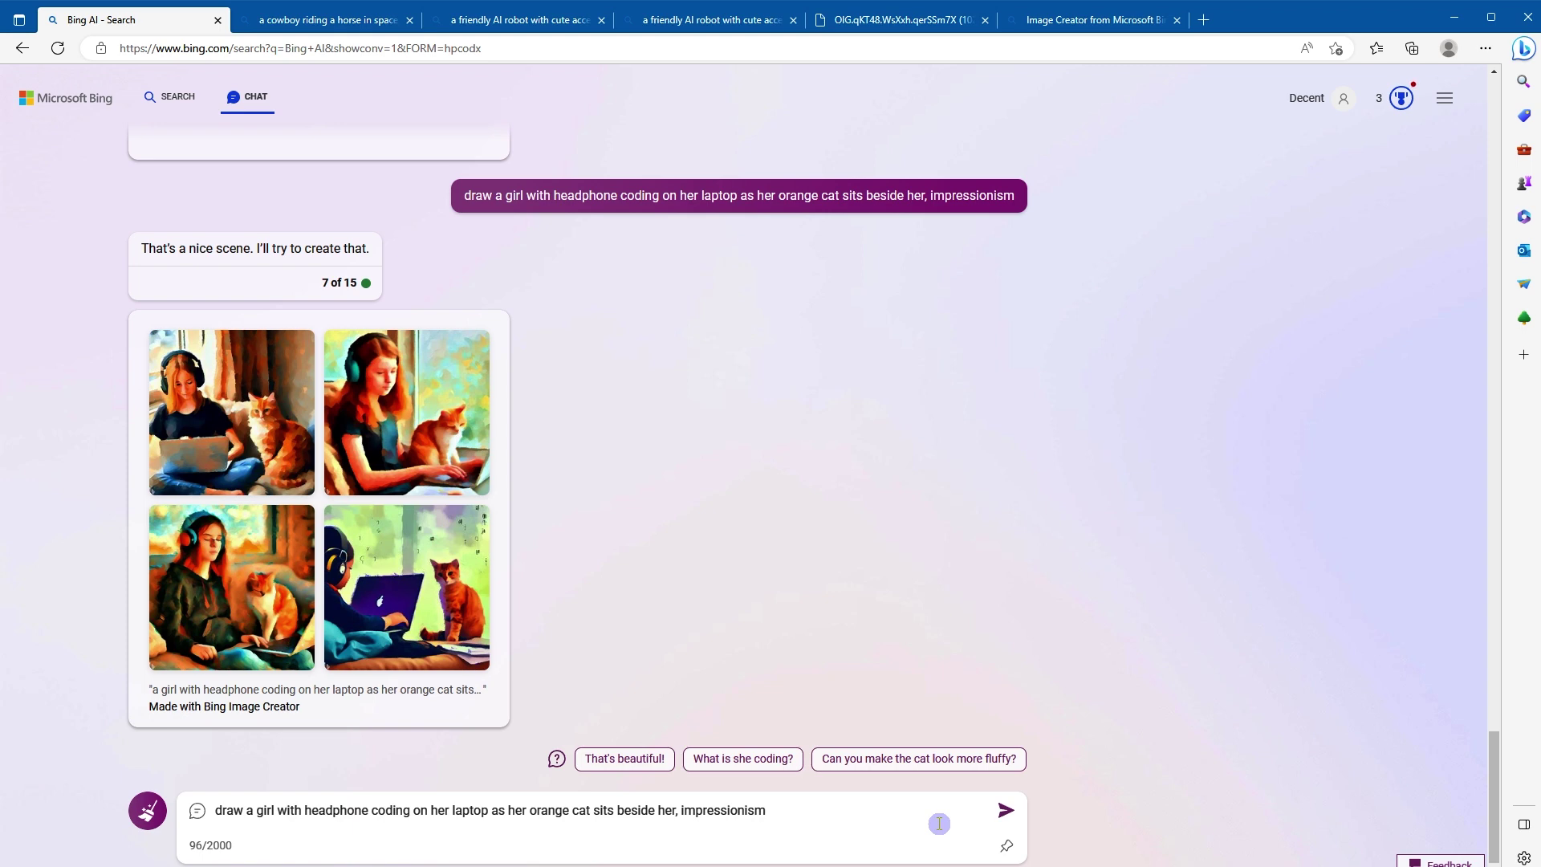
{"action": "key", "text": "ctrl+shift+Left"}
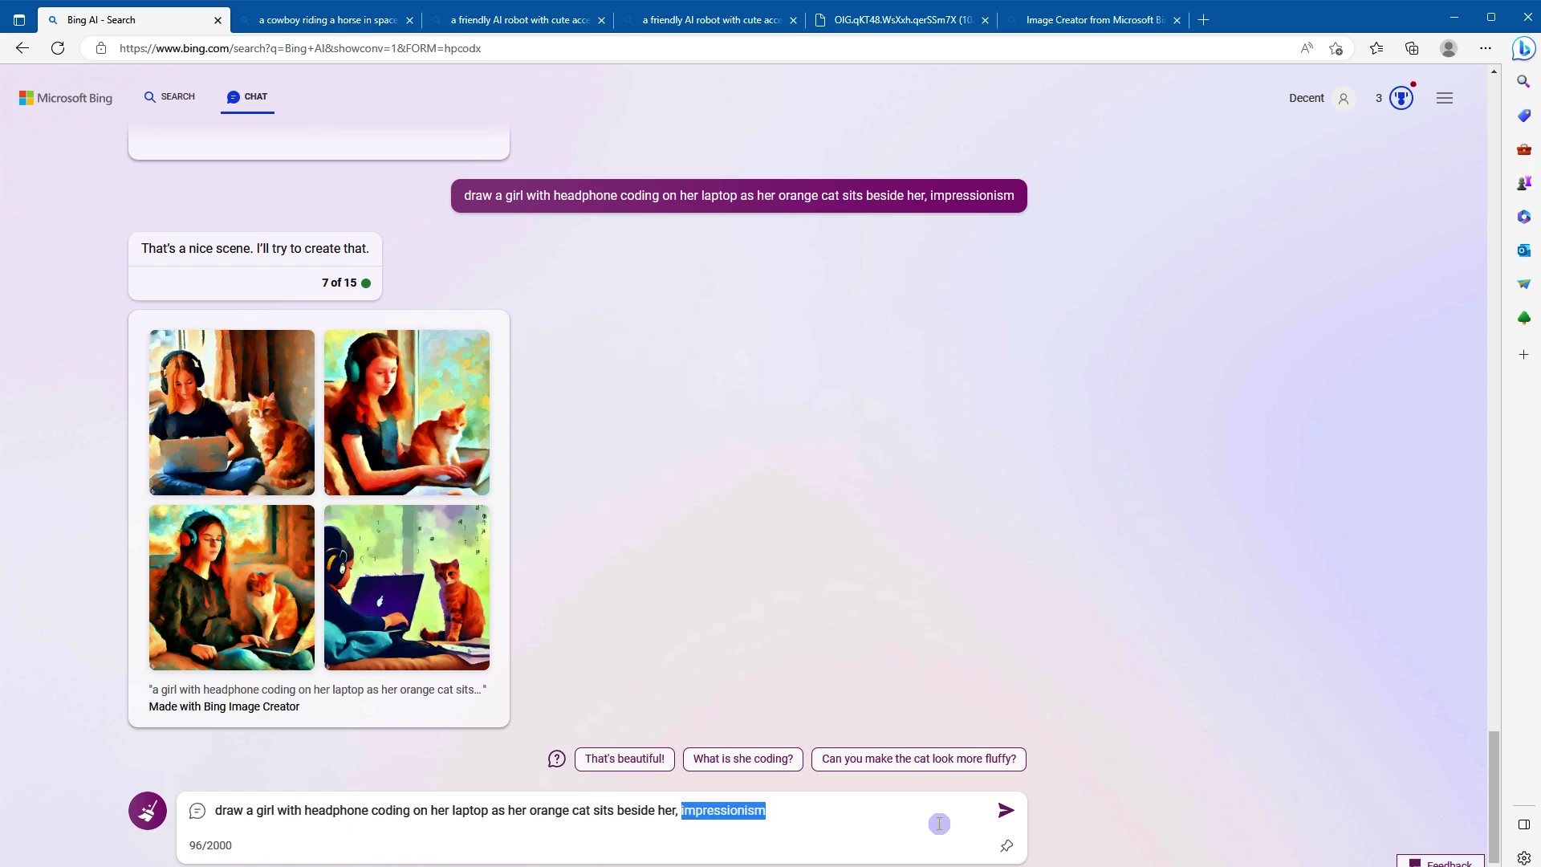
{"action": "type", "text": "diital art"}
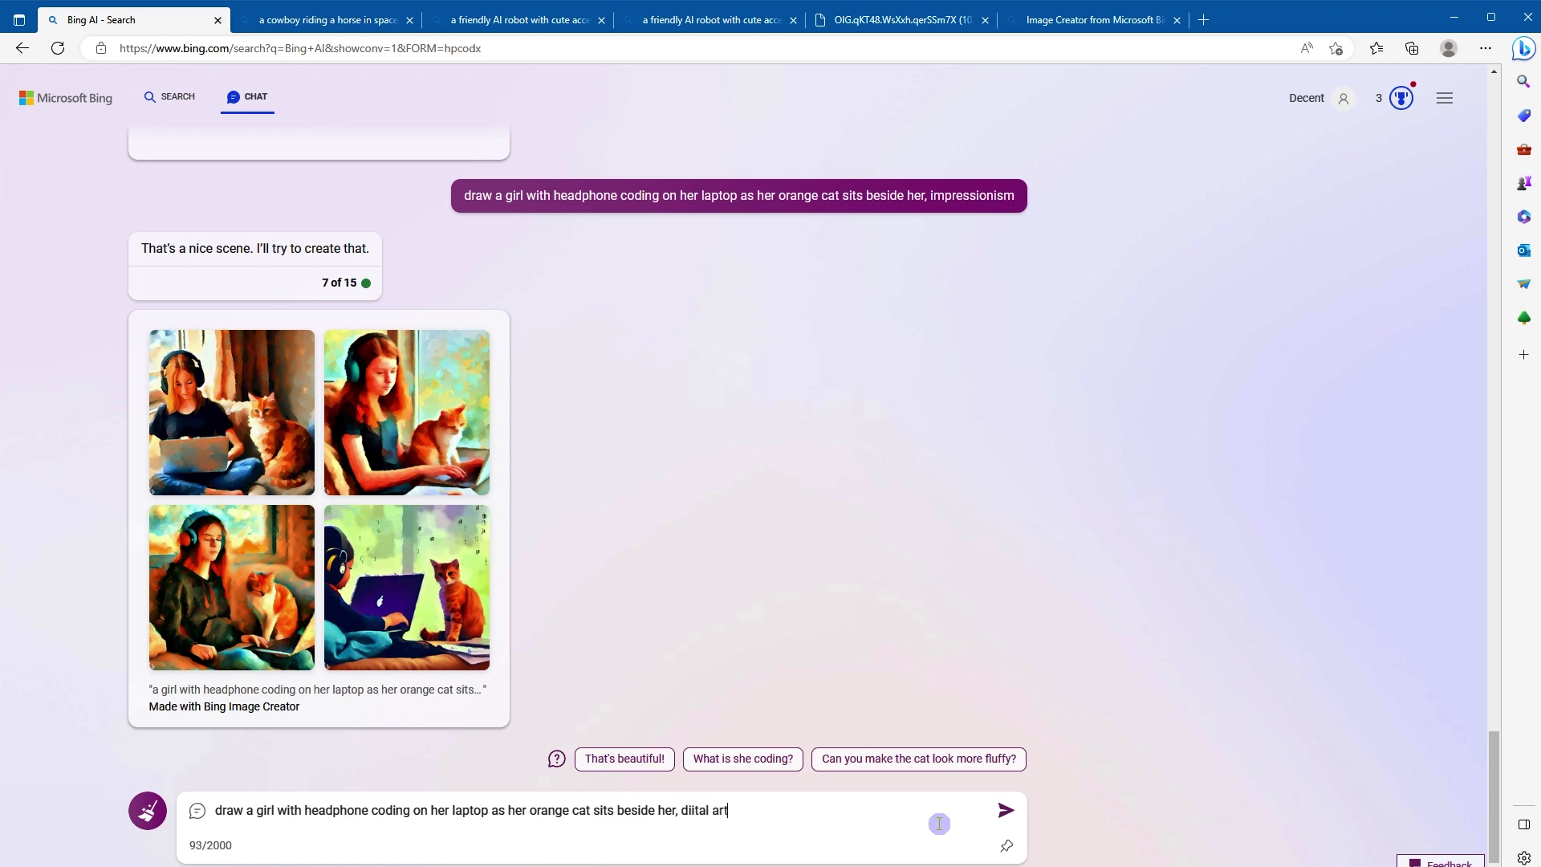
{"action": "key", "text": "Return"}
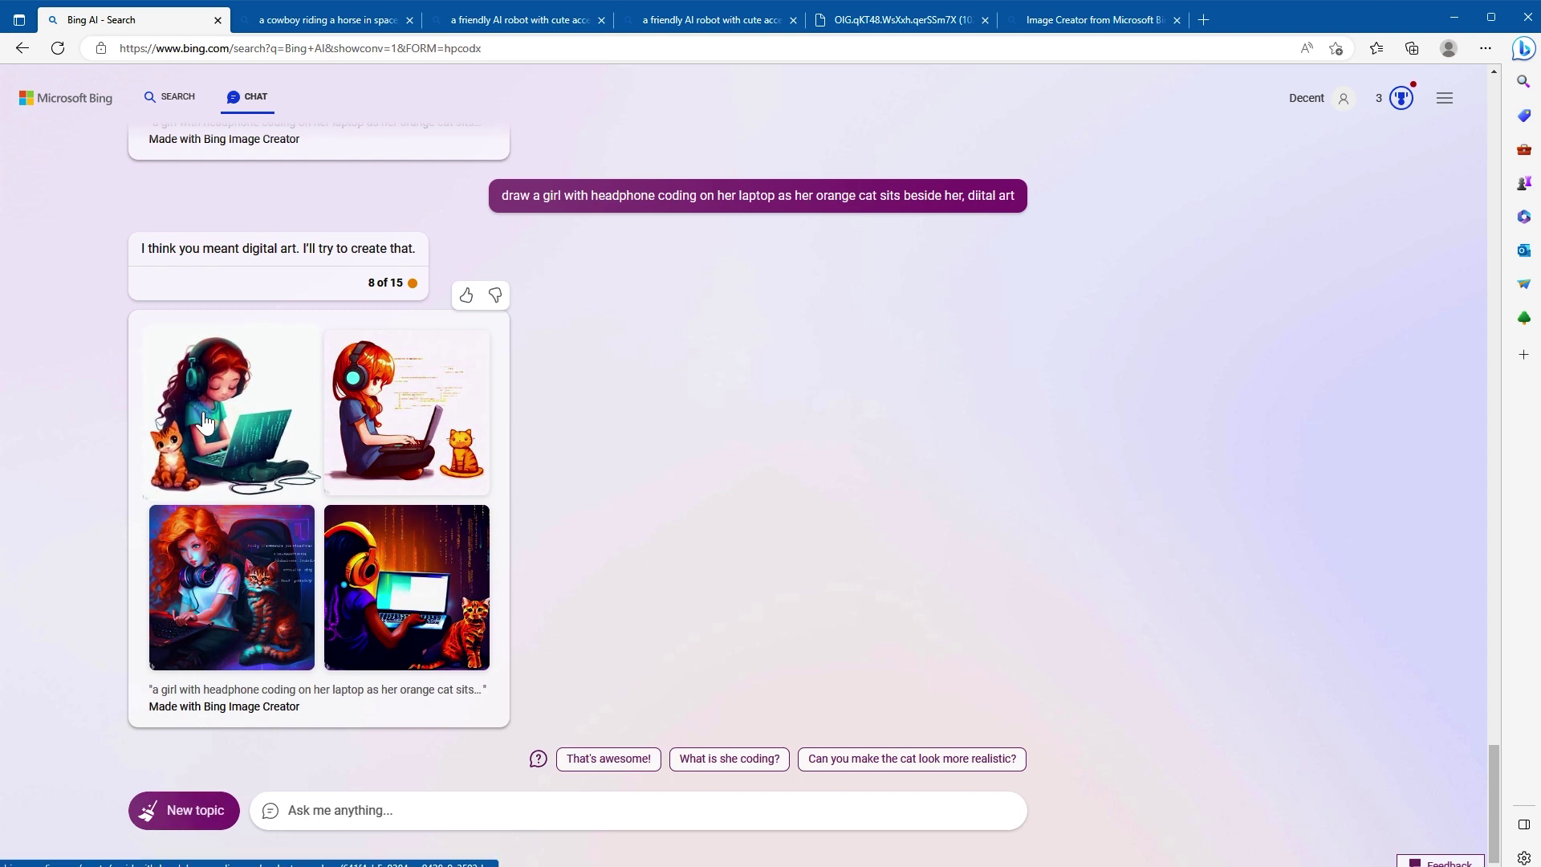
{"action": "middle_click", "coordinate": [210, 417]}
{"action": "left_click", "coordinate": [383, 18]}
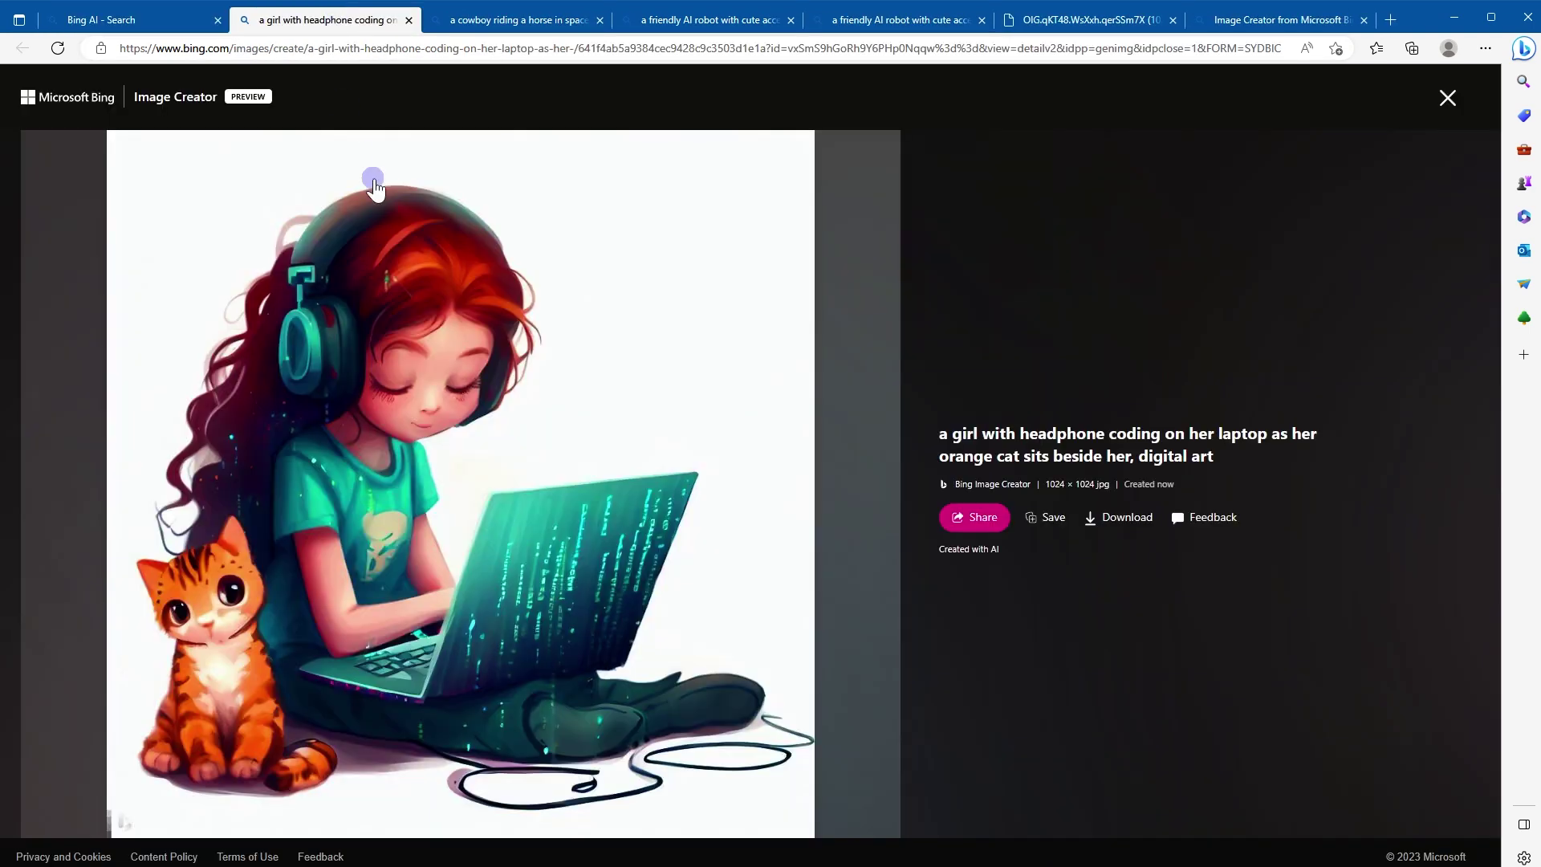
Step: Back in the chat, ask Bing to draw the pasted fairytale-village-in-a-coconut prompt
{"action": "left_click", "coordinate": [148, 22]}
{"action": "left_click", "coordinate": [725, 815]}
{"action": "type", "text": "draw"}
{"action": "type", "text": "Fairytale village inside a coconut, digital art"}
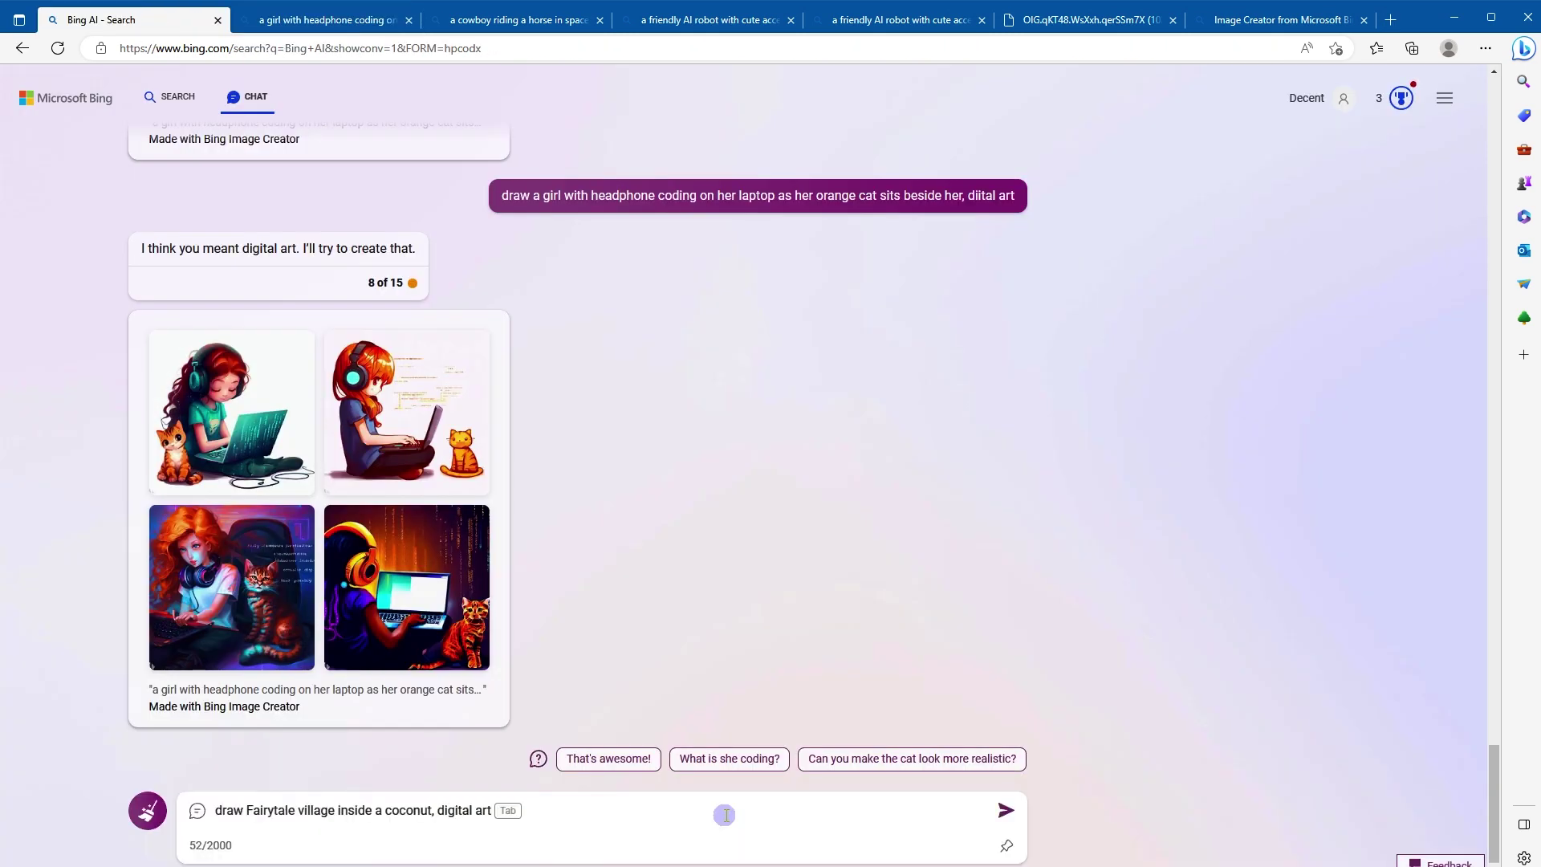
{"action": "key", "text": "Return"}
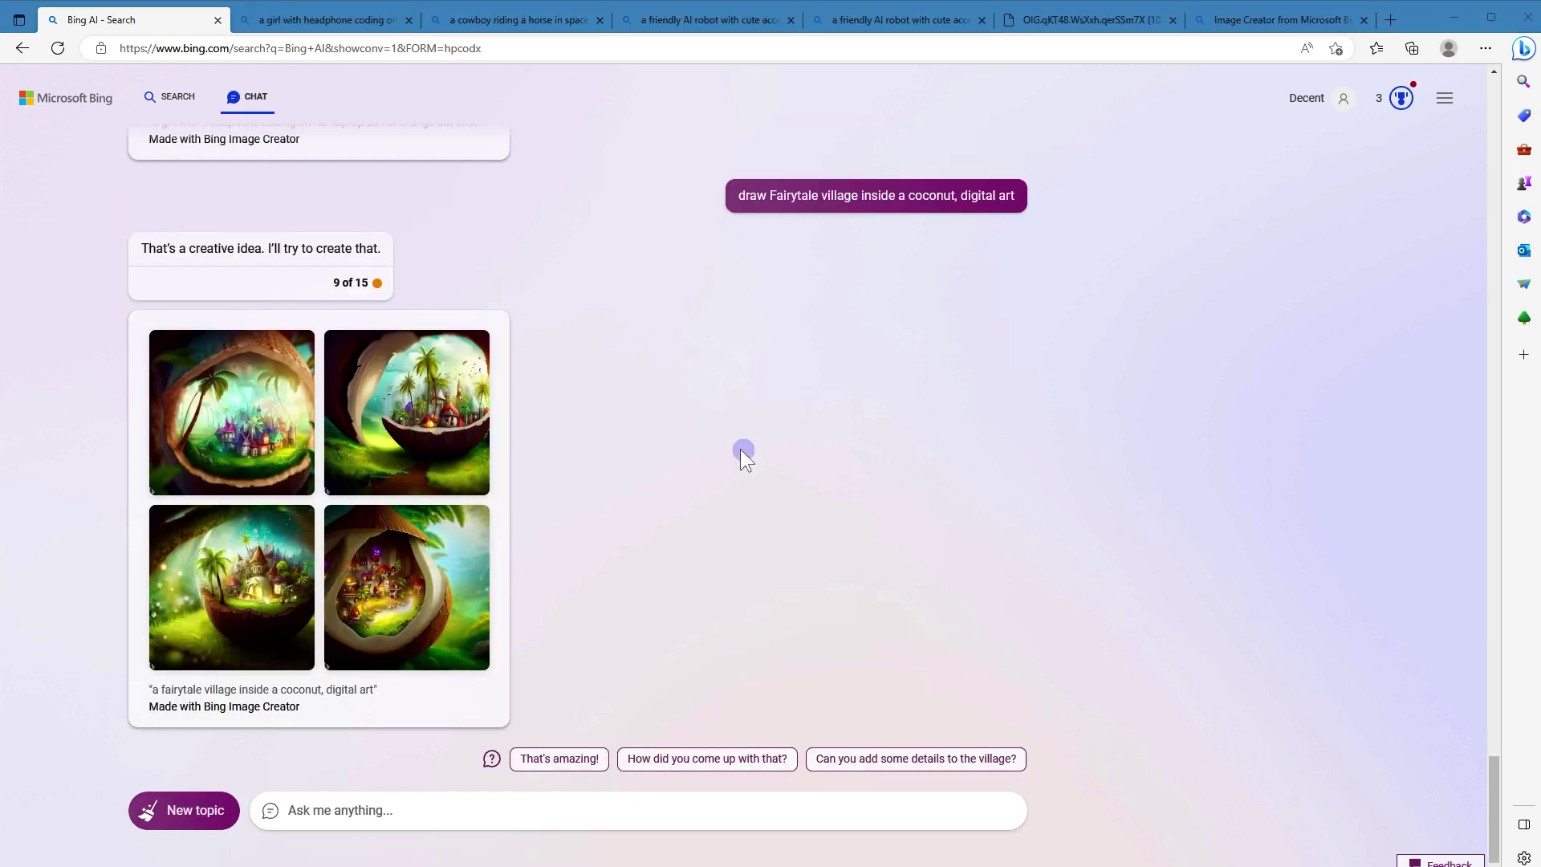
Step: Open the first, fourth and third coconut village images full-size in separate tabs
{"action": "middle_click", "coordinate": [273, 393]}
{"action": "left_click", "coordinate": [422, 27]}
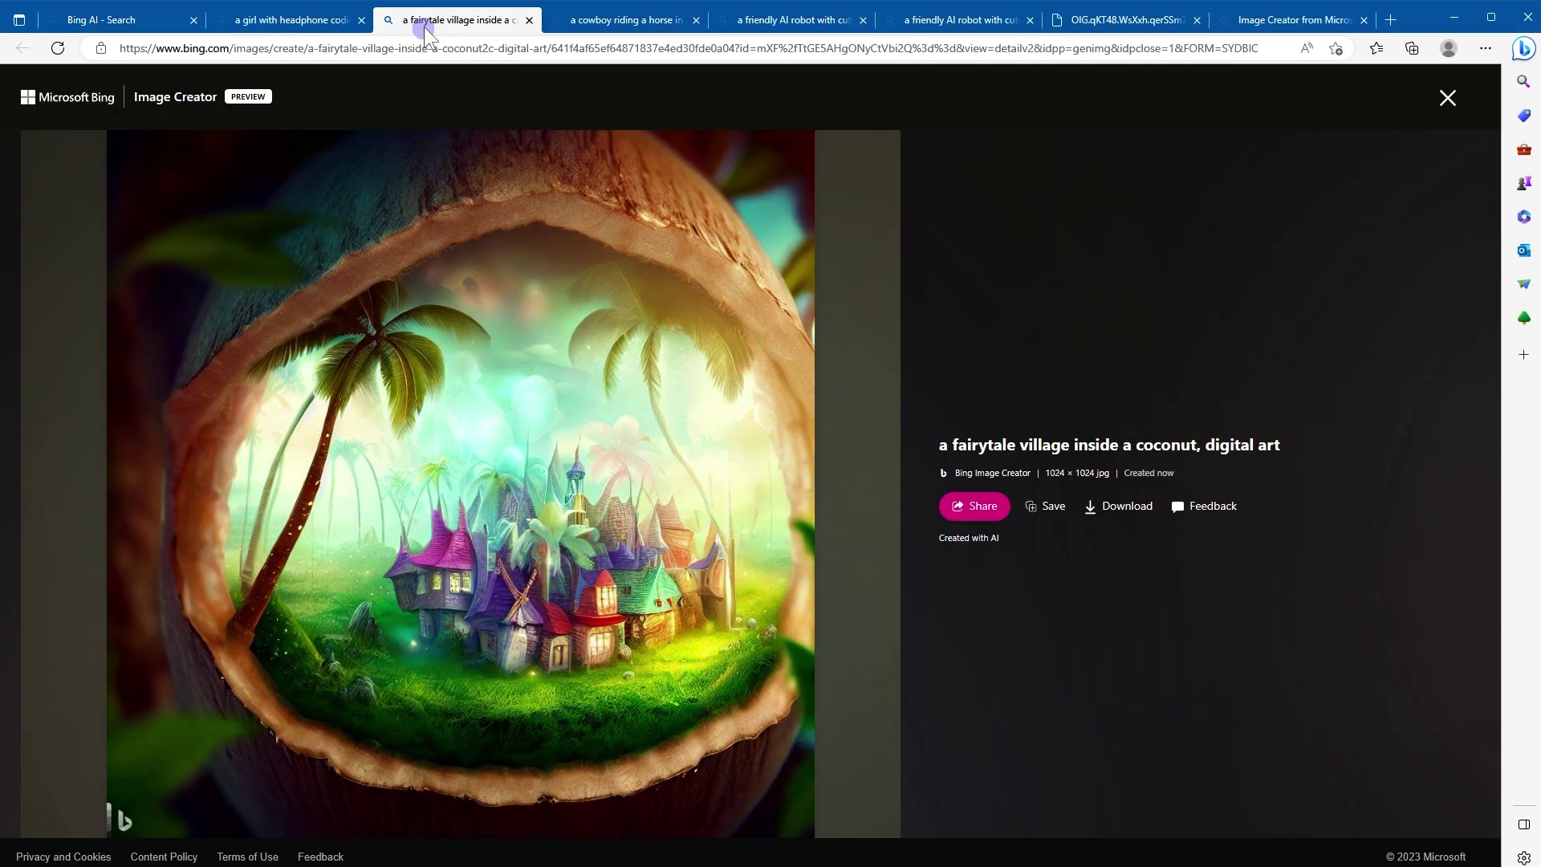
{"action": "left_click", "coordinate": [156, 18]}
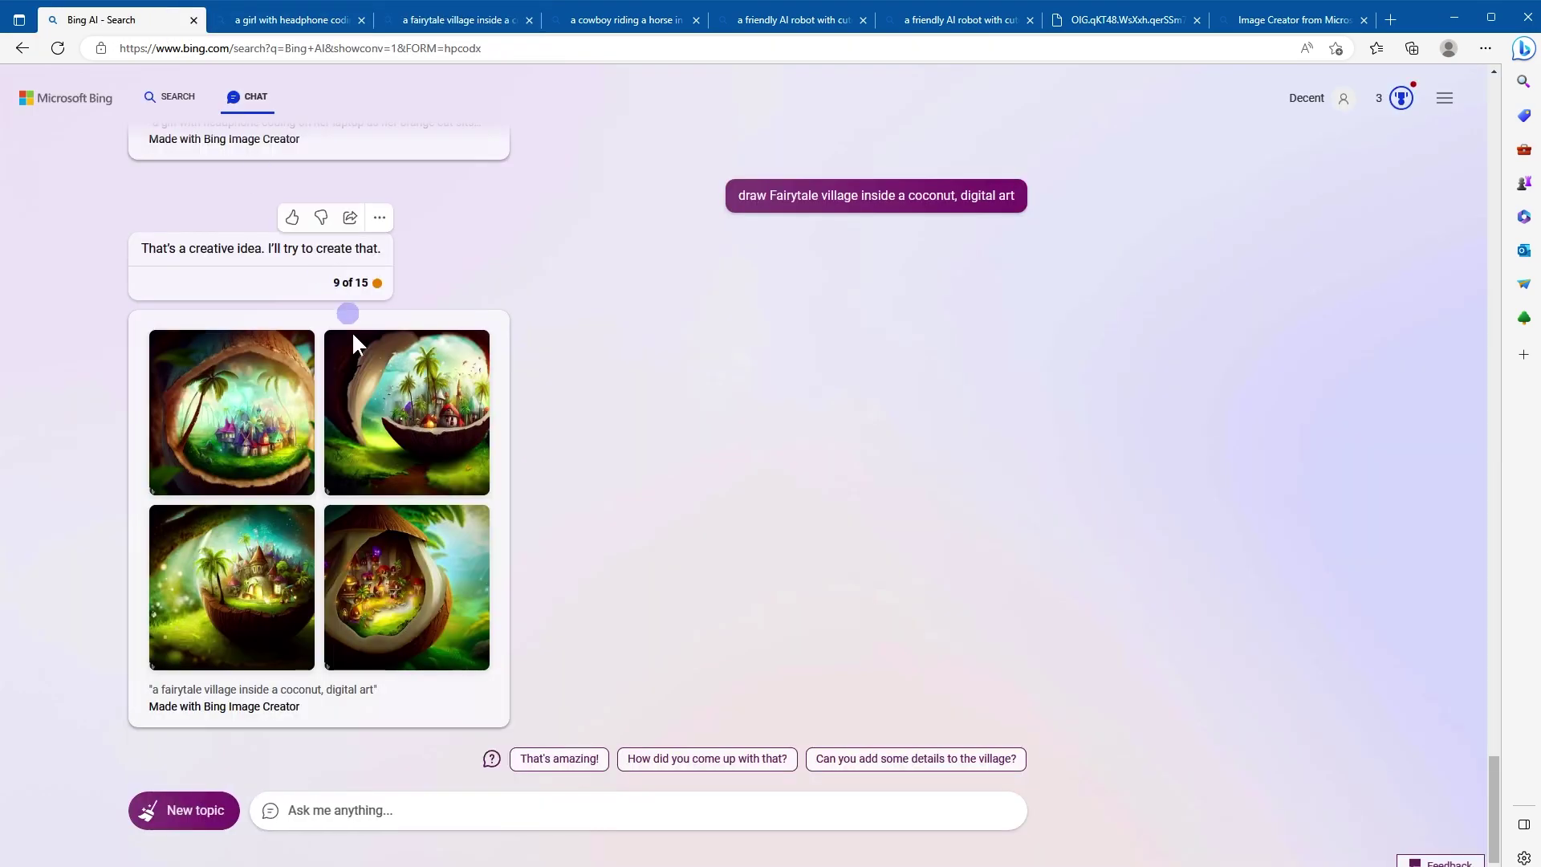
{"action": "middle_click", "coordinate": [388, 570]}
{"action": "left_click", "coordinate": [546, 24]}
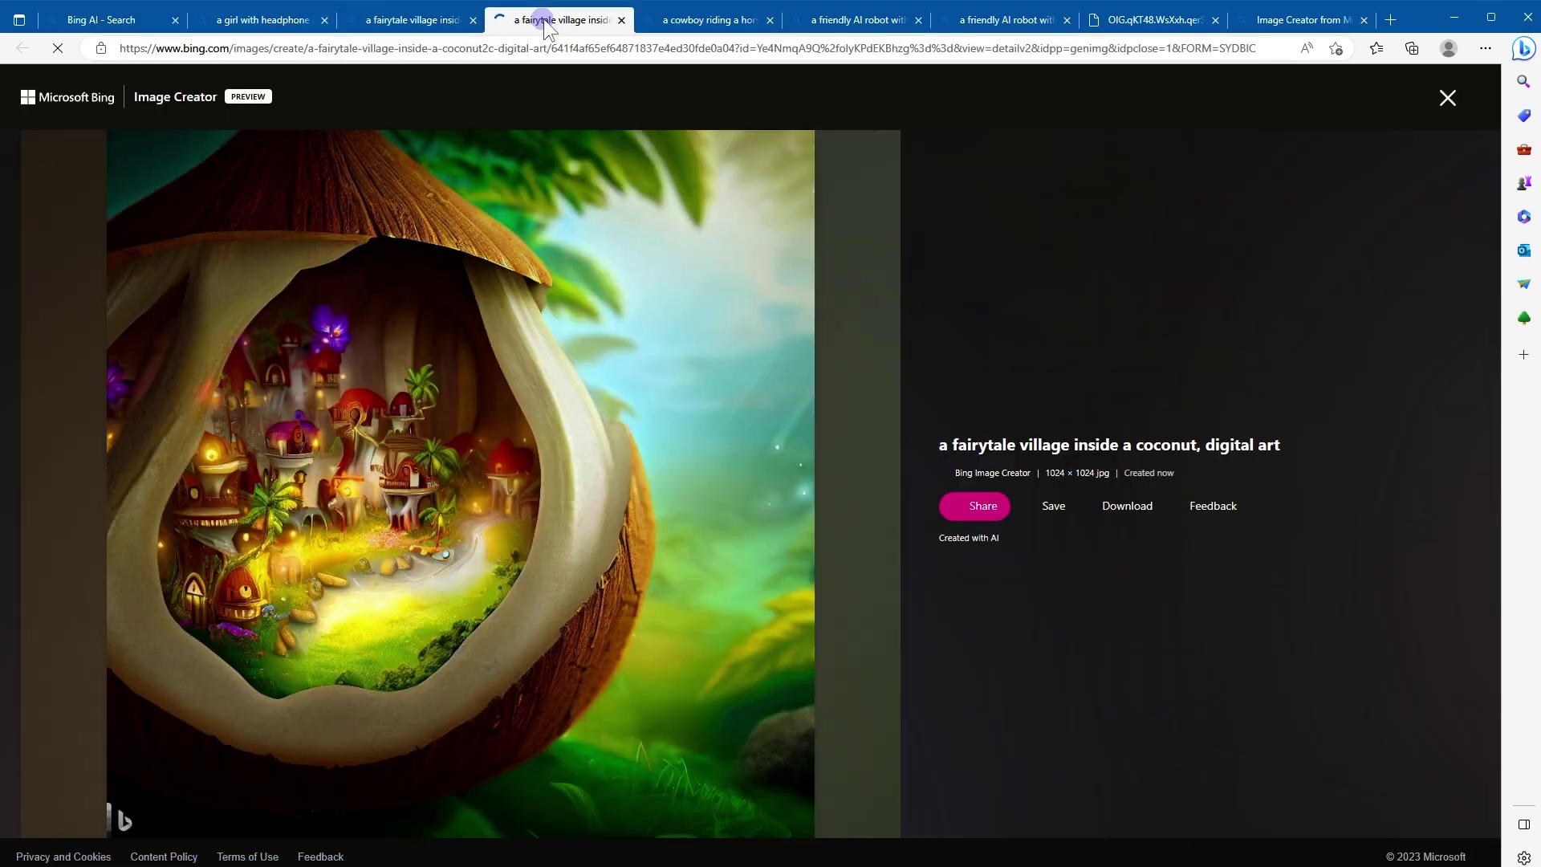
{"action": "left_click", "coordinate": [118, 22]}
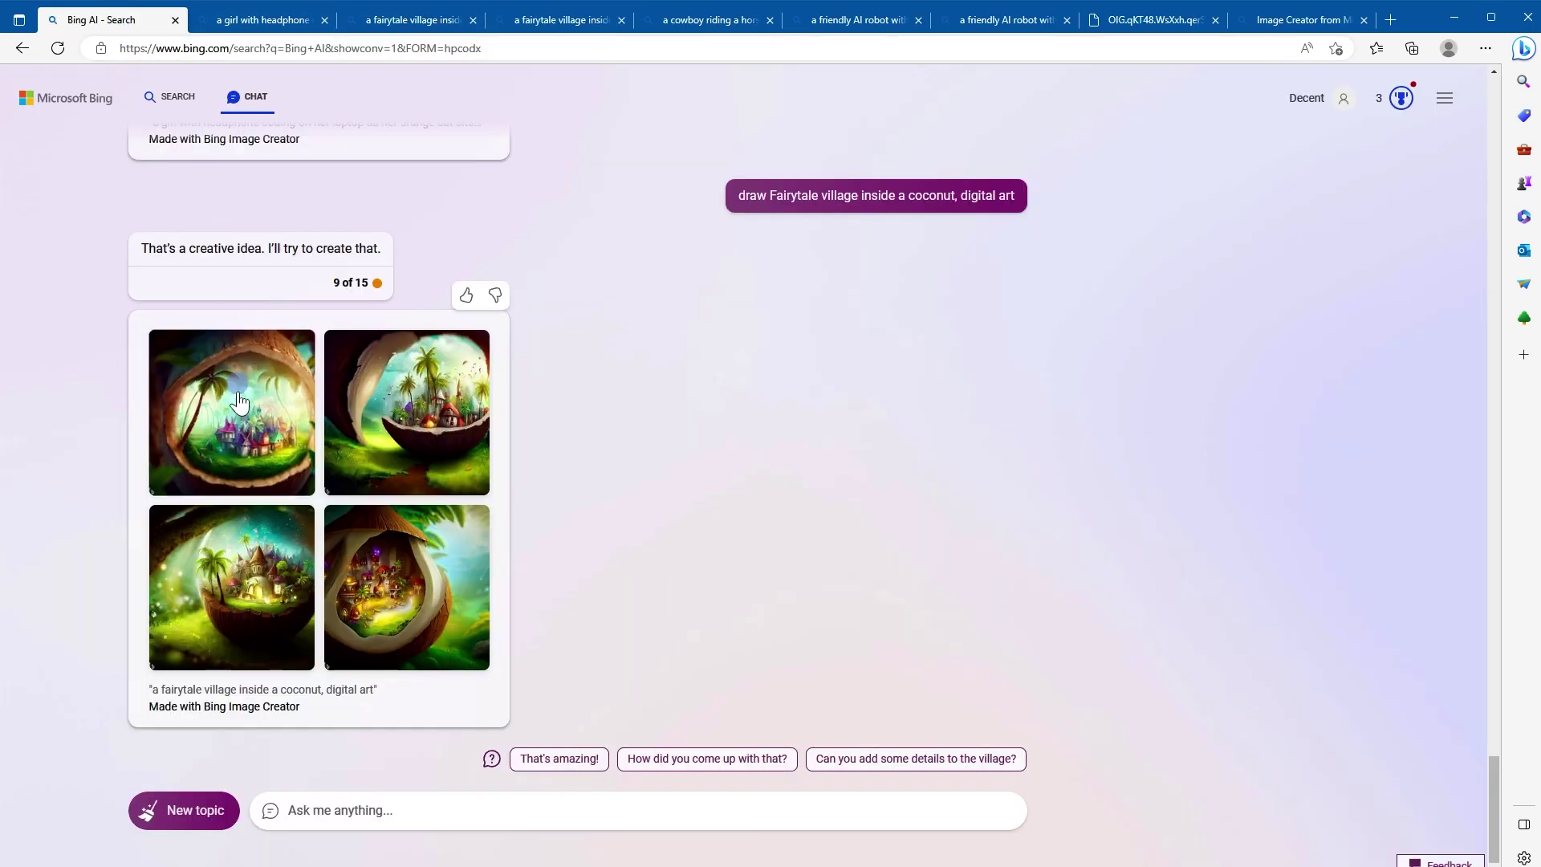
{"action": "middle_click", "coordinate": [241, 564]}
{"action": "left_click", "coordinate": [623, 17]}
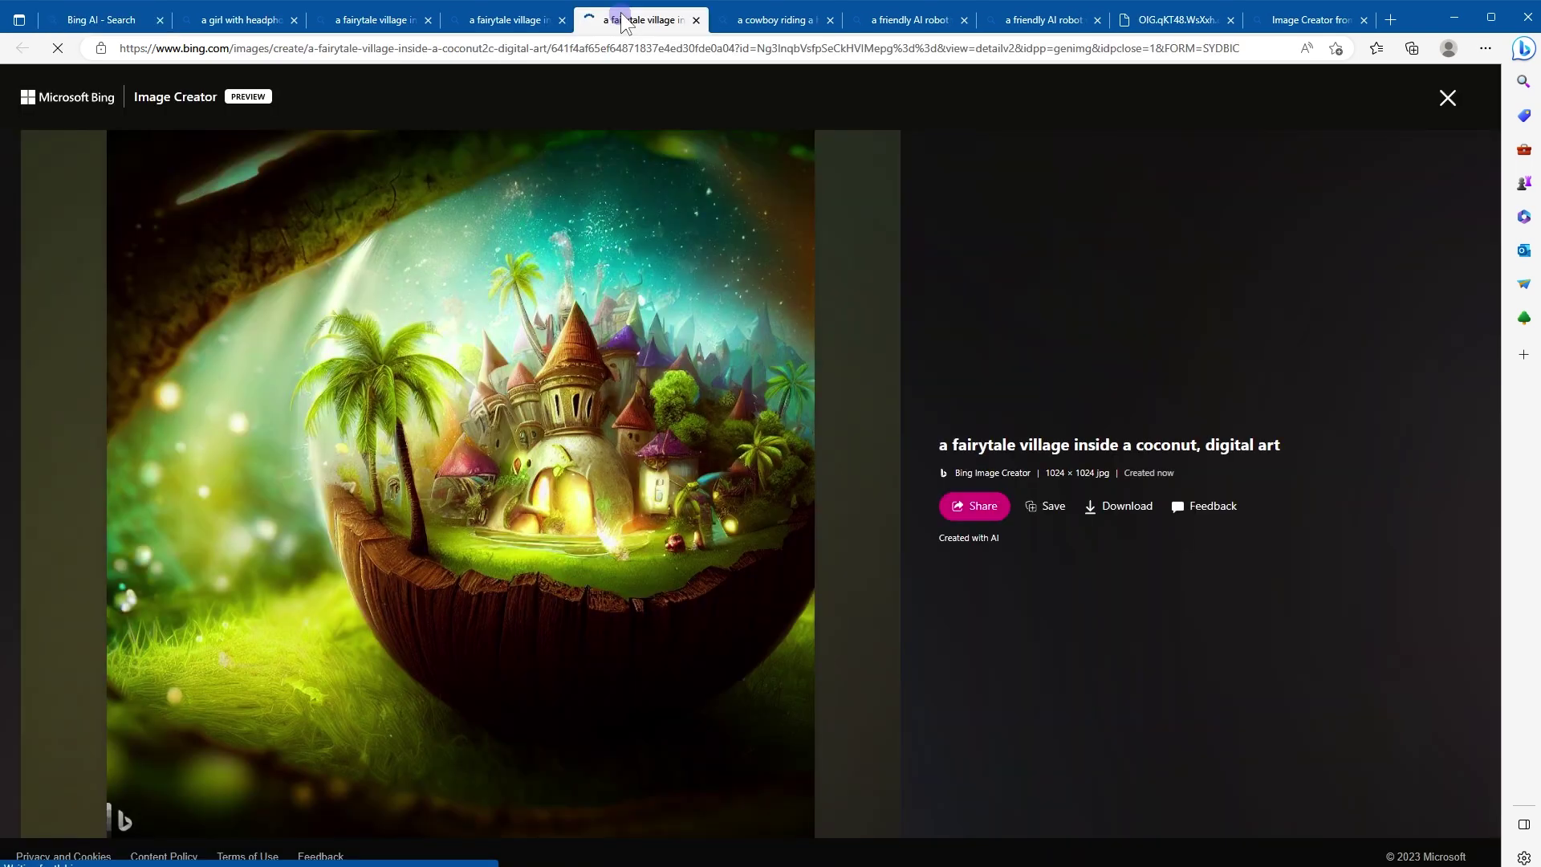
Step: Draw a colorful cute mascot, then pick the 'Can you make it more expressive?' suggestion
{"action": "left_click", "coordinate": [109, 20]}
{"action": "left_click", "coordinate": [567, 810]}
{"action": "type", "text": "draw colorful cute mascot"}
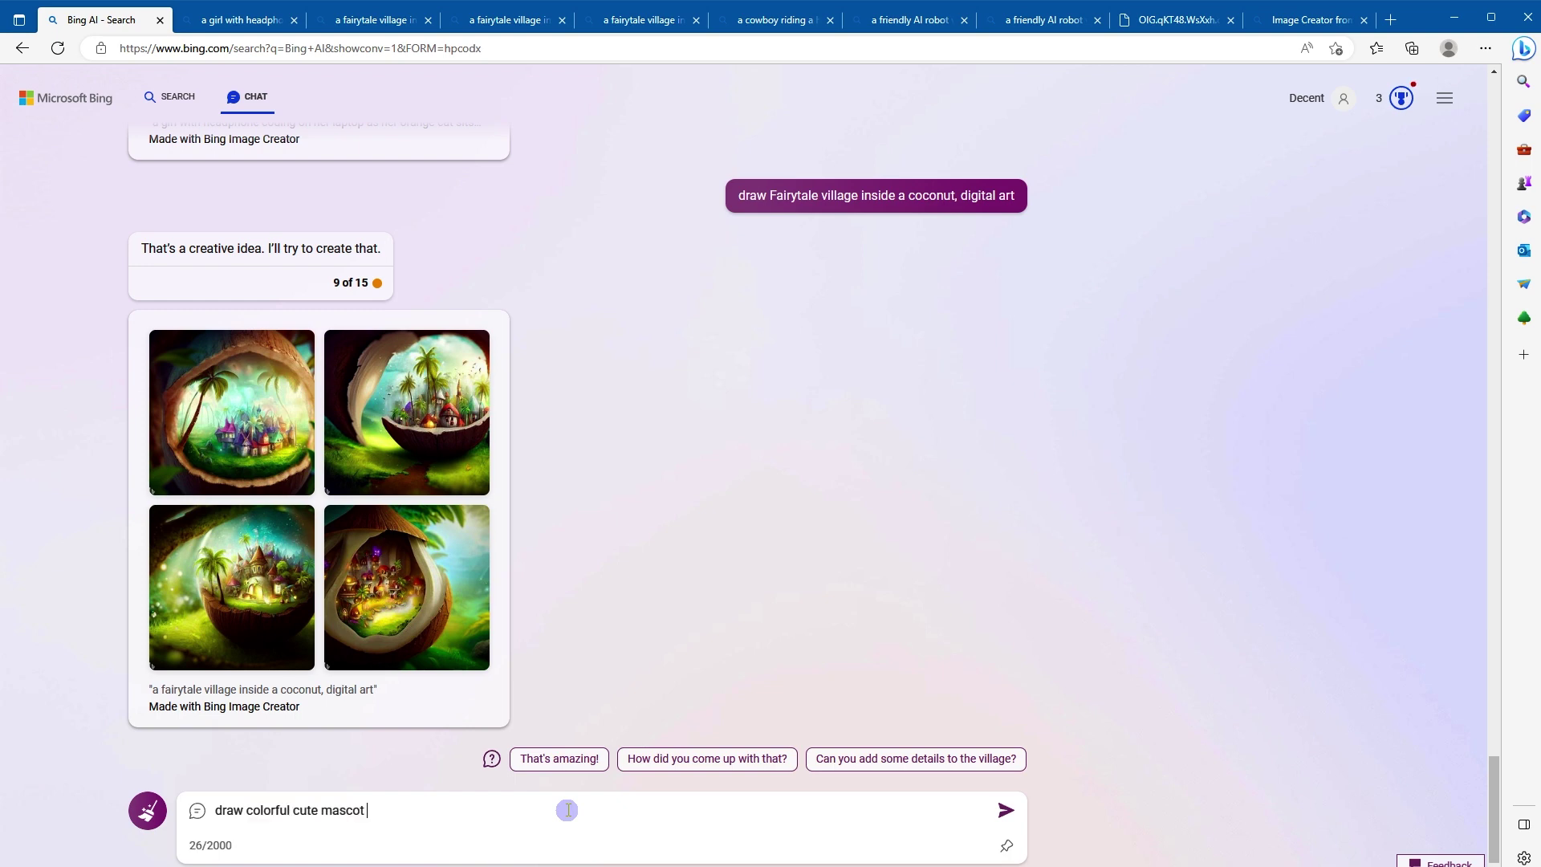
{"action": "key", "text": "Return"}
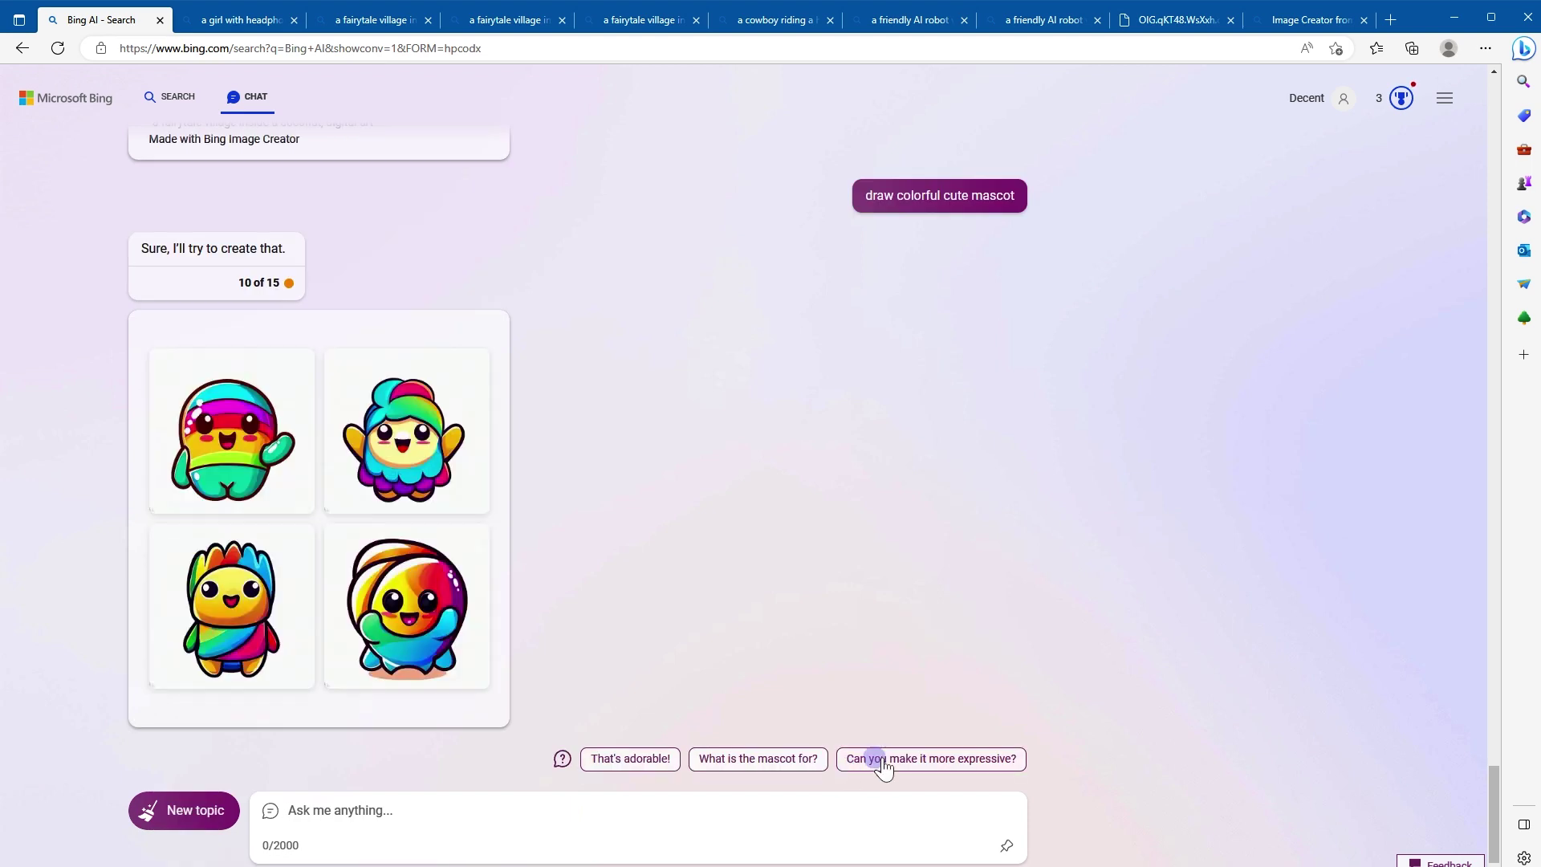
{"action": "left_click", "coordinate": [933, 766]}
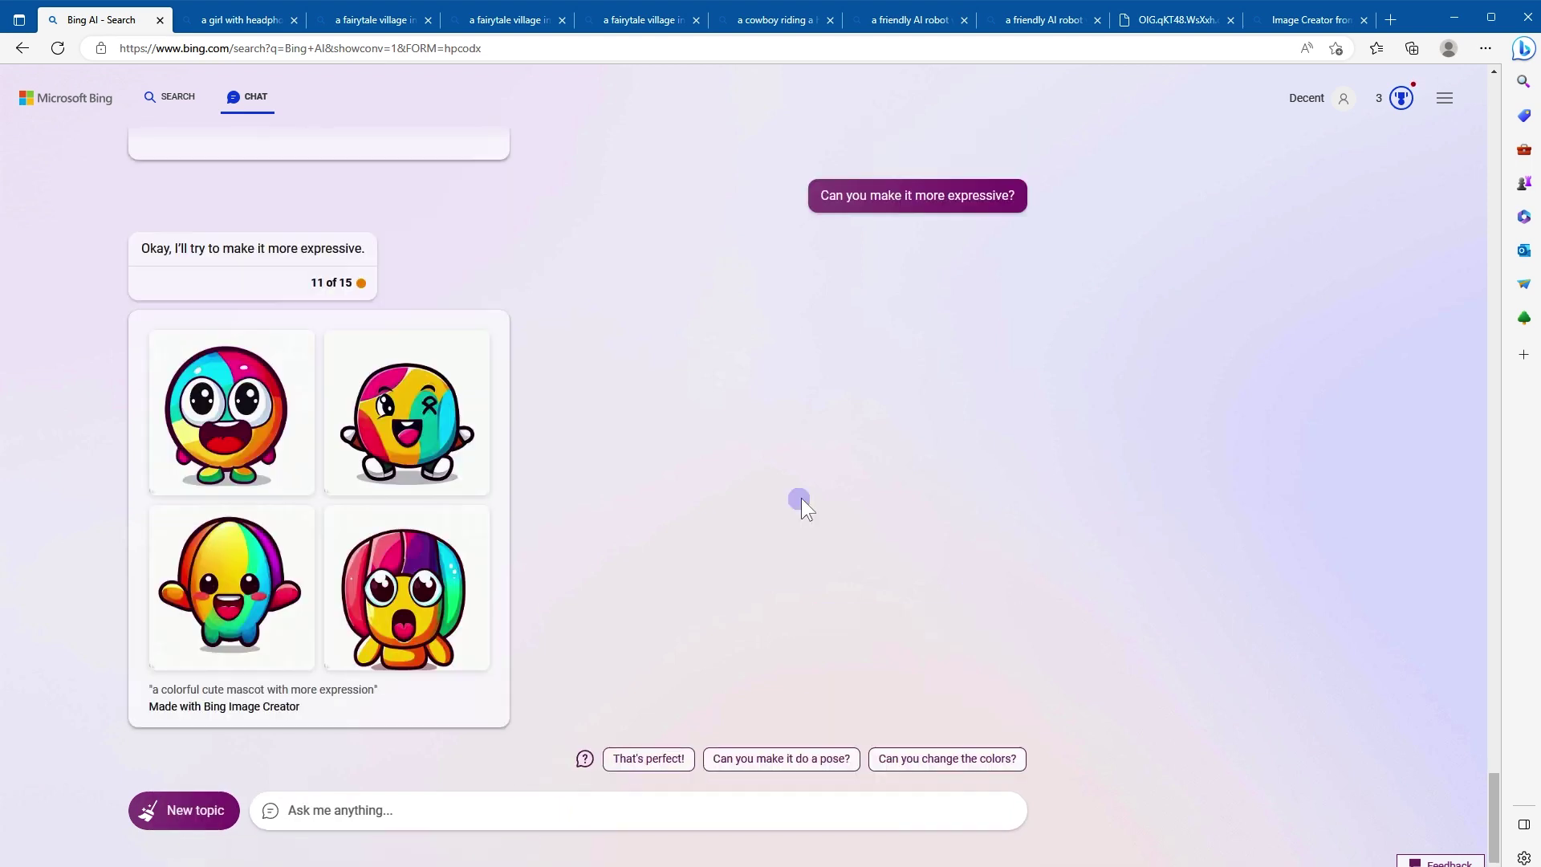
{"action": "left_click", "coordinate": [749, 810]}
Step: Draw a futuristic mascot holding a laptop and view the first and fourth images full-size
{"action": "type", "text": "draw futuristic mascot holding laptop"}
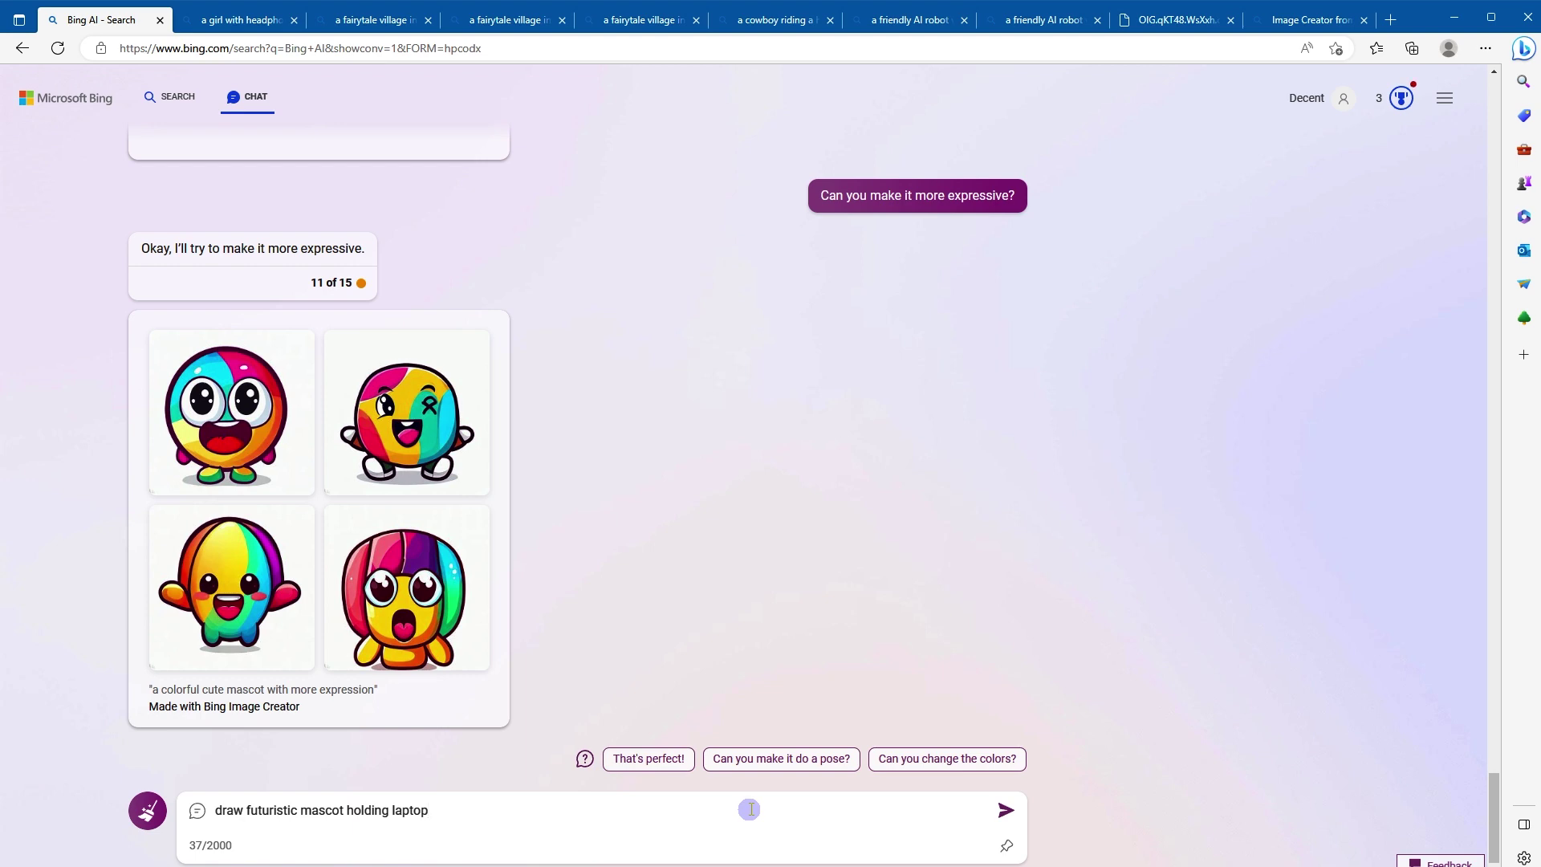
{"action": "key", "text": "Return"}
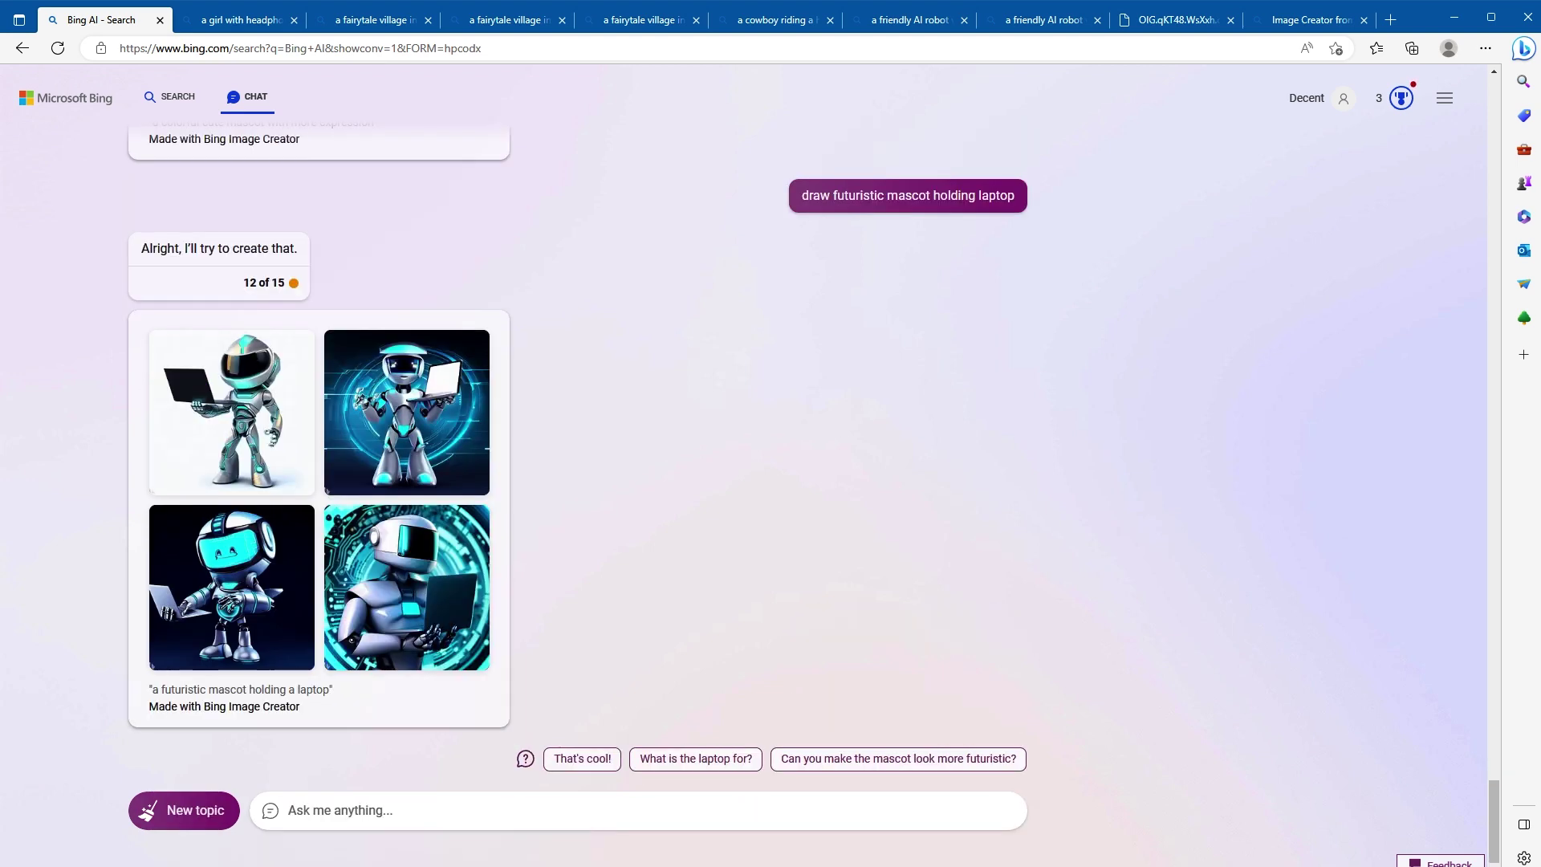
{"action": "middle_click", "coordinate": [240, 402]}
{"action": "left_click", "coordinate": [714, 14]}
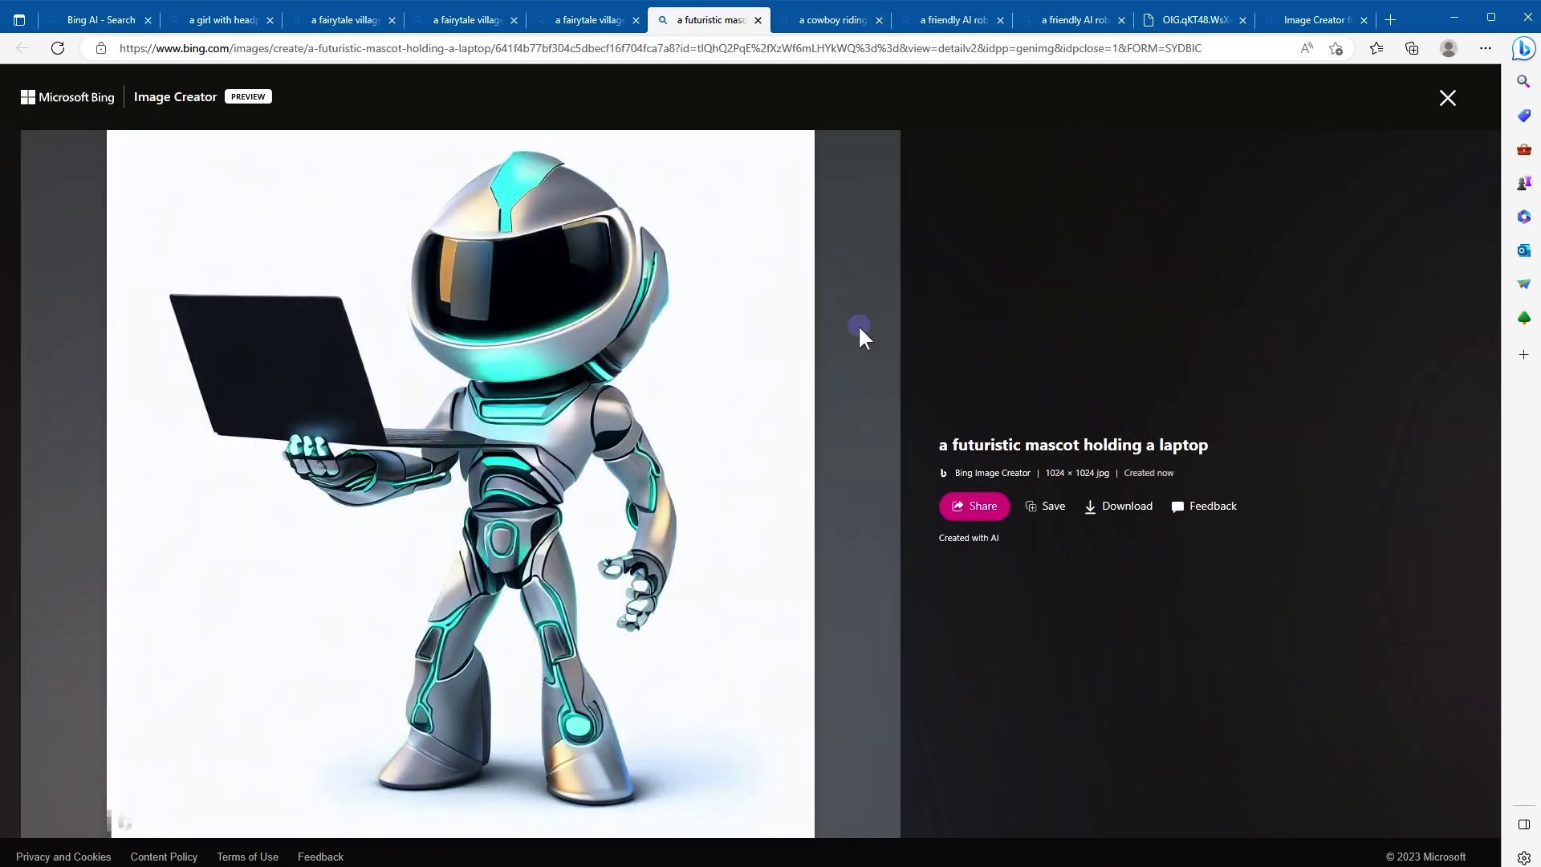
{"action": "left_click", "coordinate": [125, 26]}
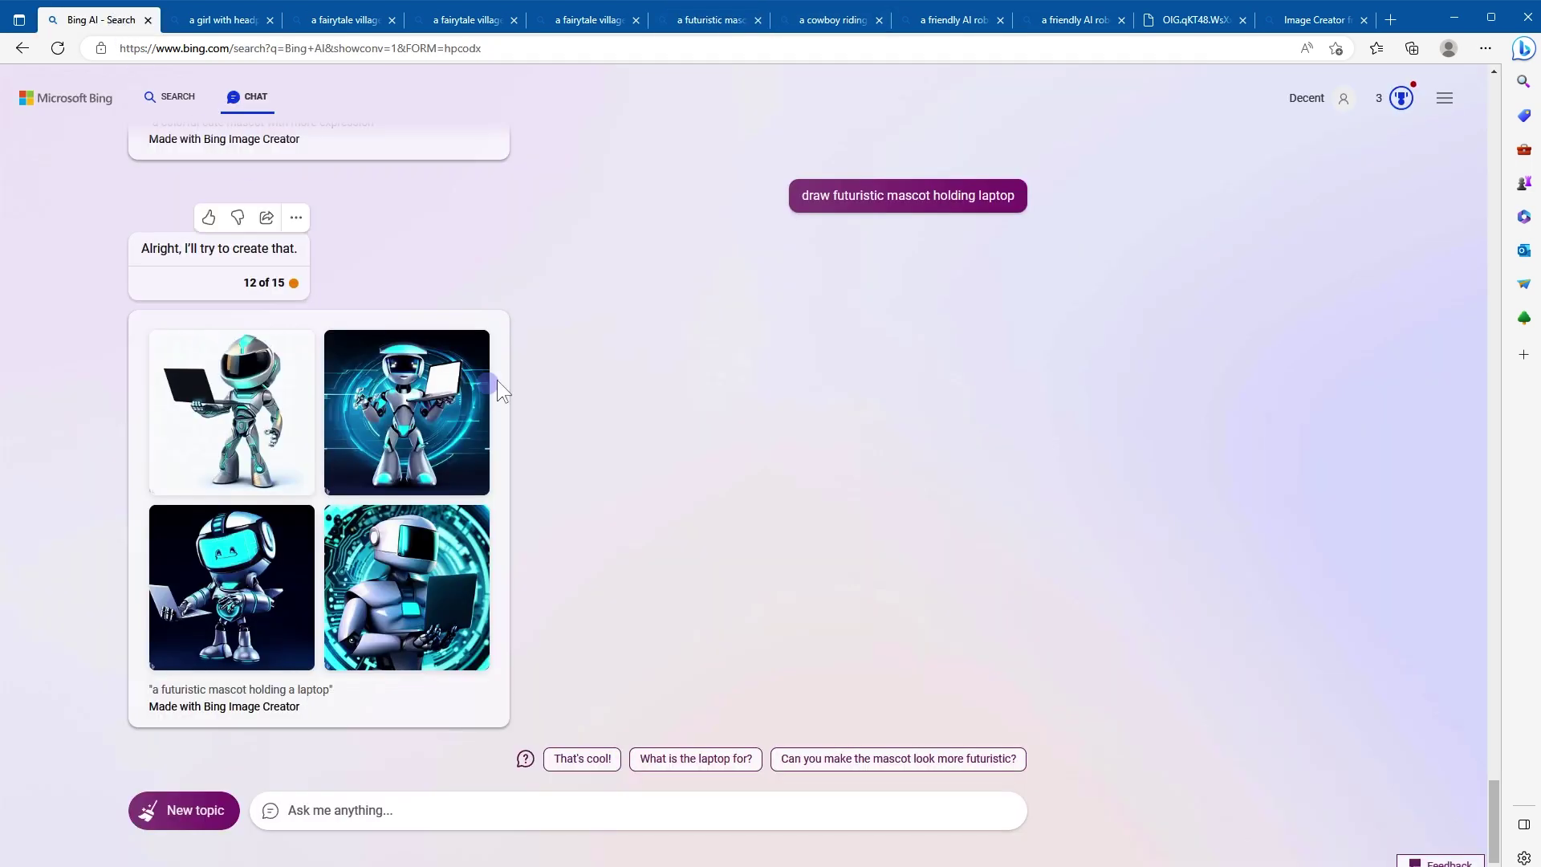
{"action": "middle_click", "coordinate": [433, 562]}
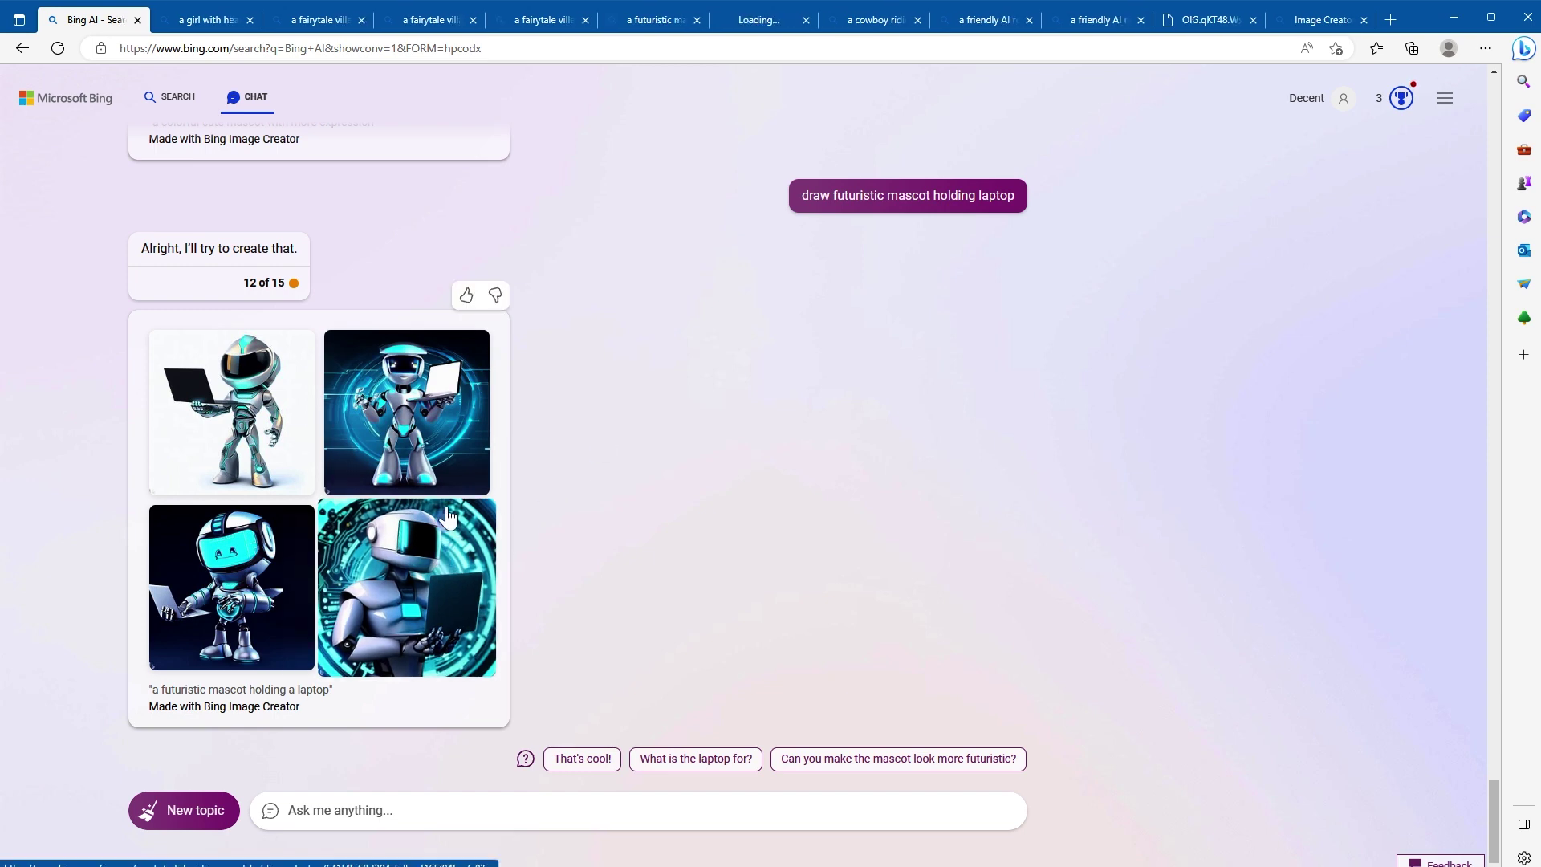
{"action": "left_click", "coordinate": [755, 19]}
{"action": "key", "text": "ctrl+1"}
Step: Send 'draw AI mascot' to get four AI mascot images
{"action": "left_click", "coordinate": [583, 812]}
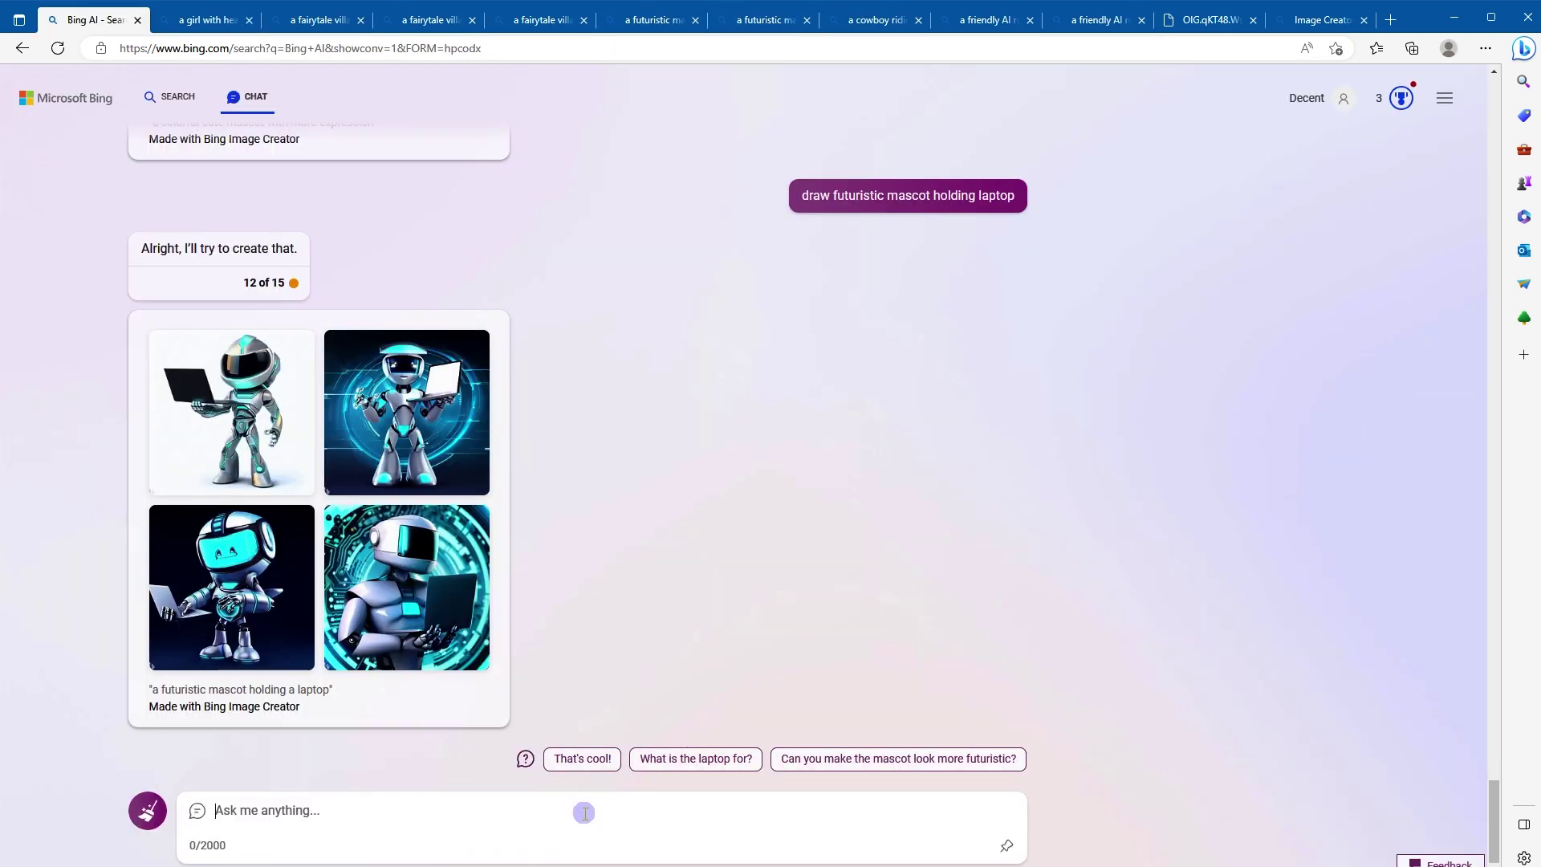
{"action": "type", "text": "draw AI mascot"}
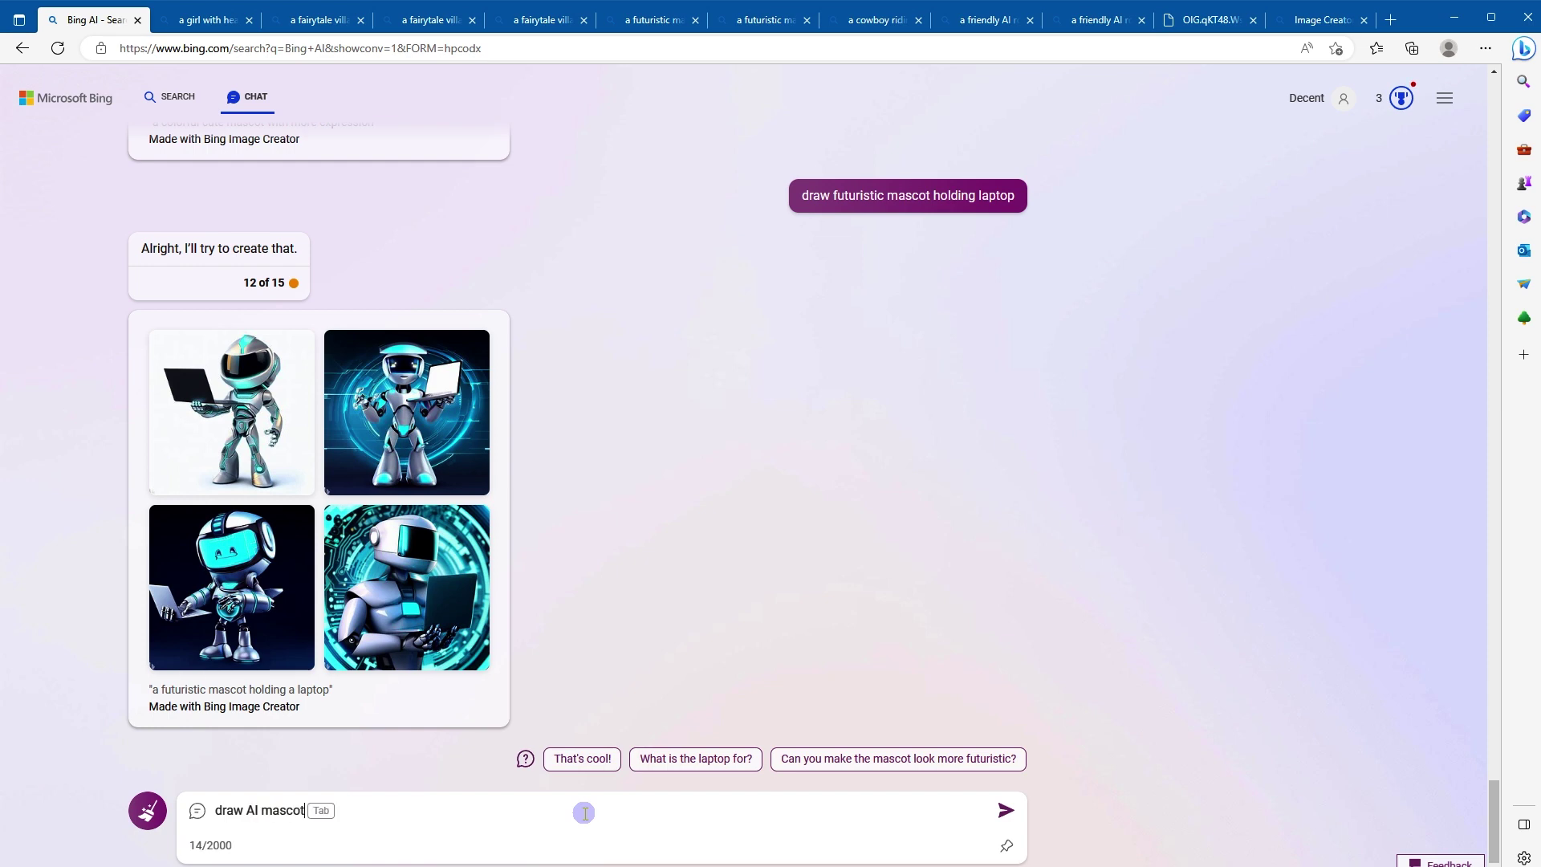
{"action": "key", "text": "Return"}
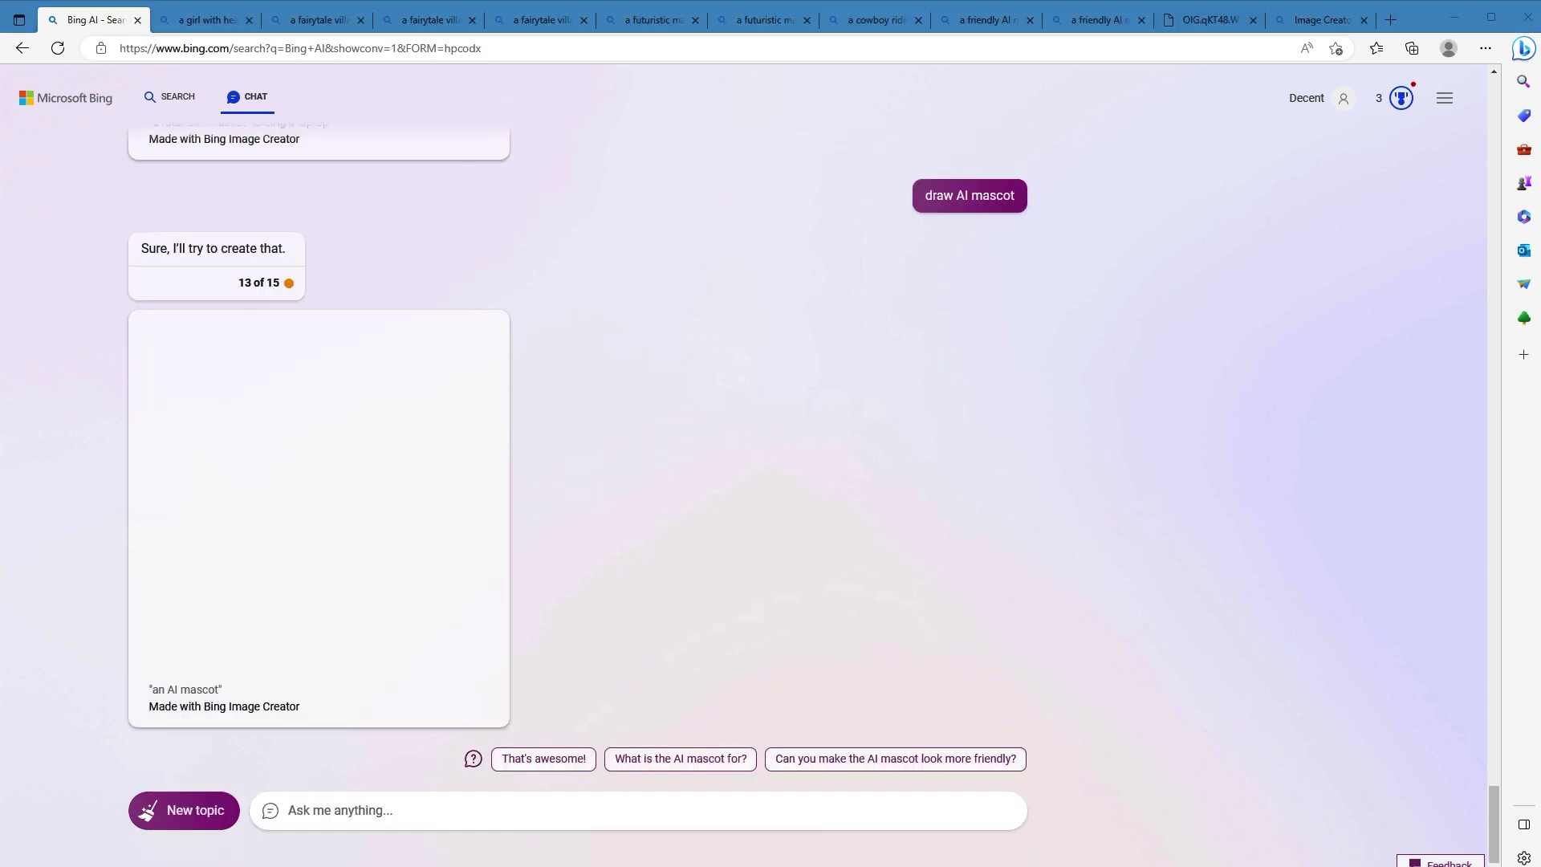
{"action": "left_click", "coordinate": [724, 808]}
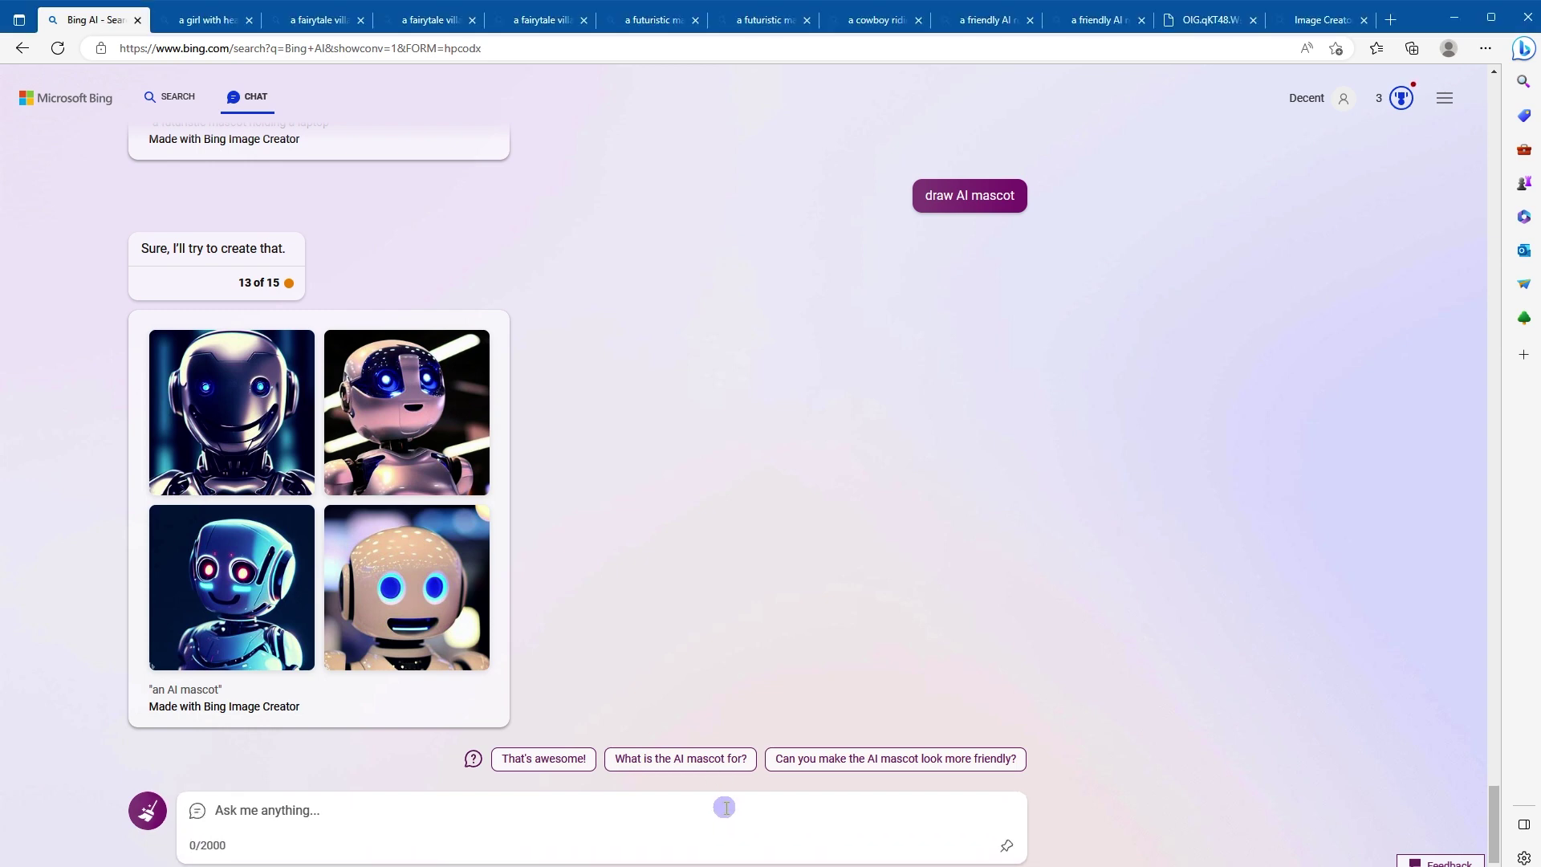
Step: Draw a dreamy nightscape with a river of stars through a peaceful valley, previewing one image full-size
{"action": "type", "text": "draw a dreamy nightscape with a river of stars flowing through a peaceful valley"}
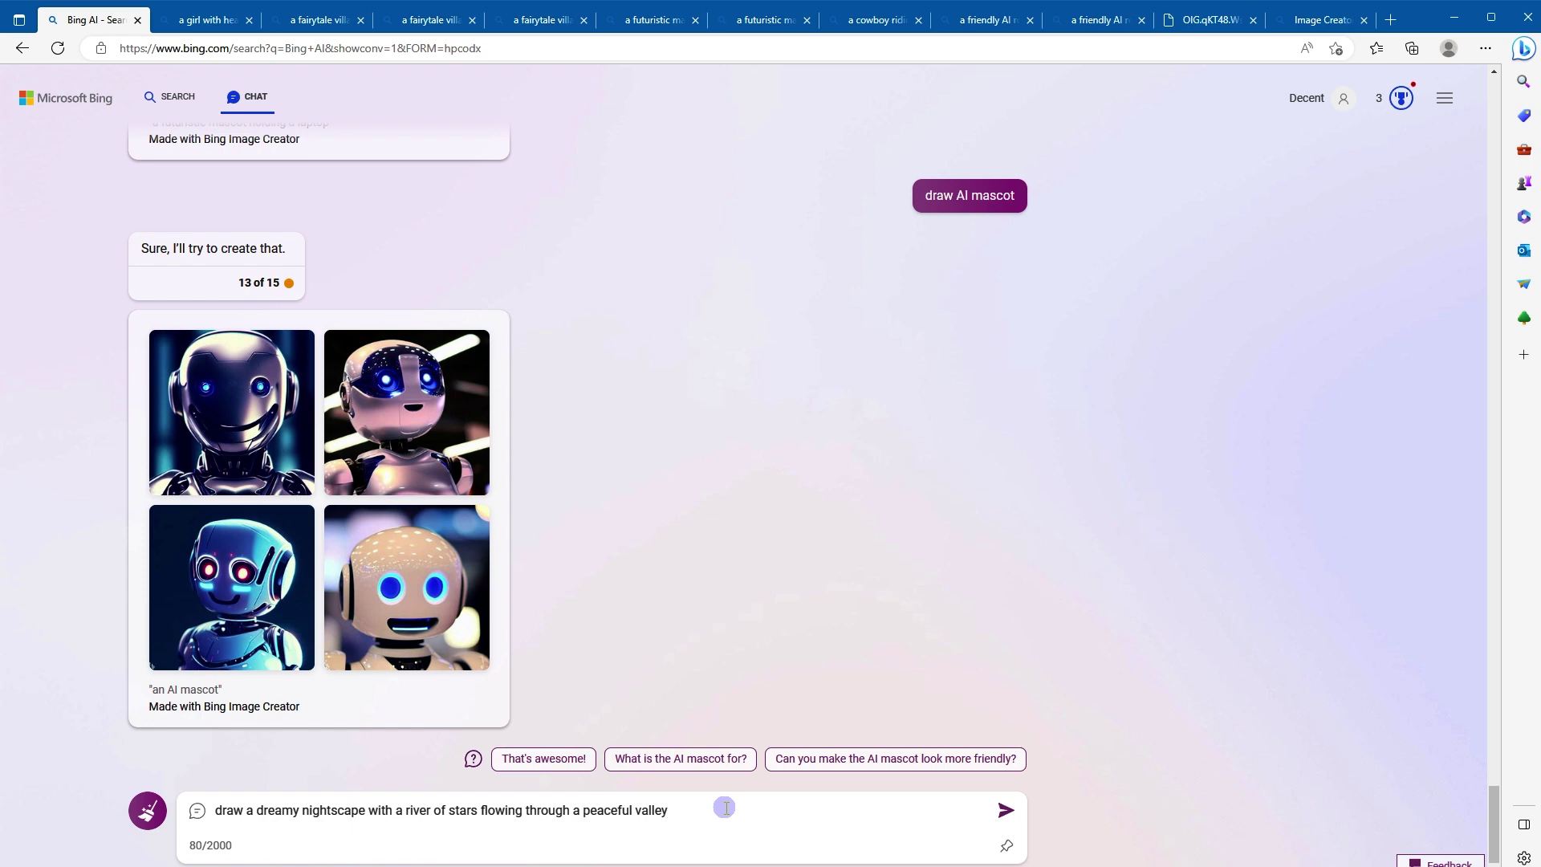
{"action": "key", "text": "Return"}
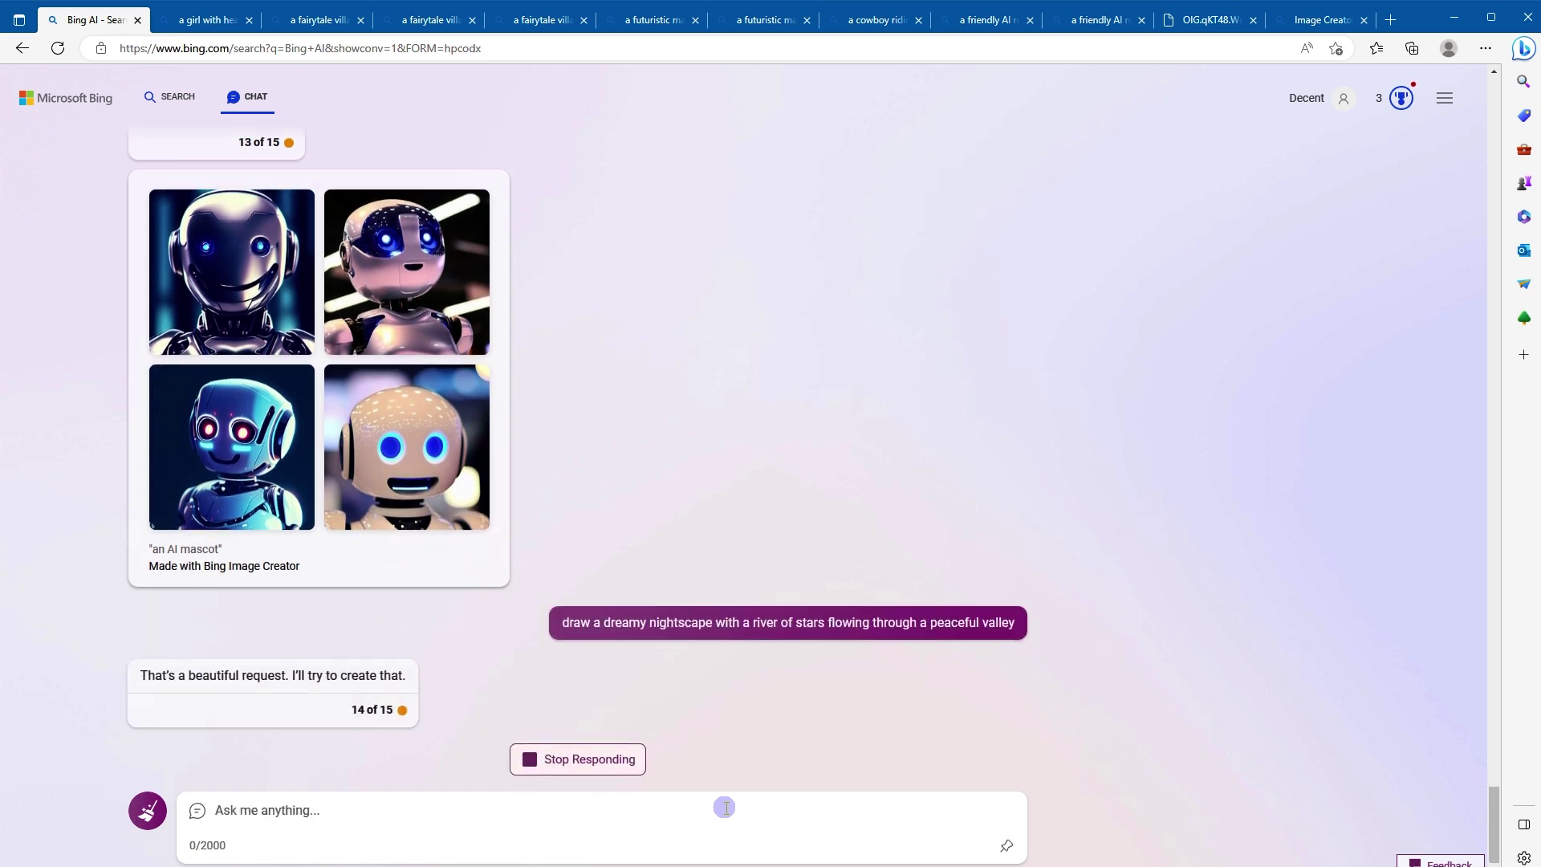
{"action": "left_click", "coordinate": [437, 585]}
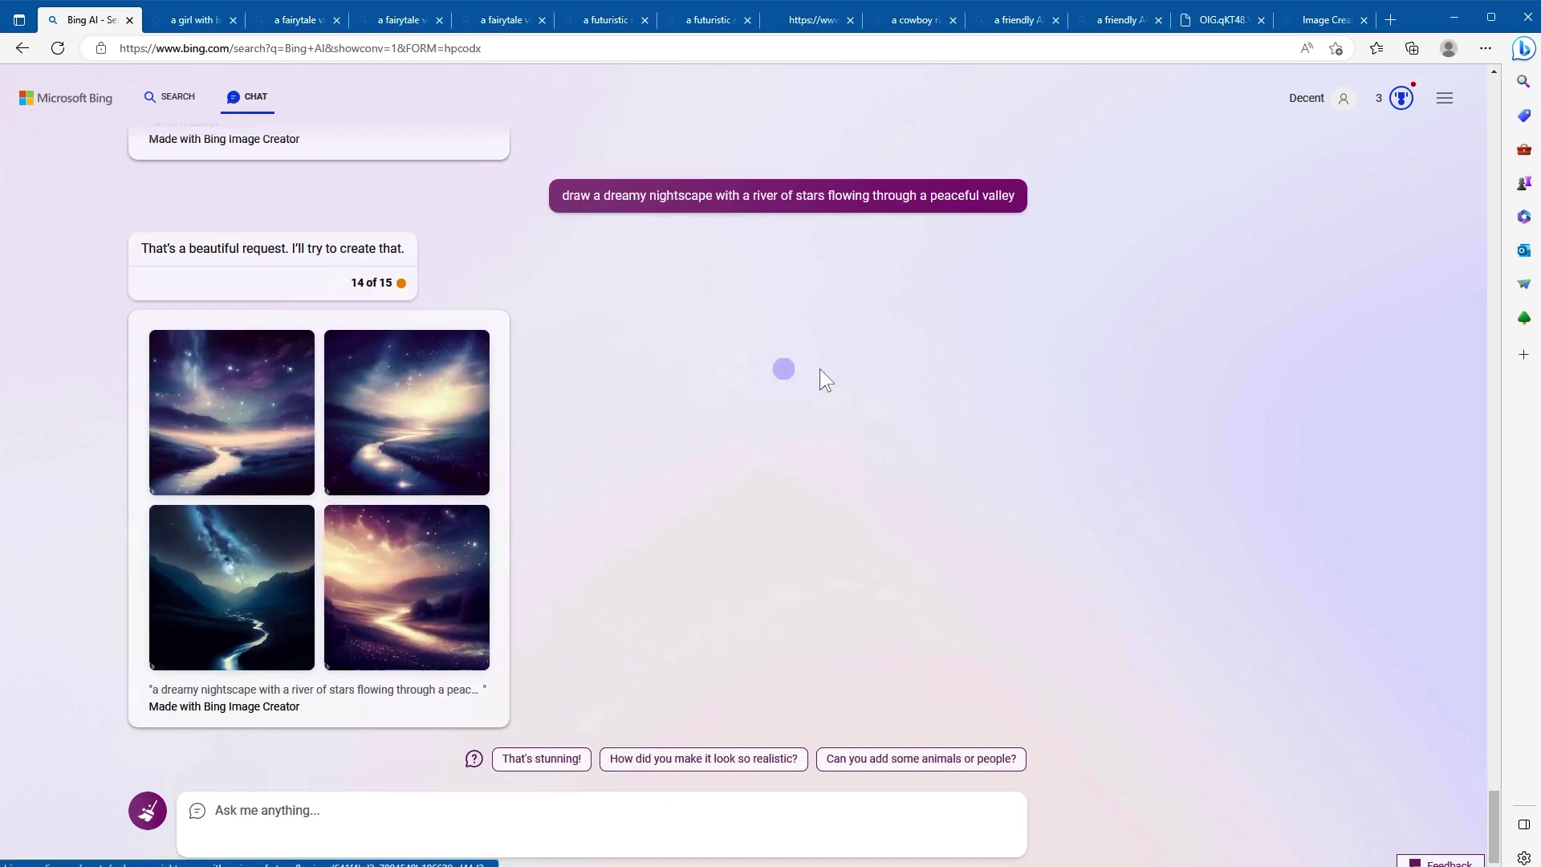
{"action": "left_click", "coordinate": [796, 16]}
{"action": "left_click", "coordinate": [850, 20]}
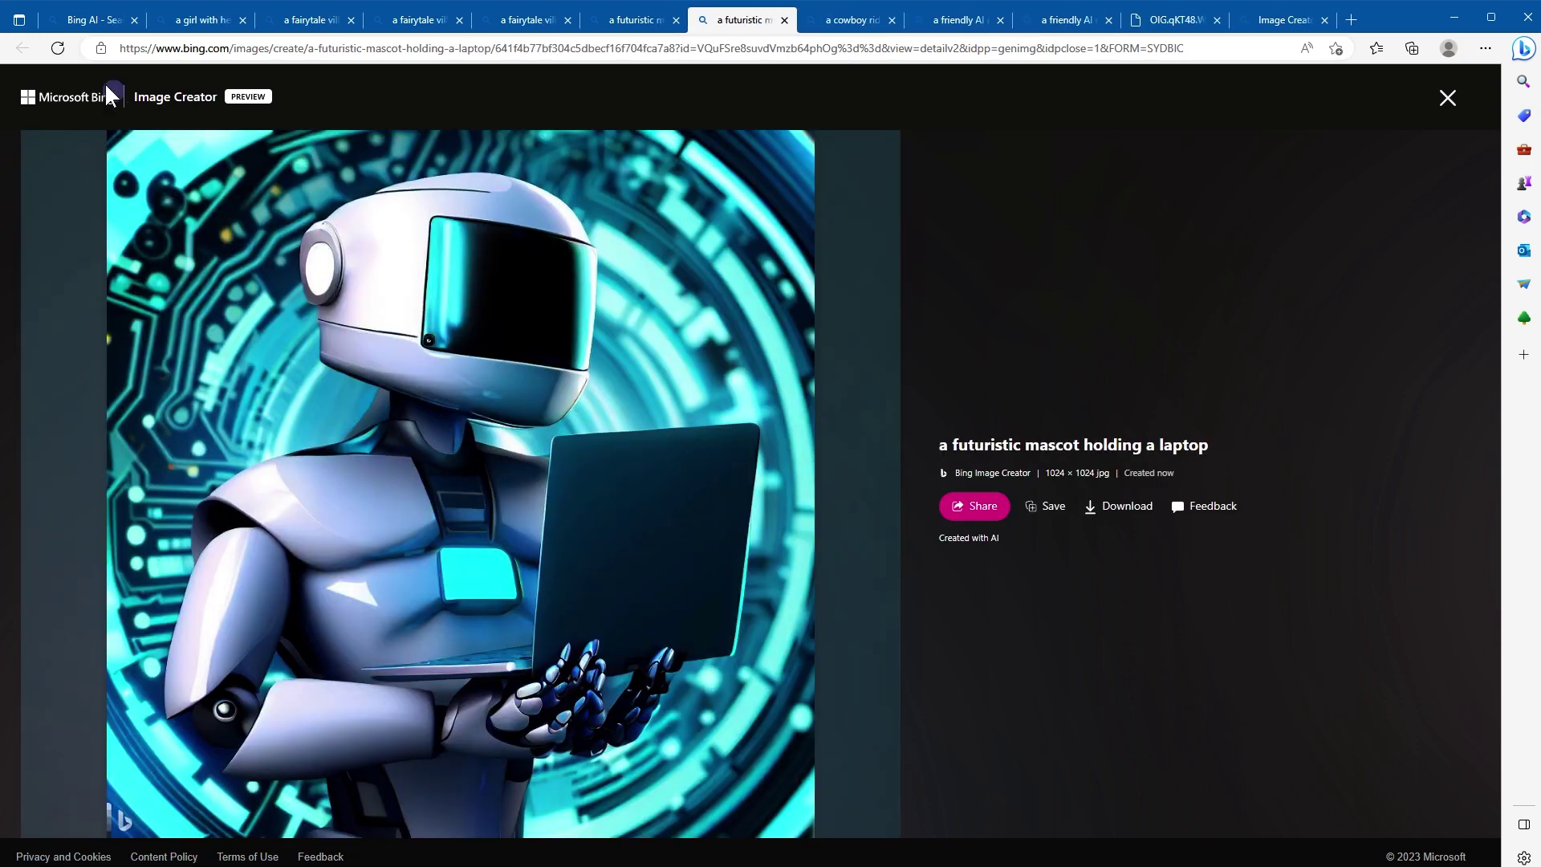
{"action": "left_click", "coordinate": [90, 33]}
Step: Ask Bing to draw the pasted vibrant underwater city lit by bioluminescent plants prompt
{"action": "left_click", "coordinate": [882, 798]}
{"action": "type", "text": "dr"}
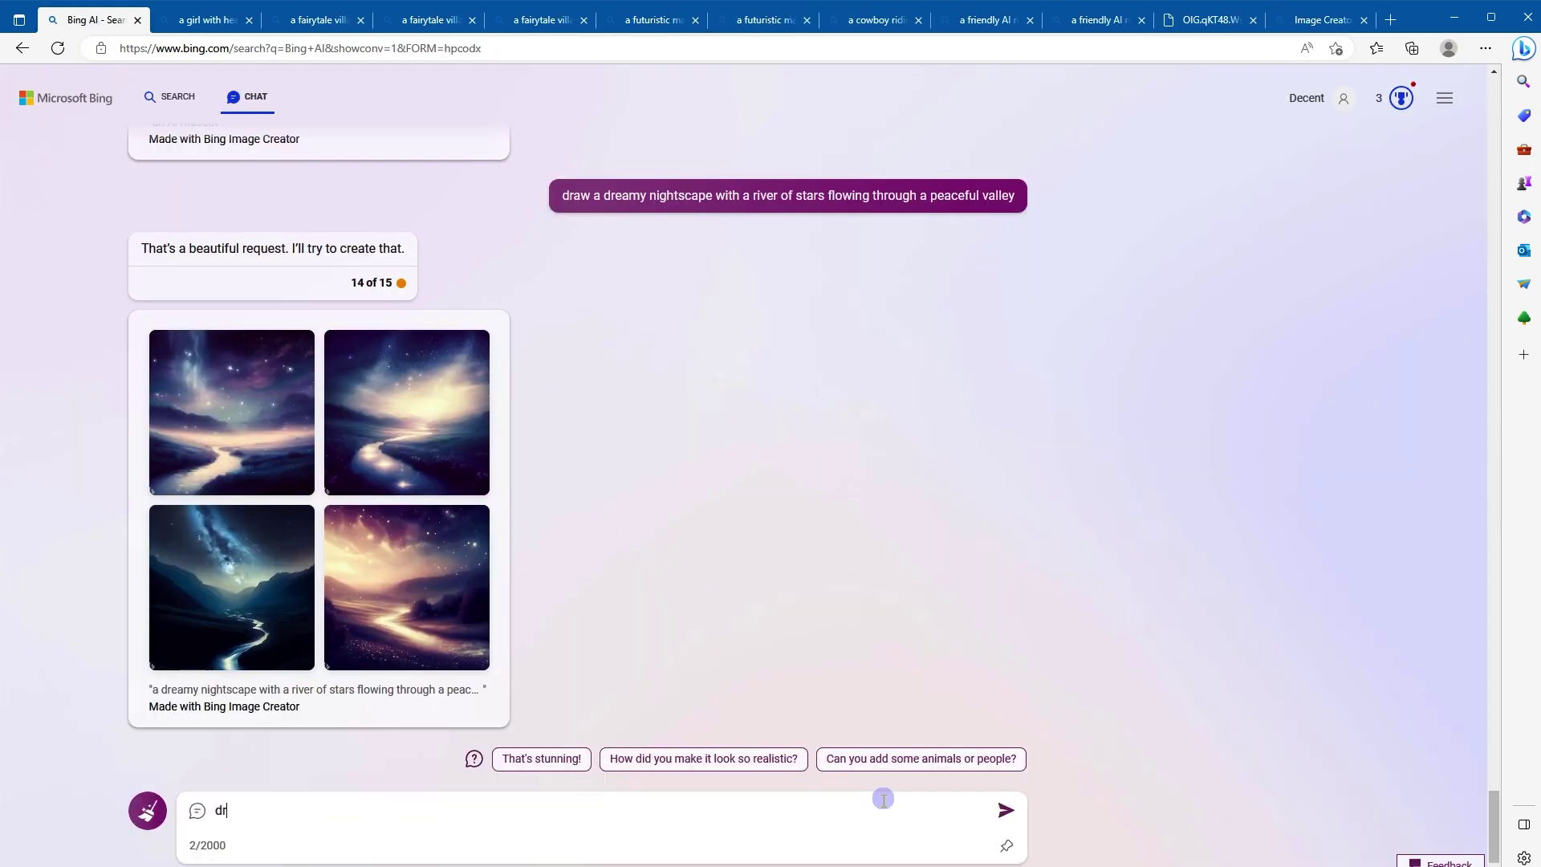
{"action": "type", "text": "aw"}
{"action": "type", "text": "A vibrant underwater city inhabited by aquatic creatures and illuminated by bioluminescent plants."}
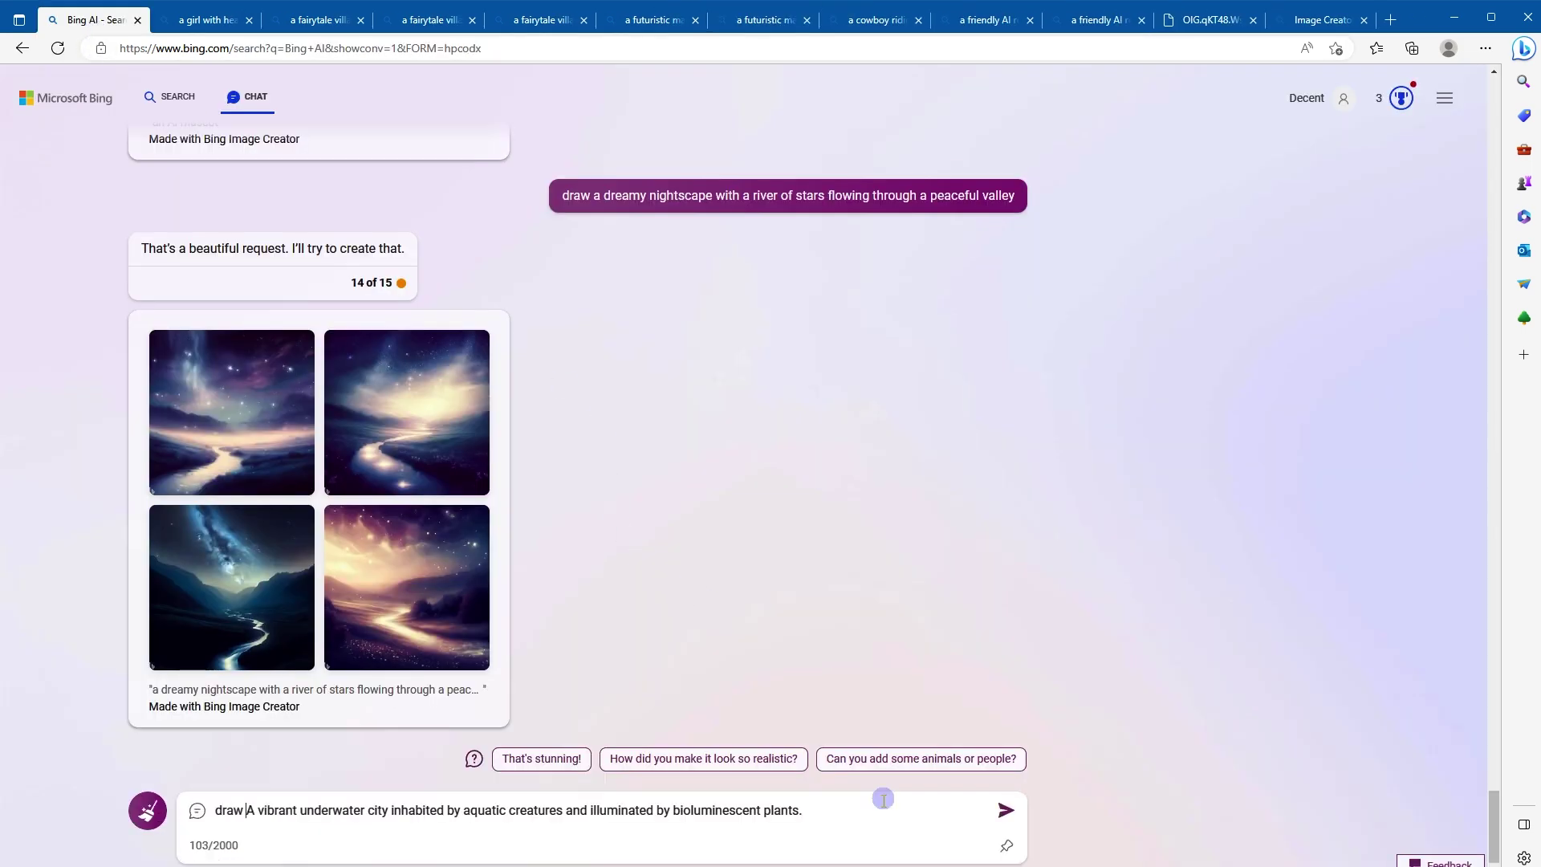
{"action": "key", "text": "BackSpace"}
{"action": "type", "text": "a"}
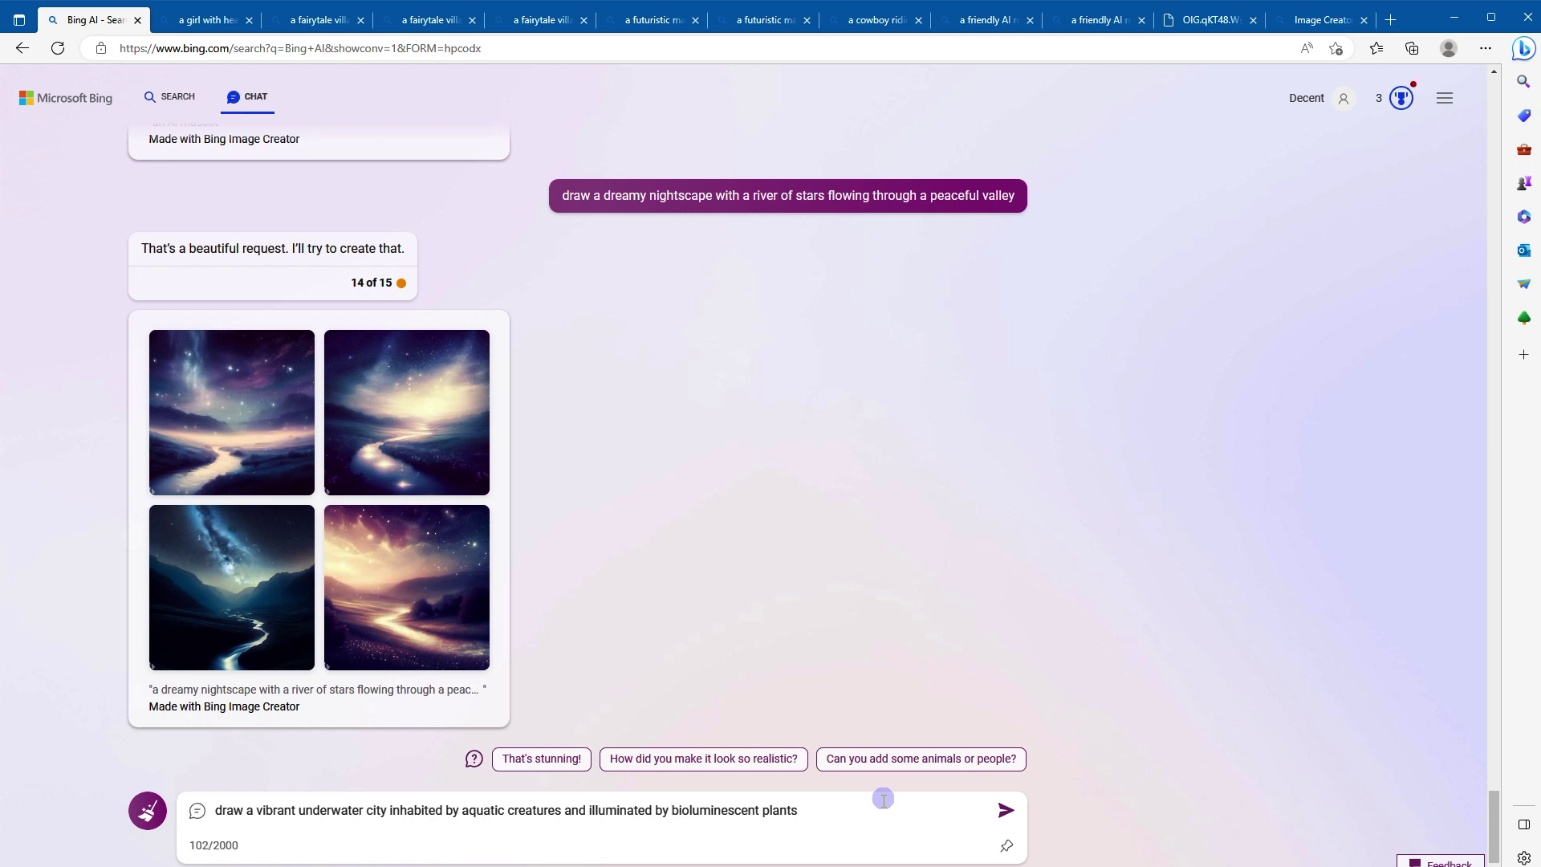
{"action": "key", "text": "Return"}
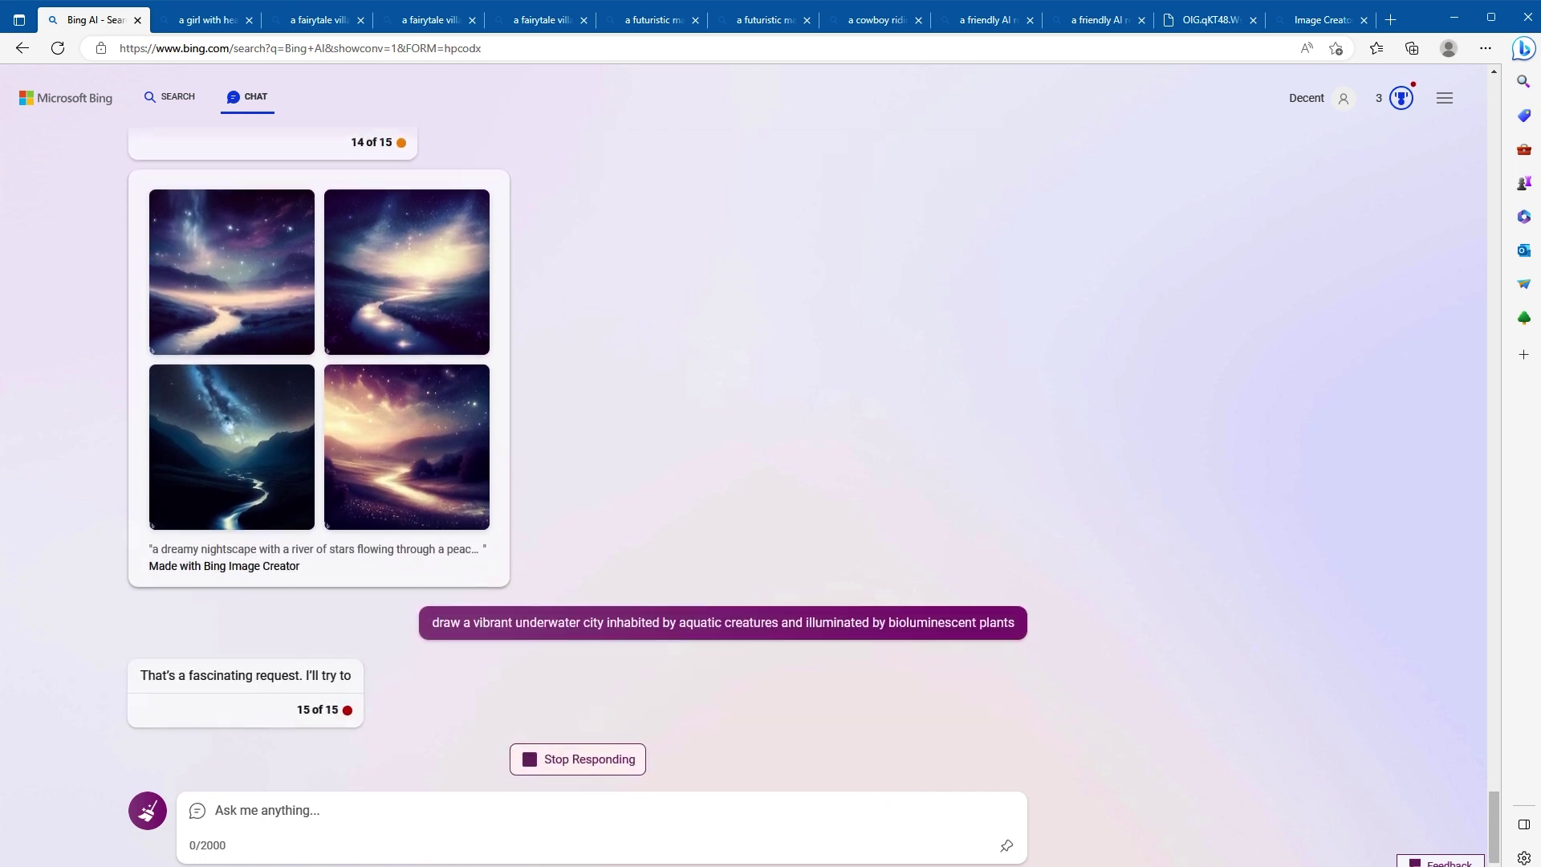
Step: View two underwater city images full-size in new tabs, closing each afterward
{"action": "middle_click", "coordinate": [402, 540]}
{"action": "left_click", "coordinate": [810, 20]}
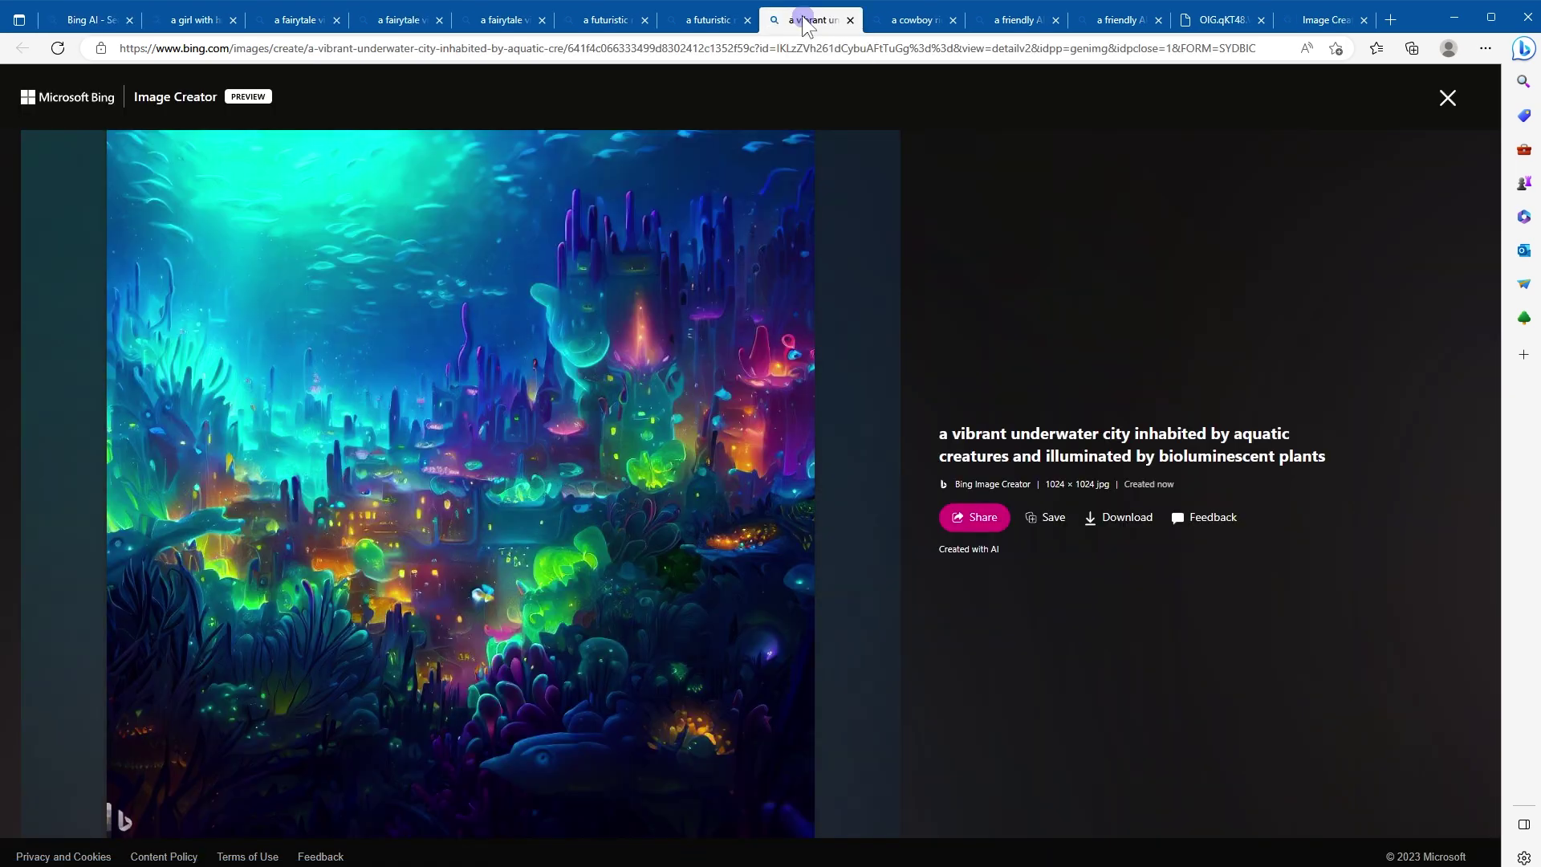
{"action": "left_click", "coordinate": [850, 20]}
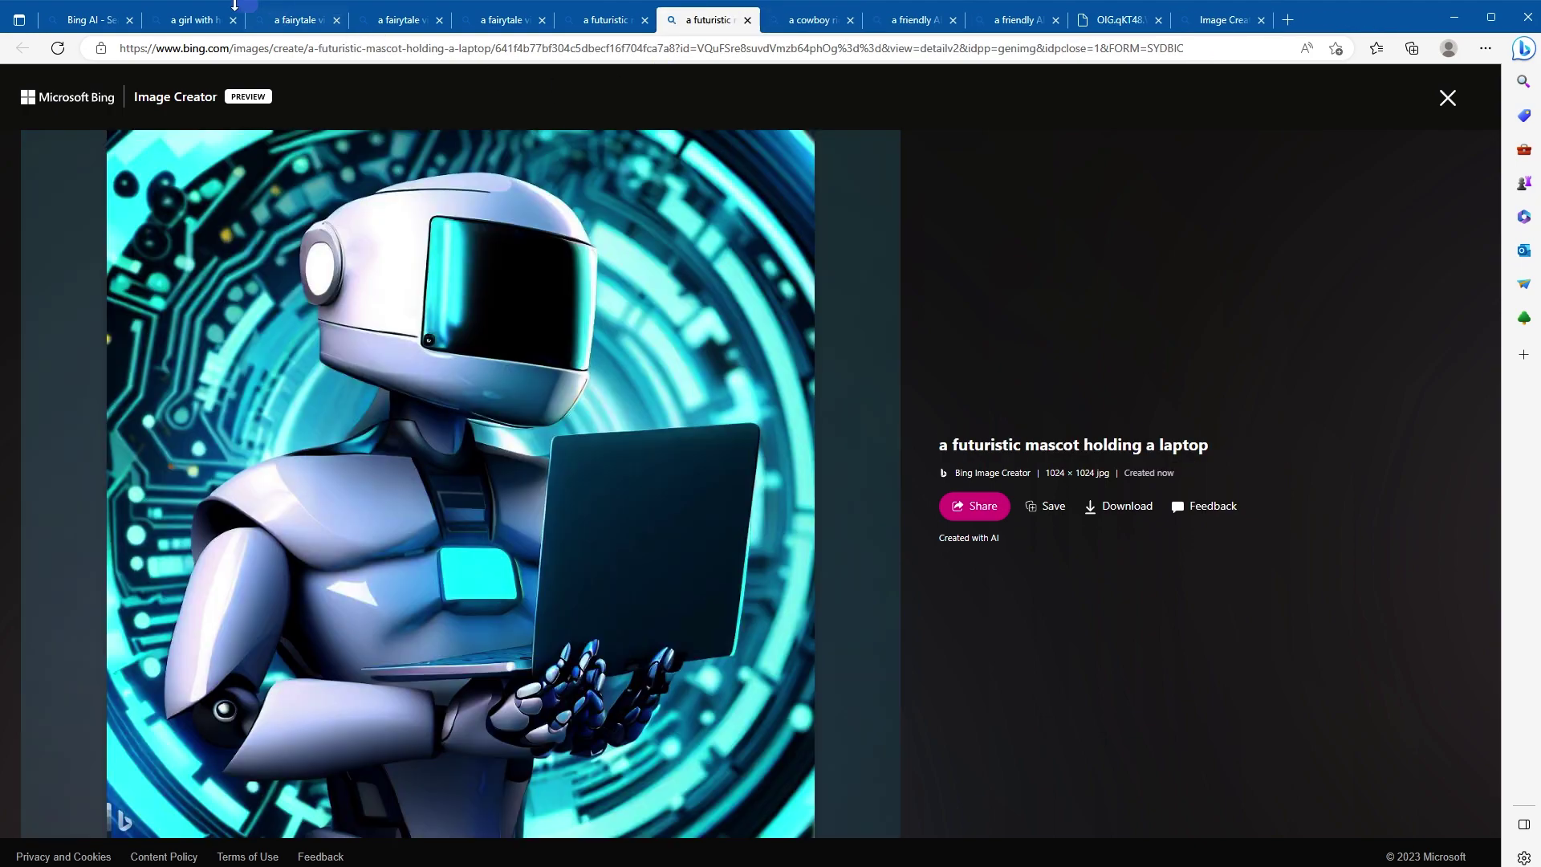
{"action": "left_click", "coordinate": [99, 19]}
{"action": "middle_click", "coordinate": [253, 347]}
{"action": "left_click", "coordinate": [806, 23]}
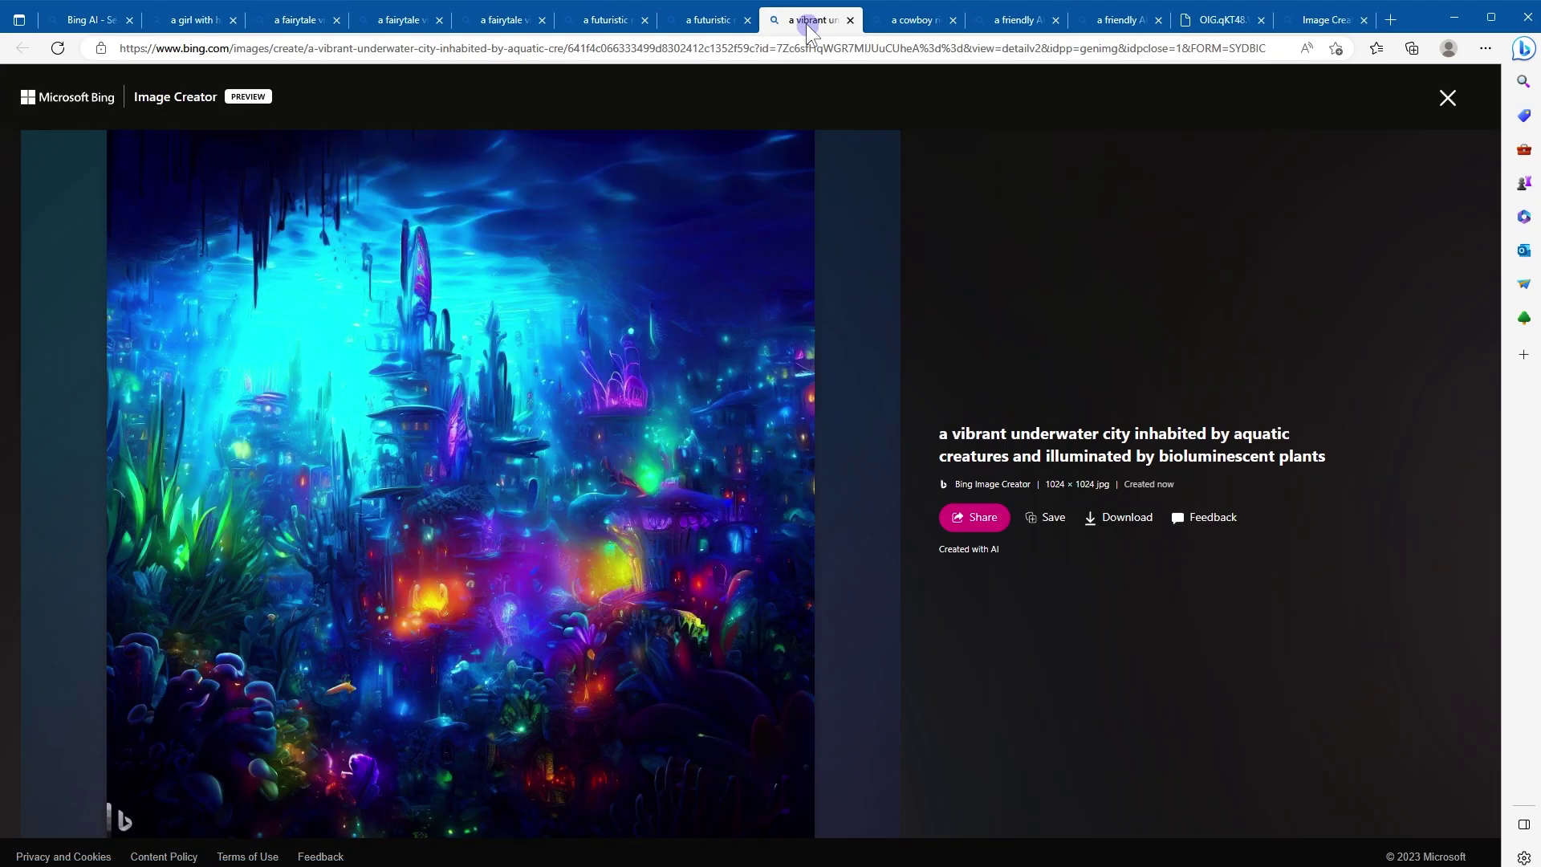
{"action": "left_click", "coordinate": [849, 20]}
Step: Switch back to the Bing AI chat tab
{"action": "left_click", "coordinate": [99, 19]}
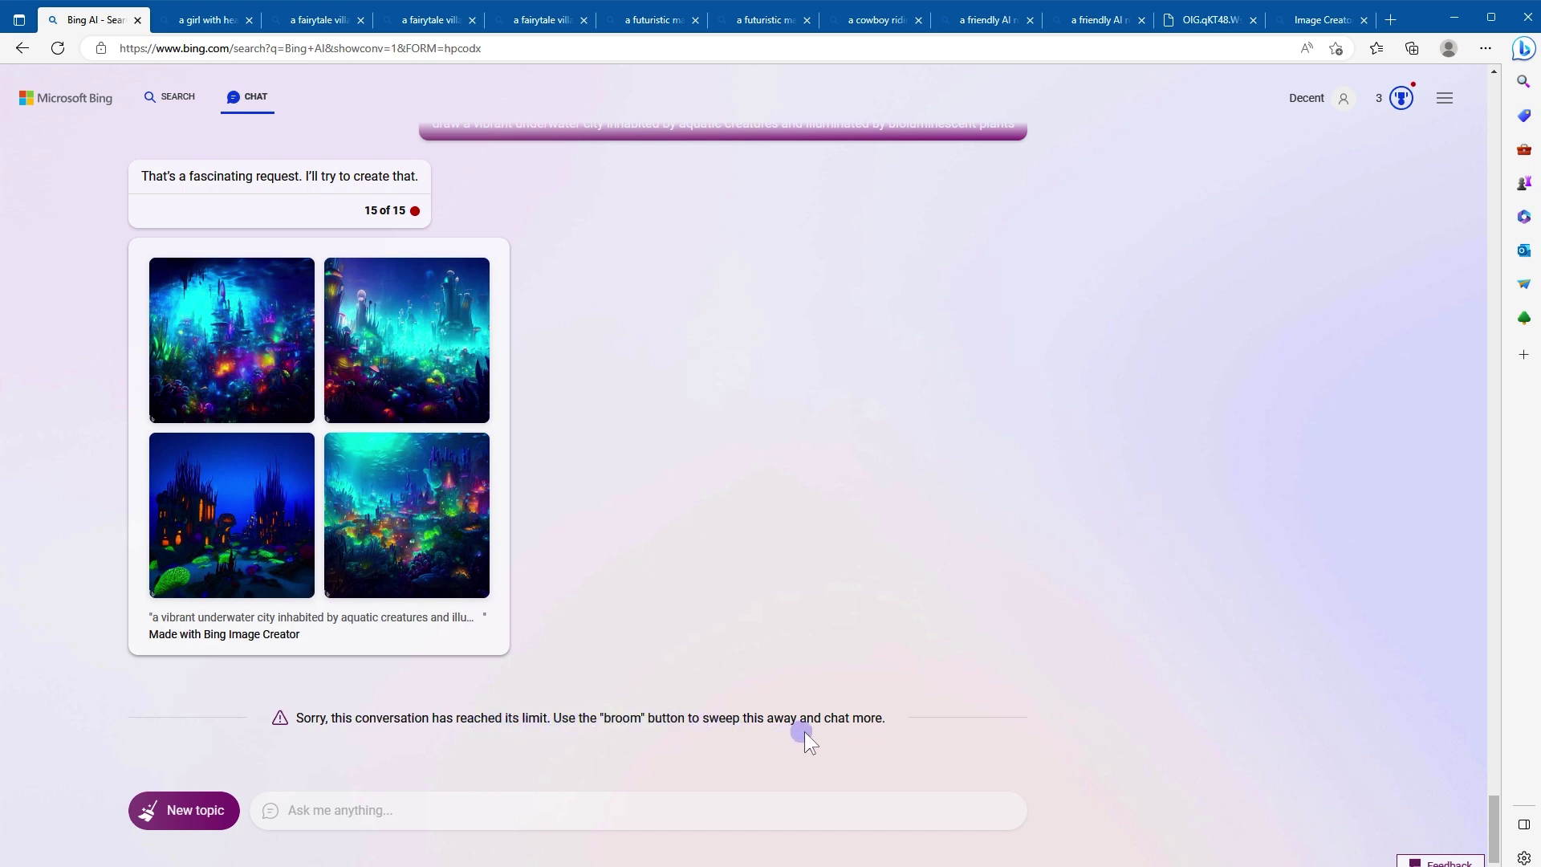
Step: Start a new topic and send 'draw a happy and cute mascot on the moon'
{"action": "left_click", "coordinate": [195, 816]}
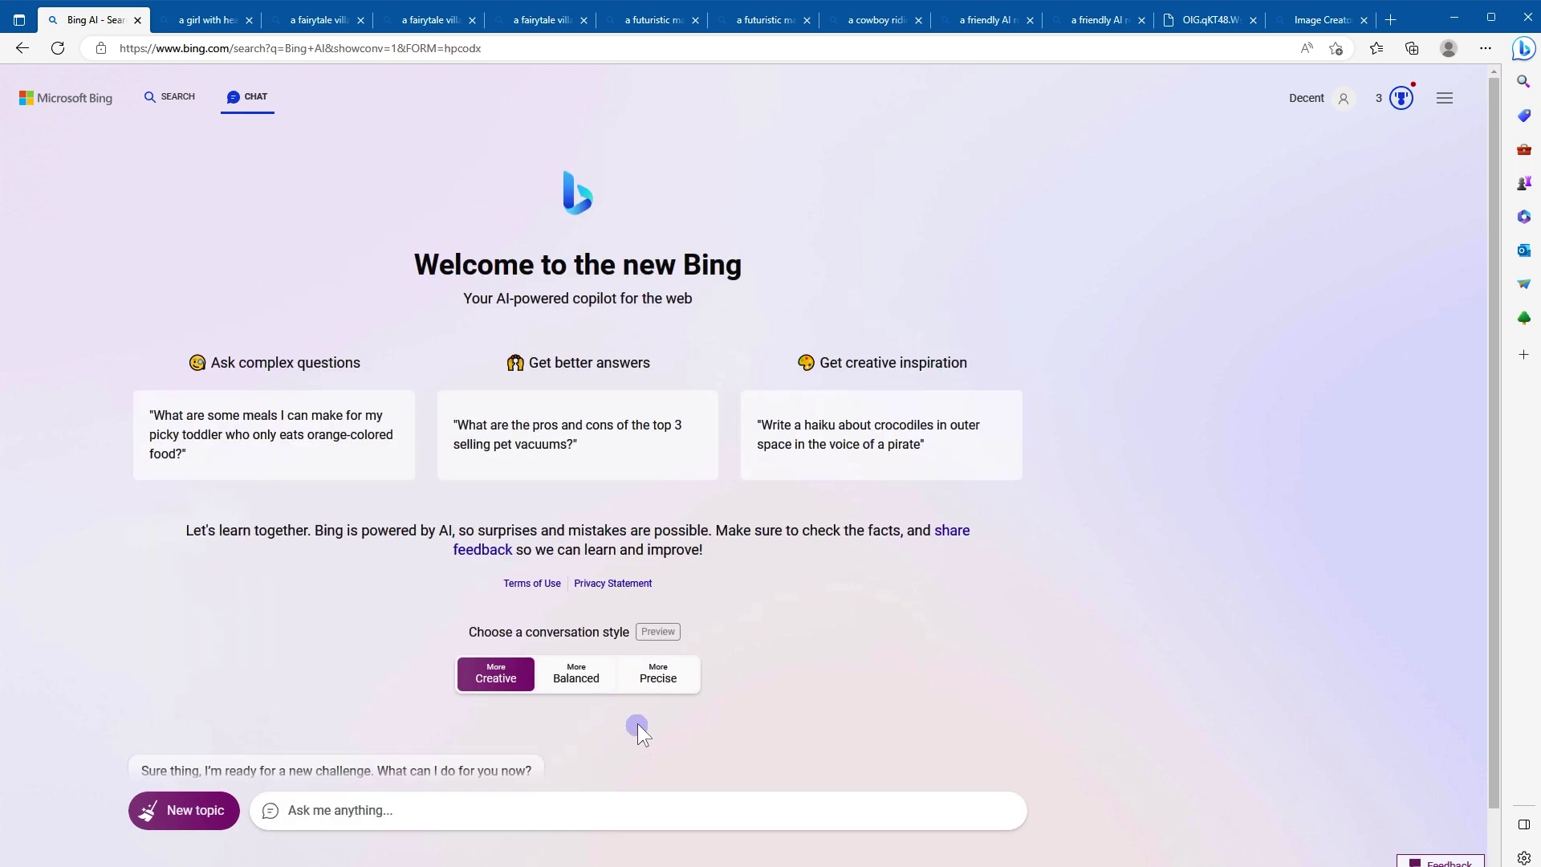
{"action": "left_click", "coordinate": [527, 820]}
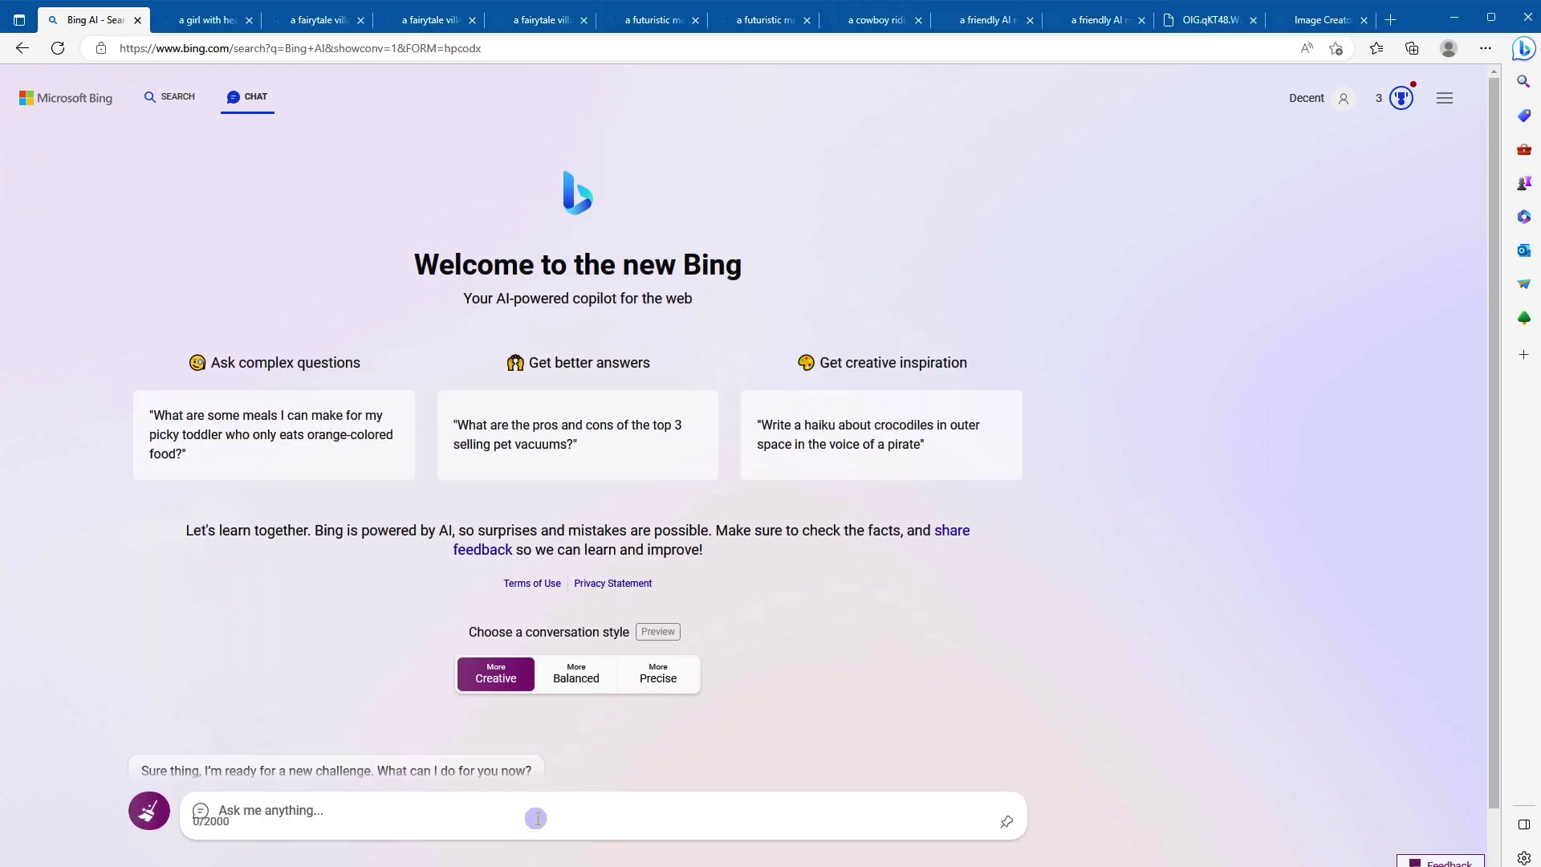
{"action": "type", "text": "draw "}
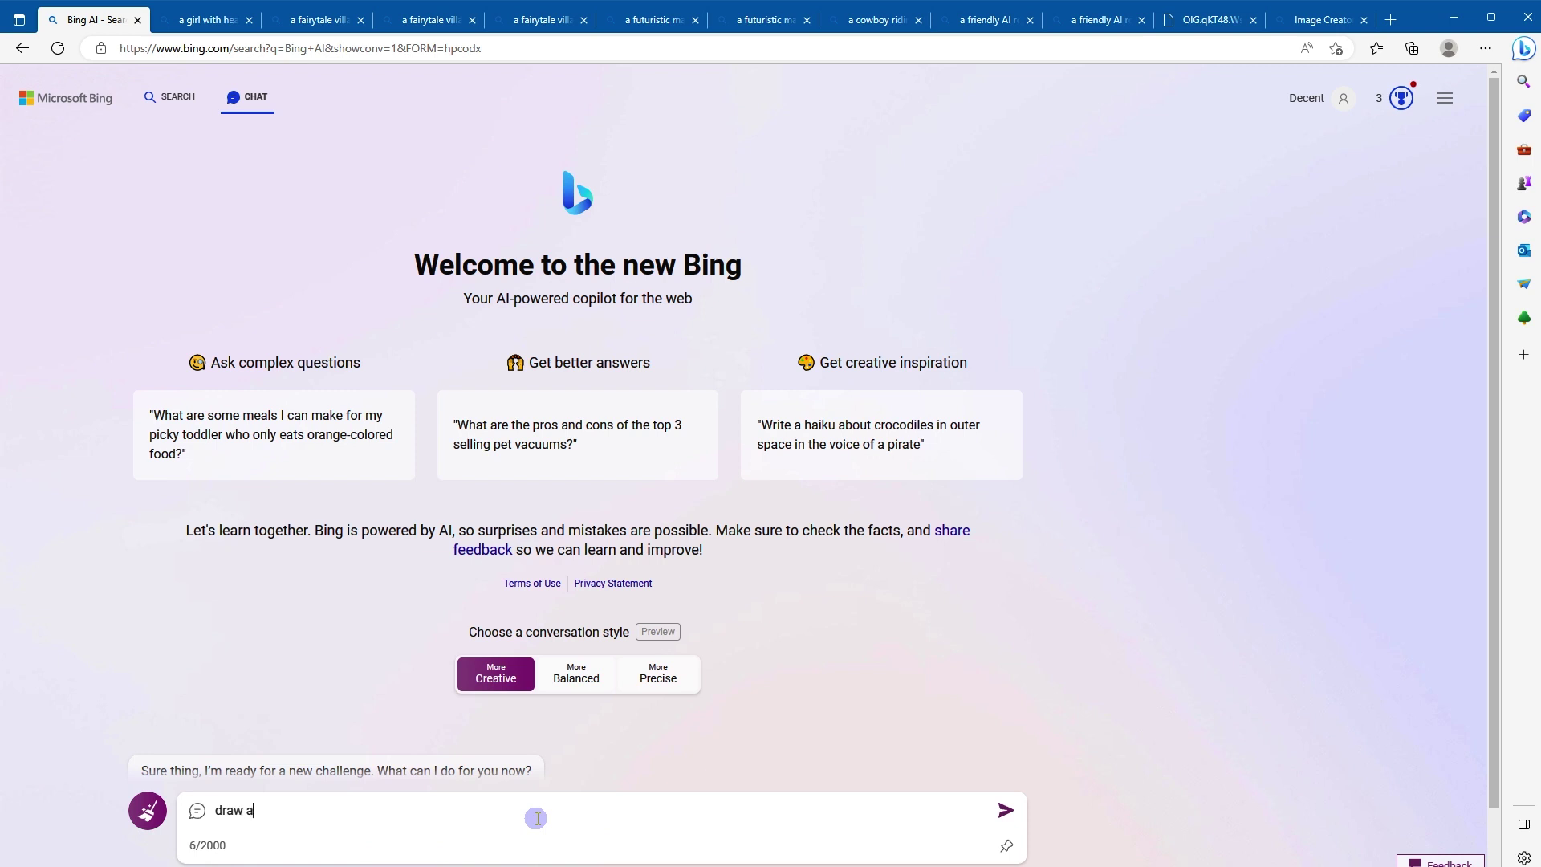
{"action": "type", "text": "a happy "}
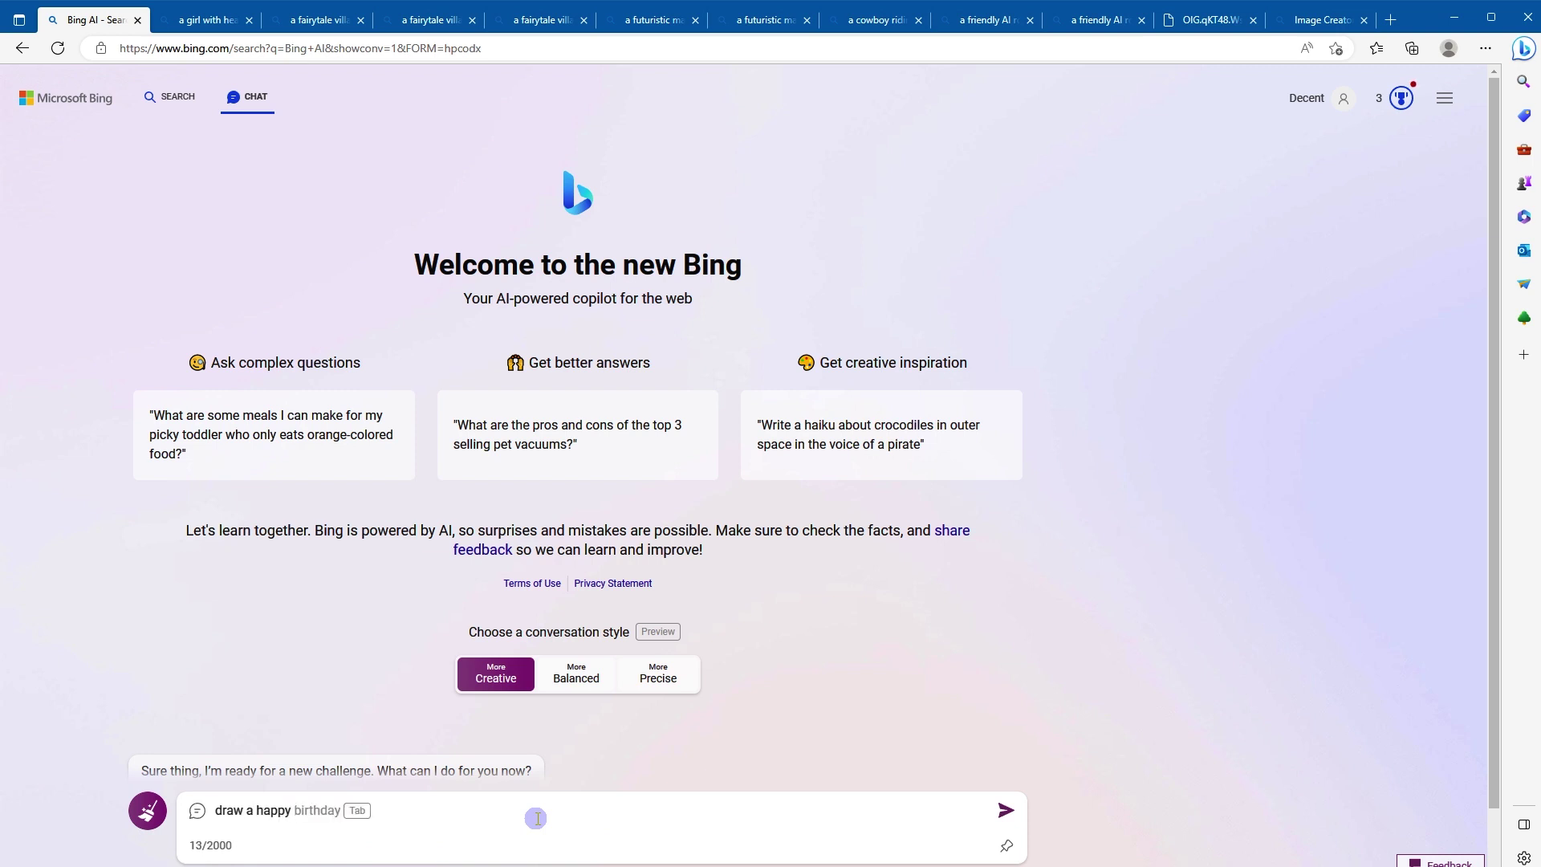
{"action": "type", "text": "and cute masco"}
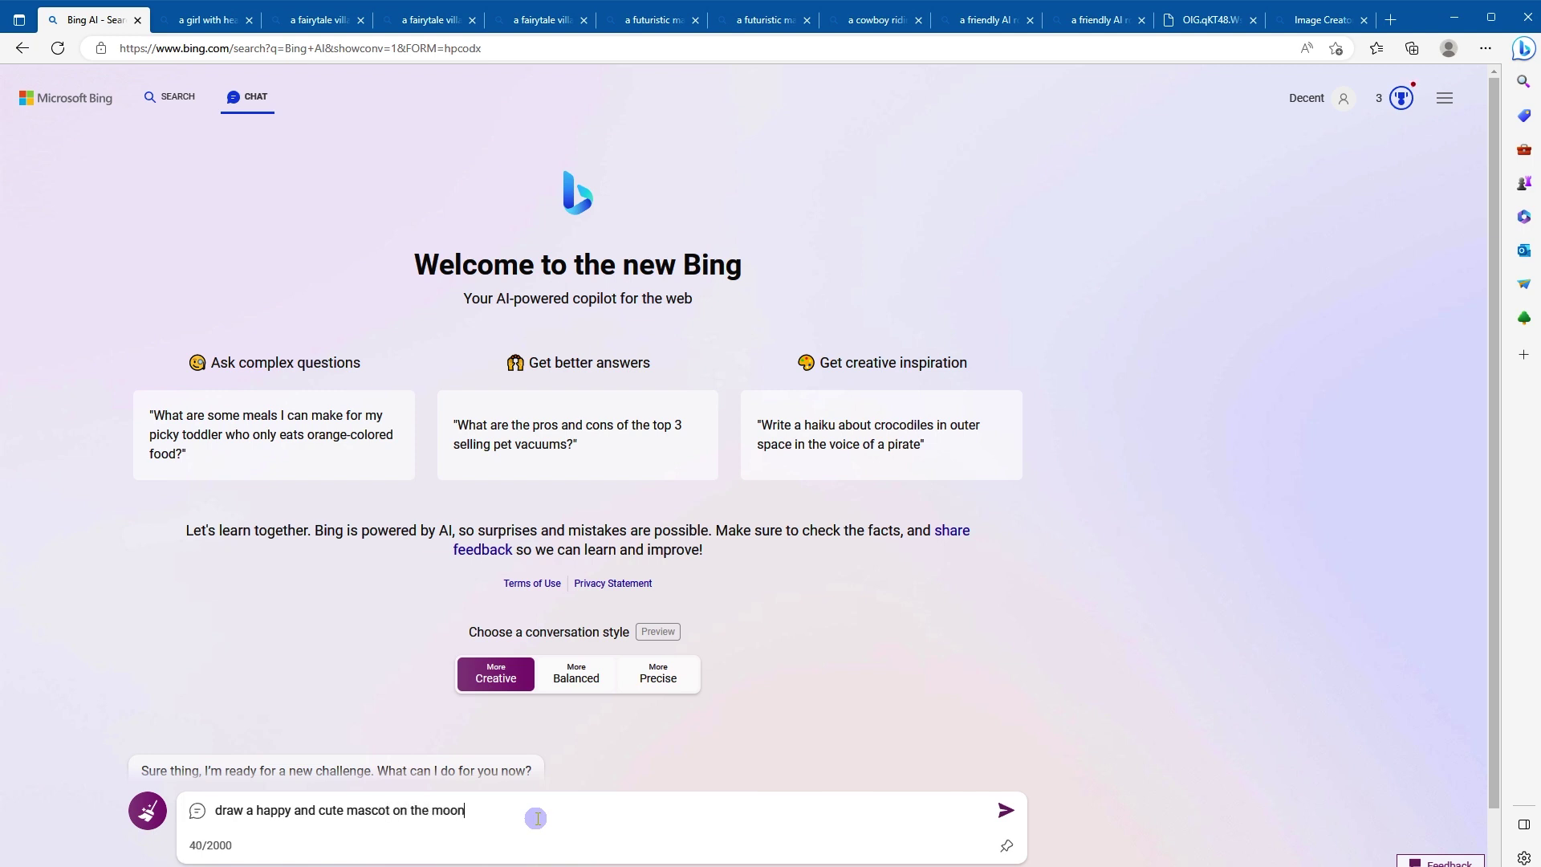
{"action": "type", "text": "t on the moon"}
{"action": "key", "text": "Return"}
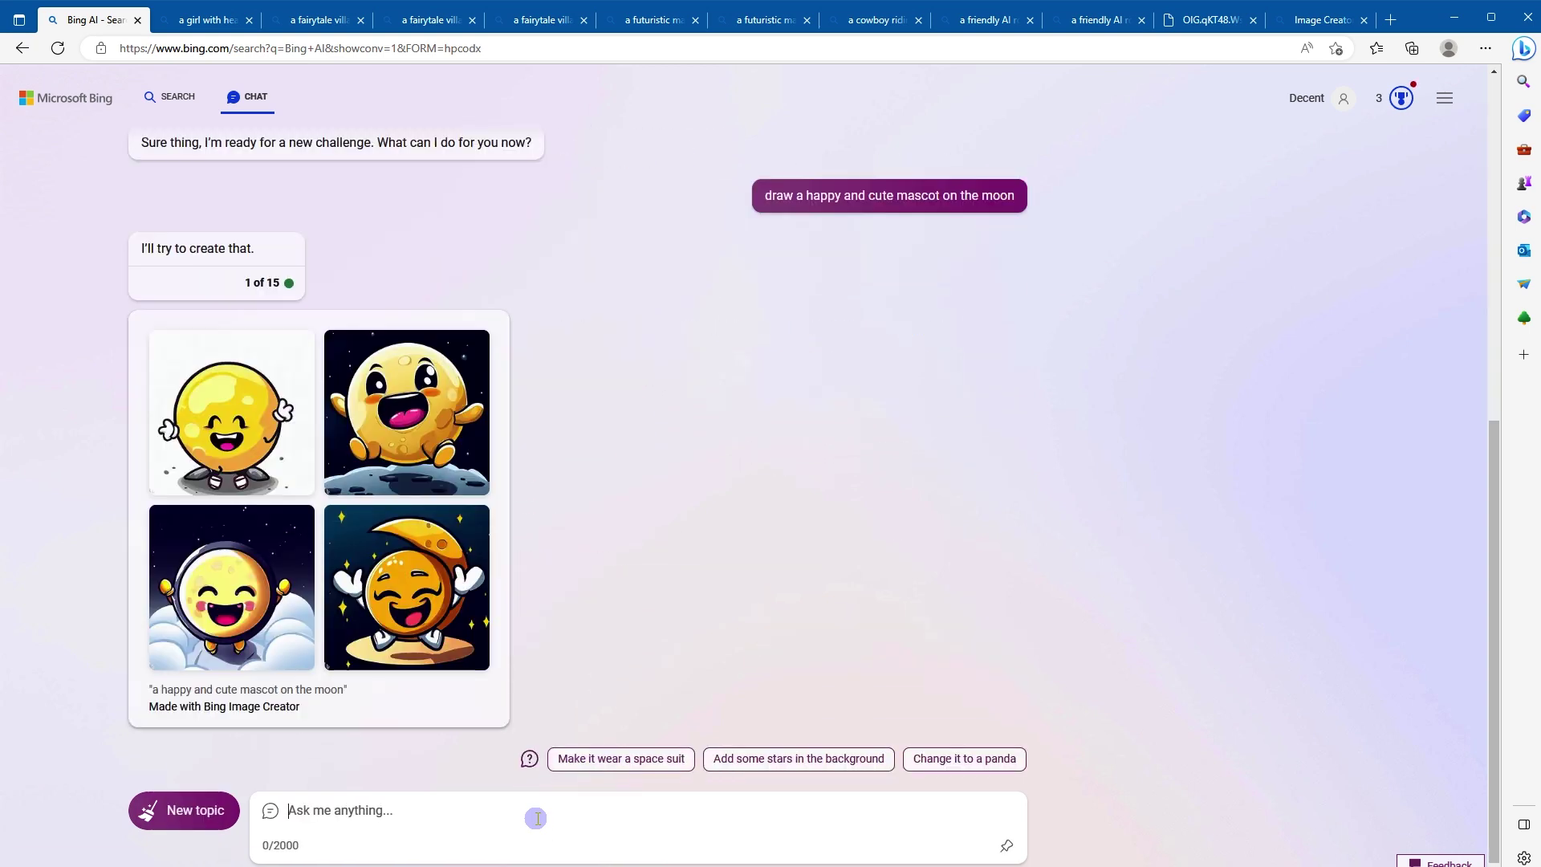
{"action": "scroll", "coordinate": [836, 432], "scroll_direction": "up", "scroll_amount": 8}
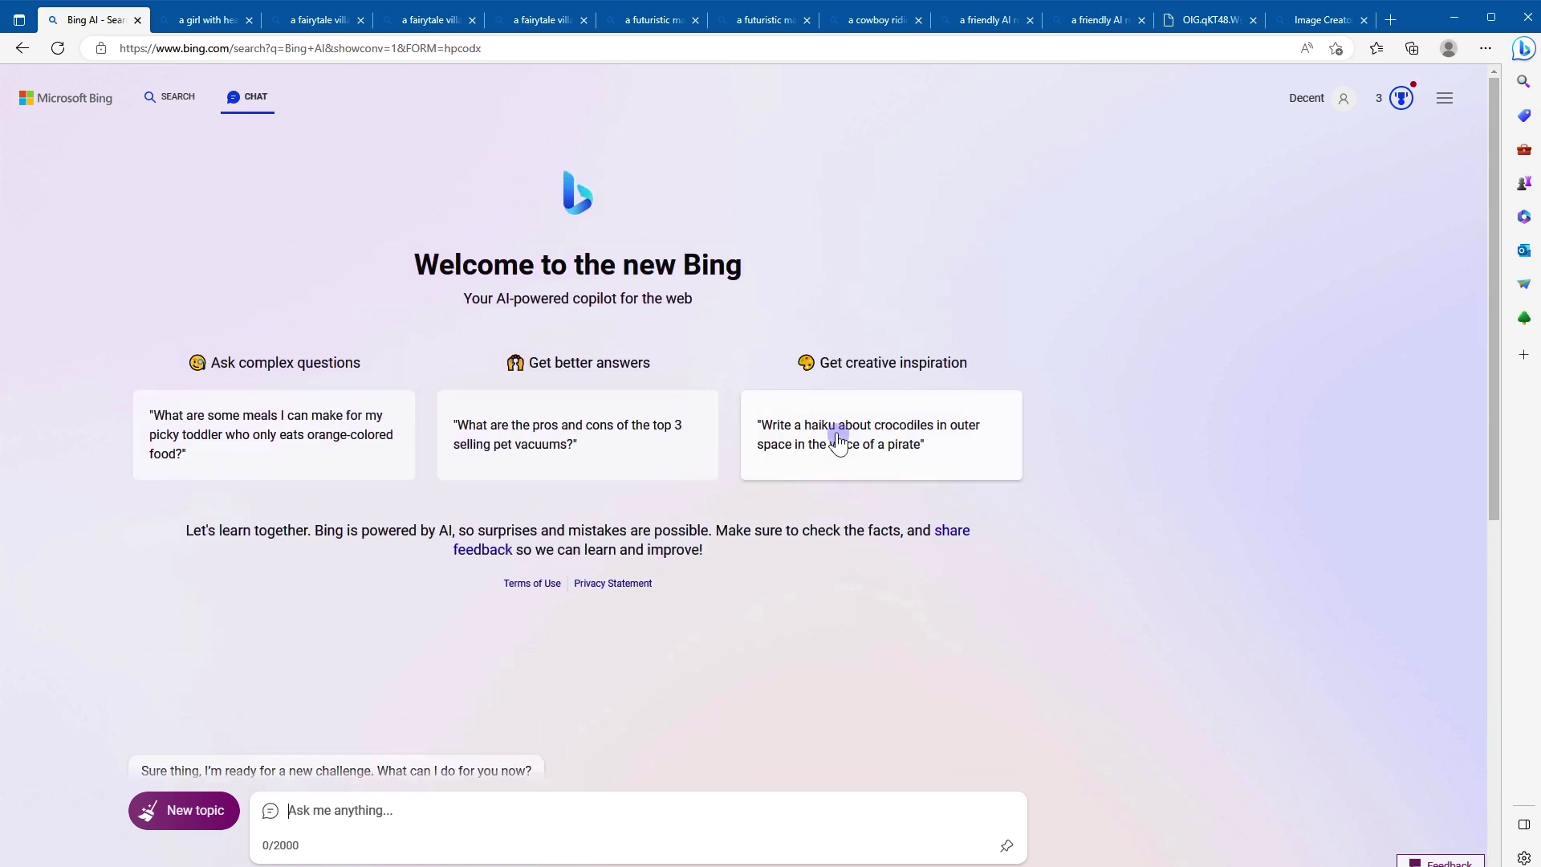
{"action": "scroll", "coordinate": [922, 593], "scroll_direction": "down", "scroll_amount": 8}
Step: Open a mascot image full size, launch Bing Image Creator in a new tab, and show my Creations
{"action": "left_click", "coordinate": [438, 433]}
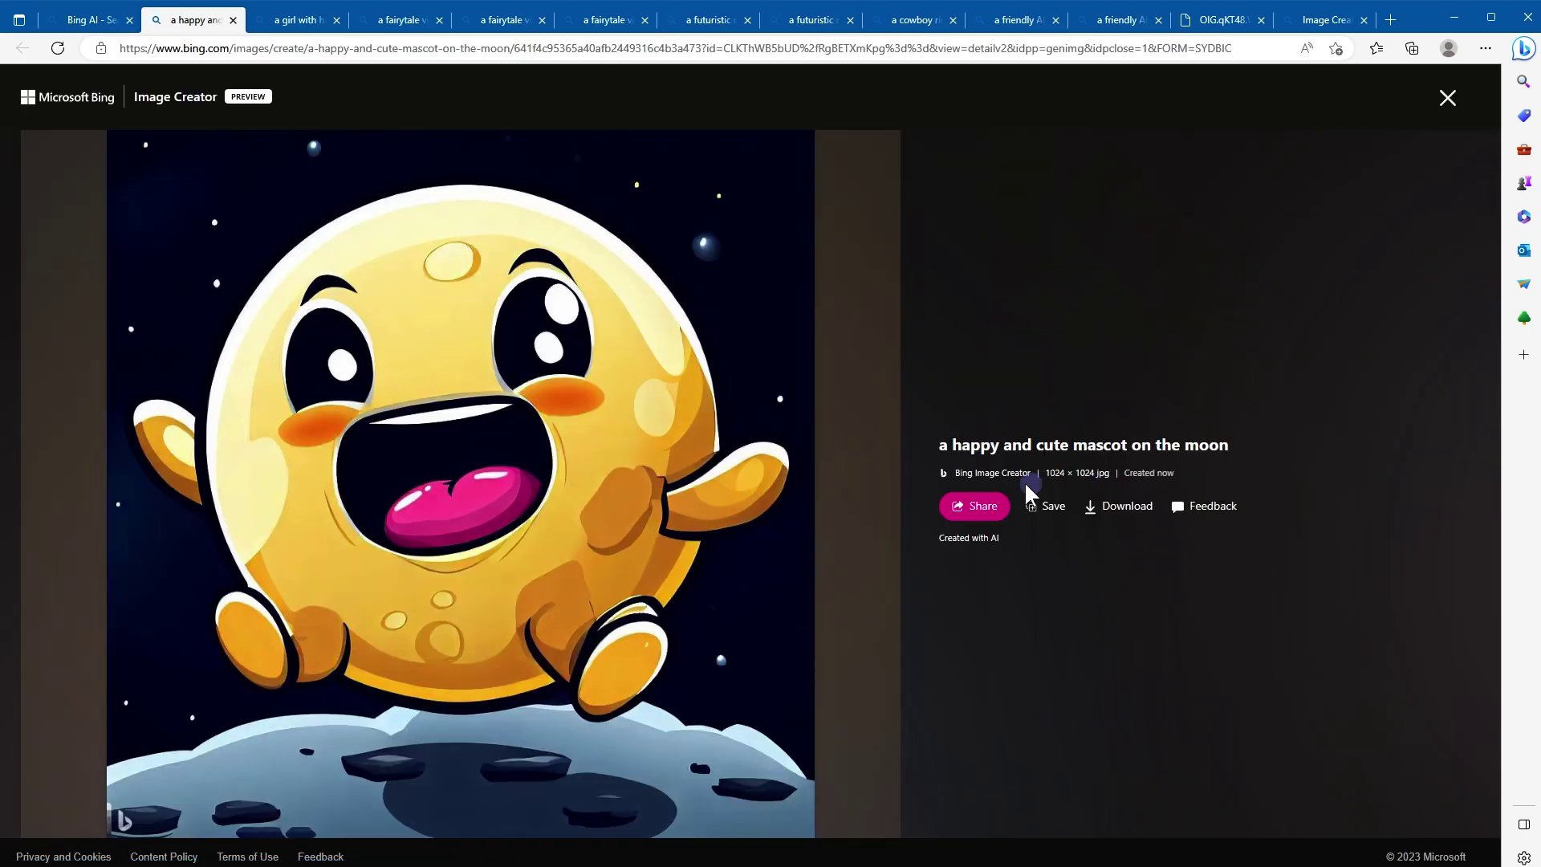
{"action": "left_click", "coordinate": [988, 474]}
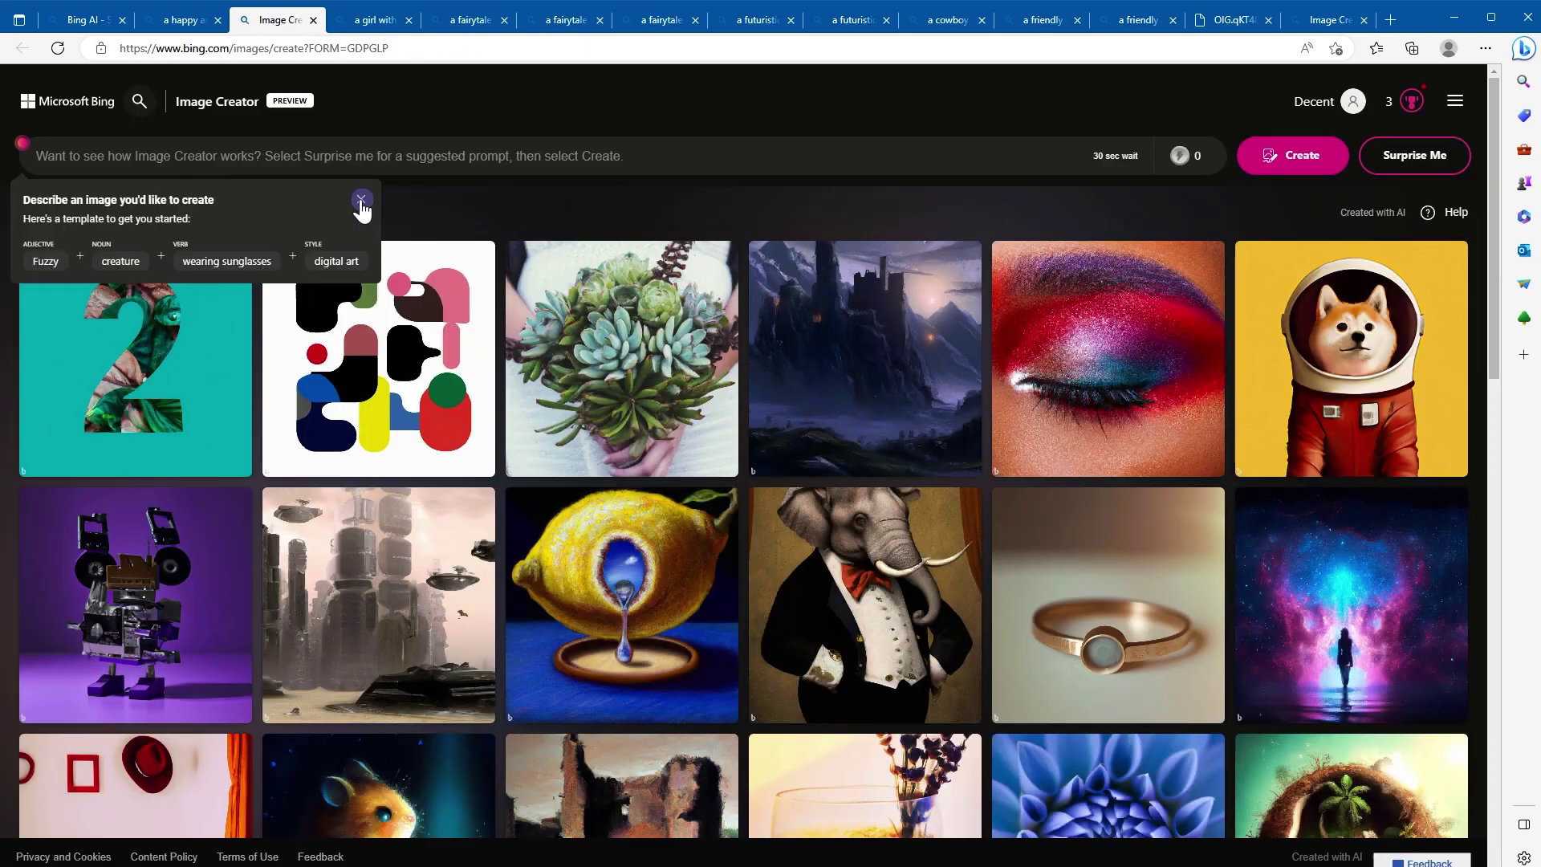
{"action": "left_click", "coordinate": [361, 203]}
{"action": "left_click", "coordinate": [142, 218]}
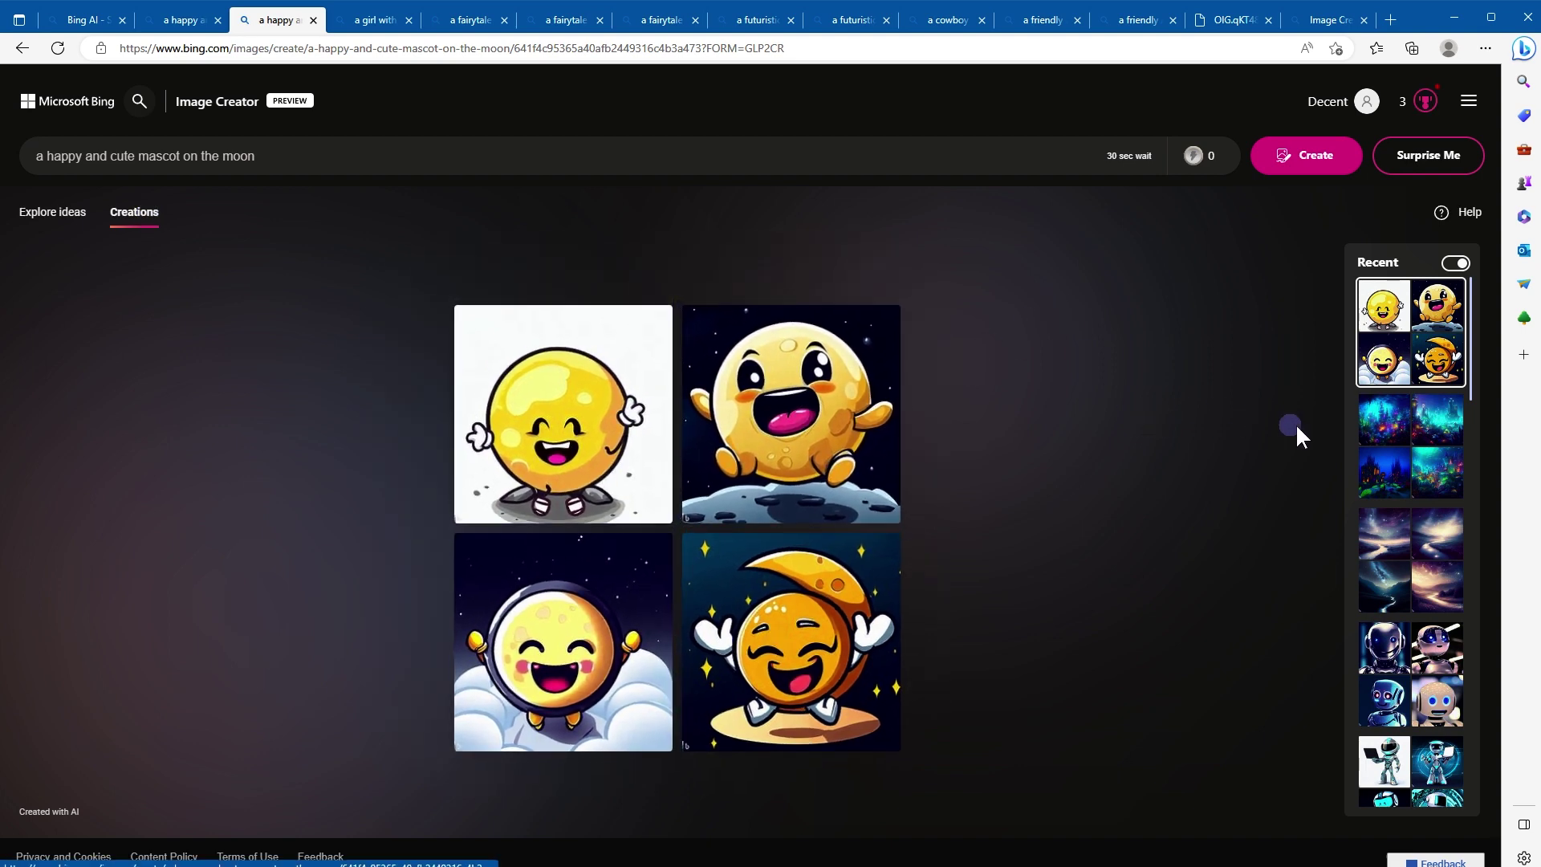
Step: Page through eight recent sets, from underwater city to safari robot, then return to Explore ideas
{"action": "left_click", "coordinate": [1378, 430]}
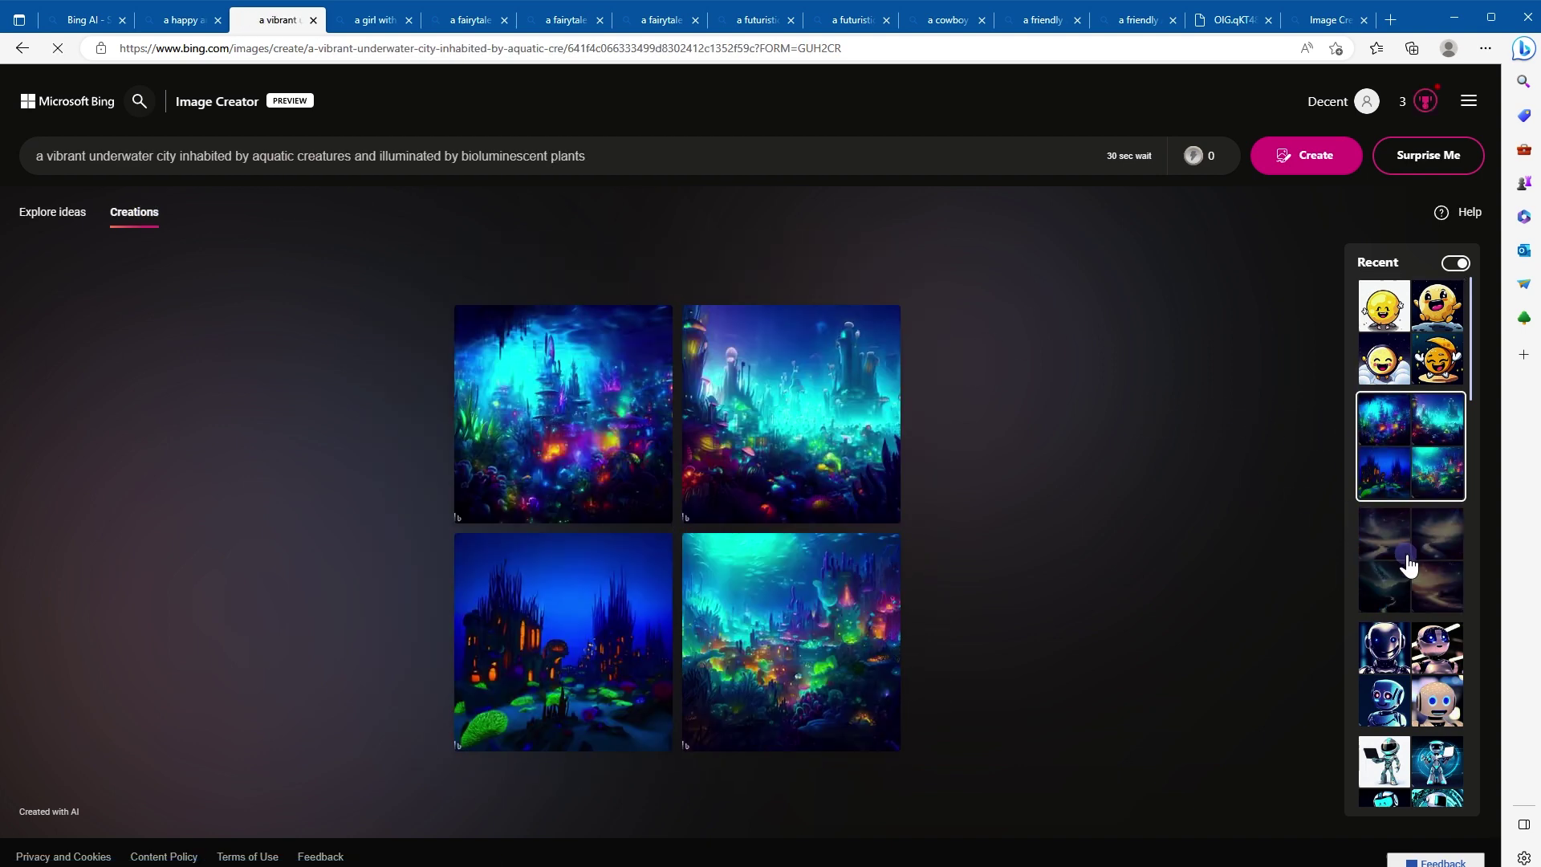
{"action": "left_click", "coordinate": [1401, 566]}
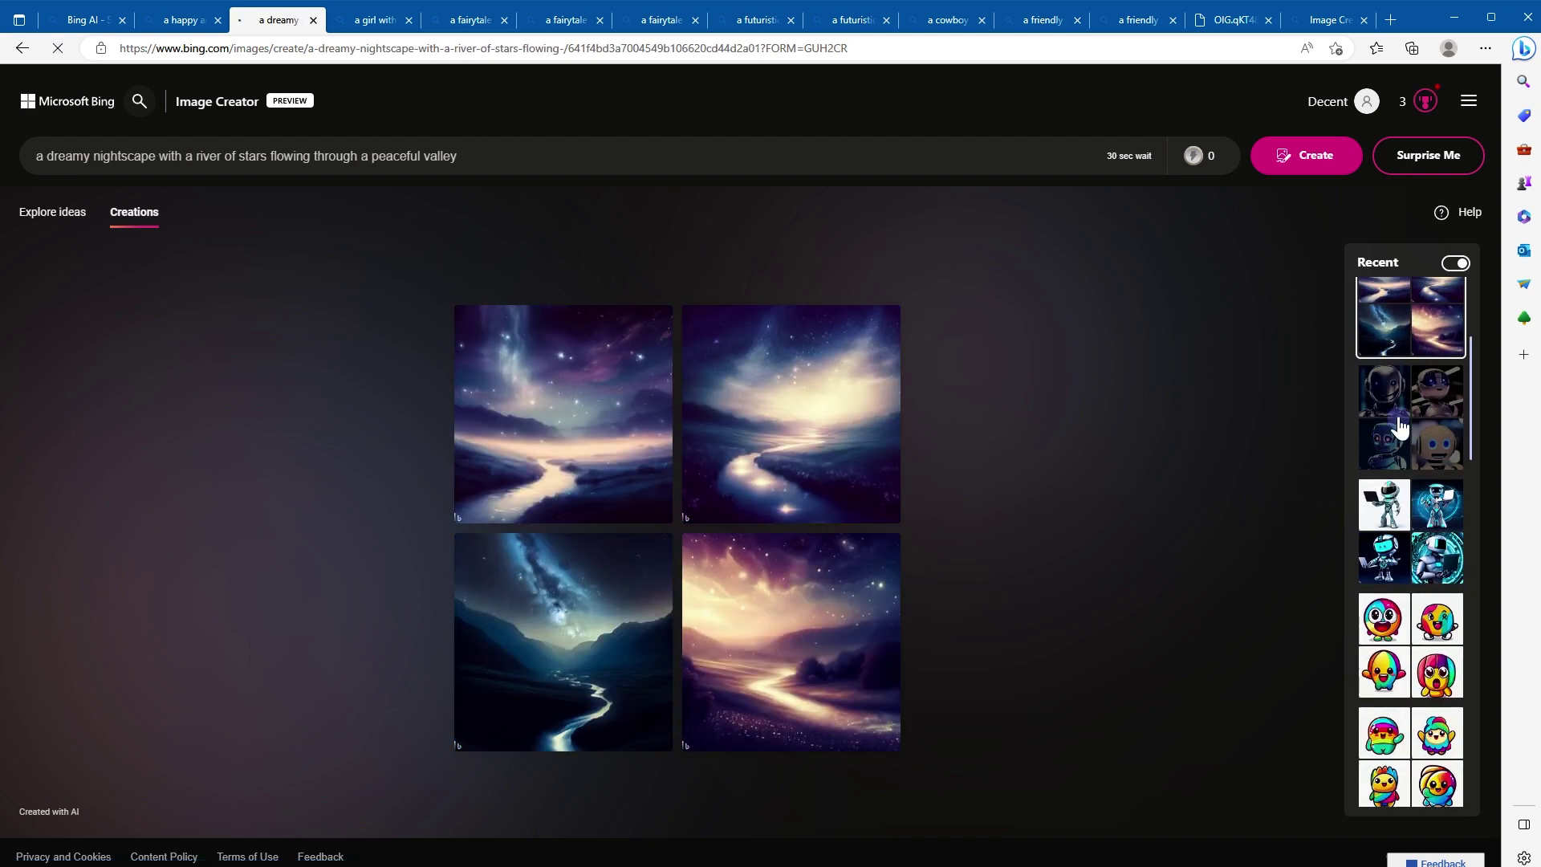
{"action": "left_click", "coordinate": [1398, 425]}
{"action": "left_click", "coordinate": [1426, 646]}
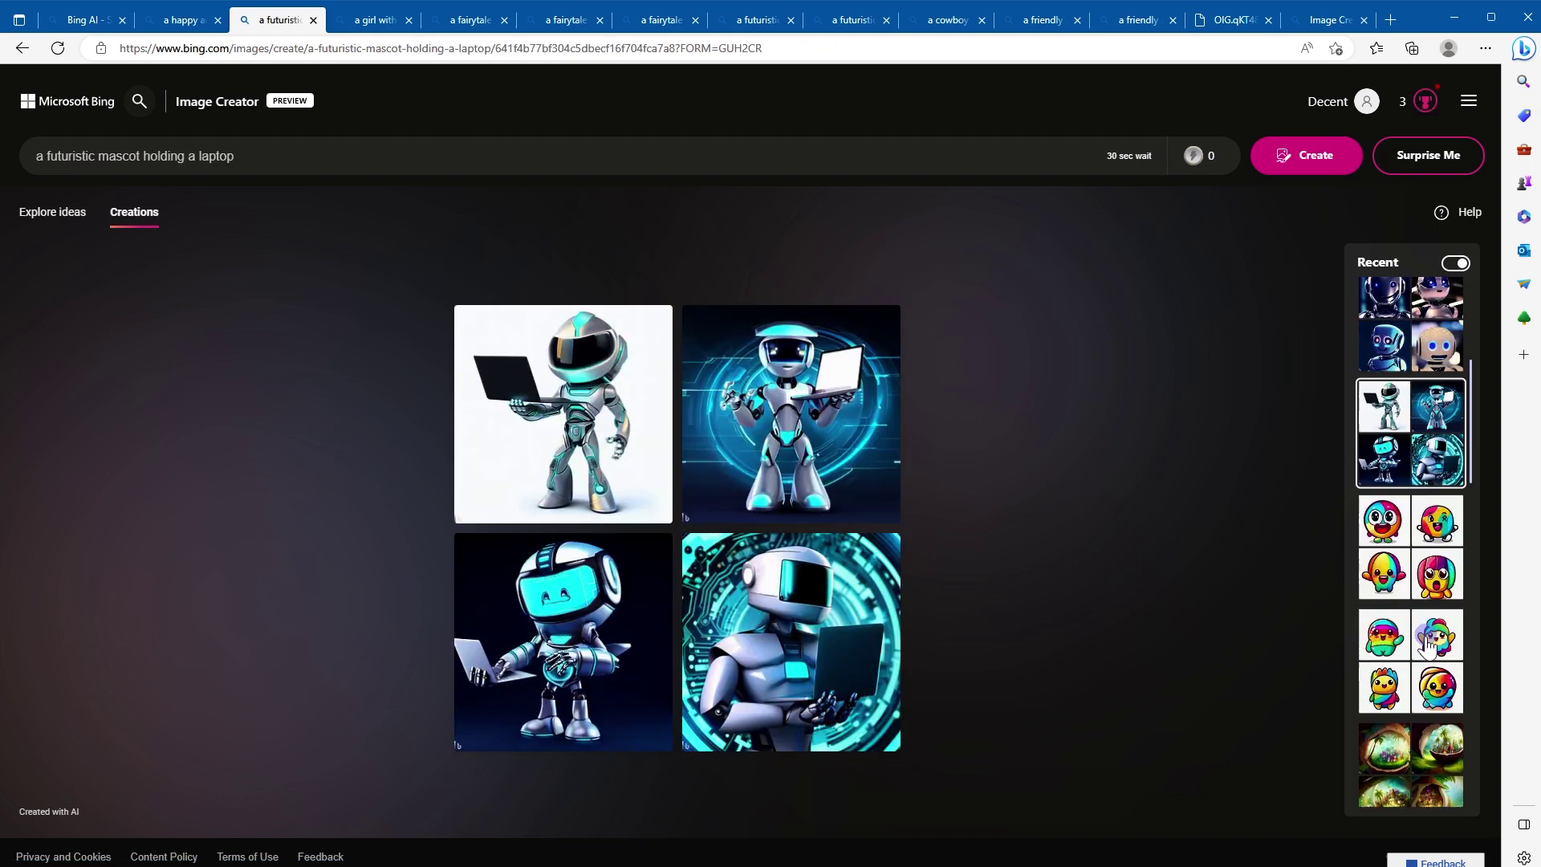
{"action": "left_click", "coordinate": [1422, 610]}
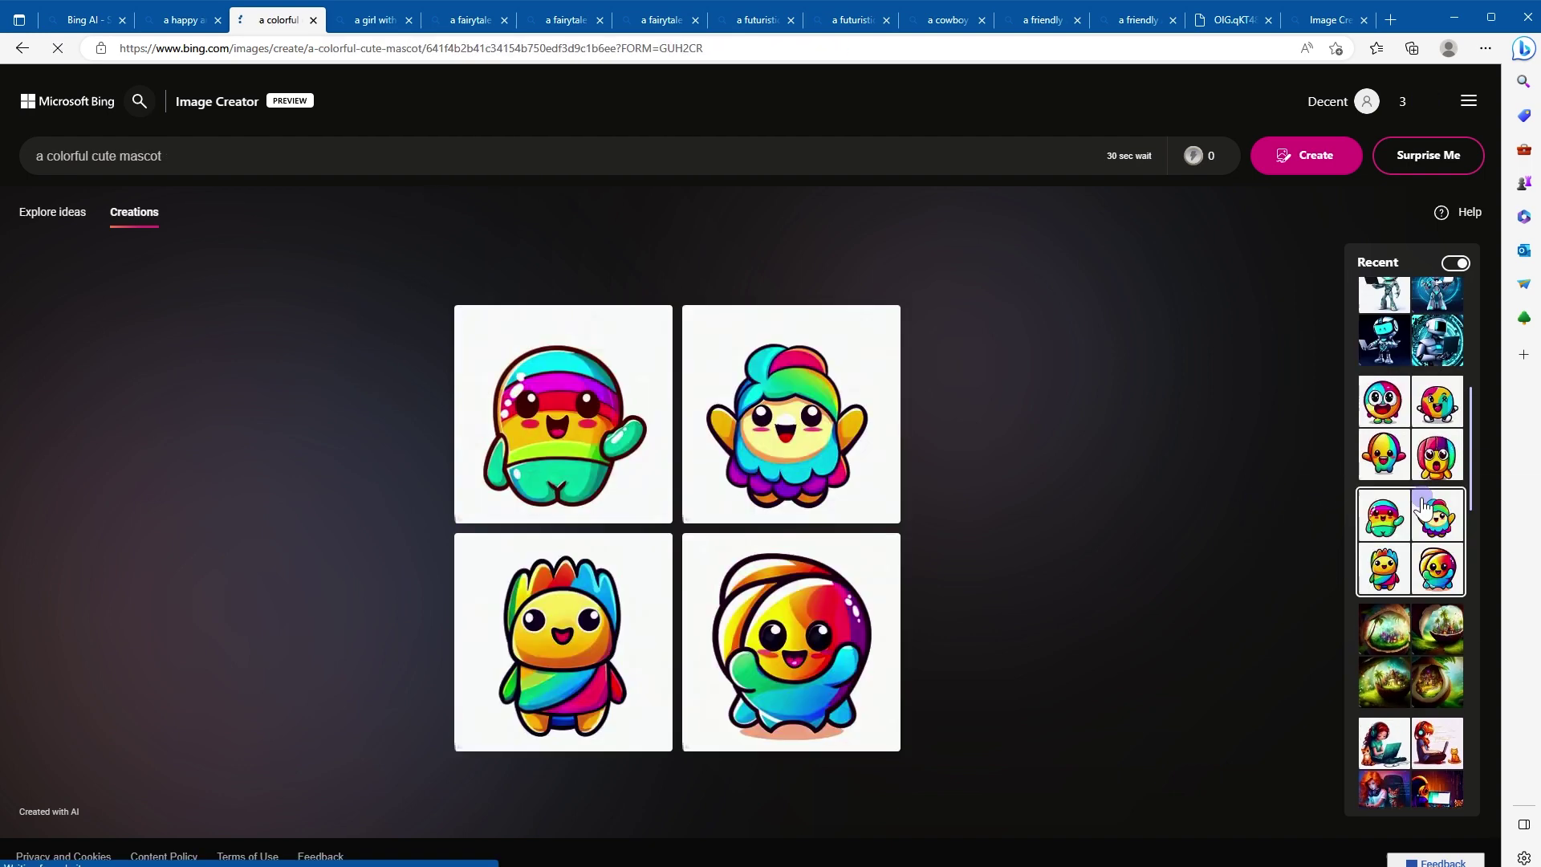
{"action": "left_click", "coordinate": [1419, 624]}
{"action": "left_click", "coordinate": [1434, 642]}
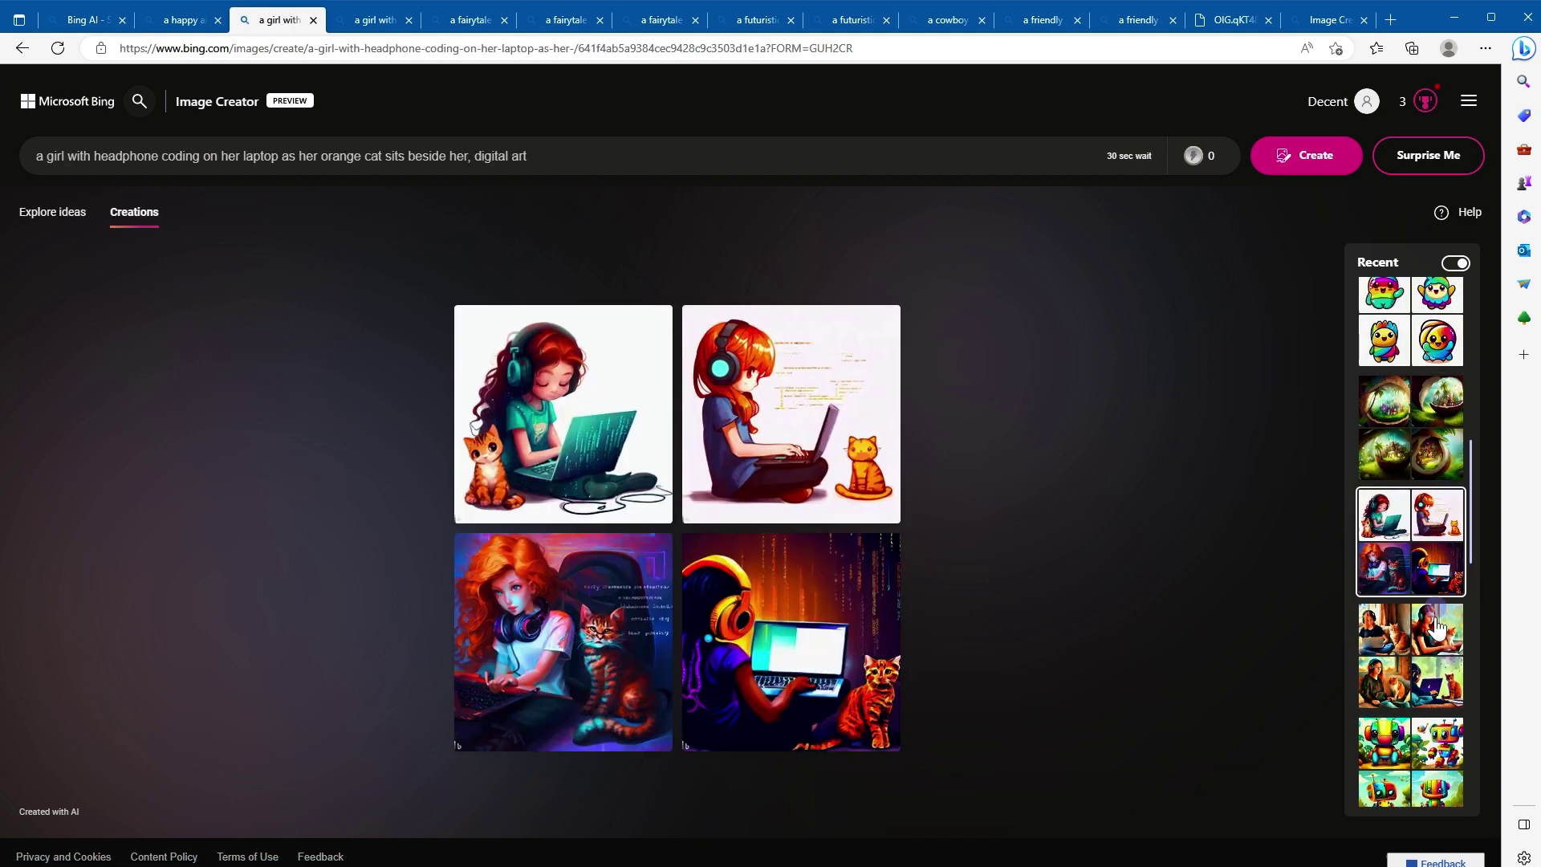
{"action": "left_click", "coordinate": [1437, 740]}
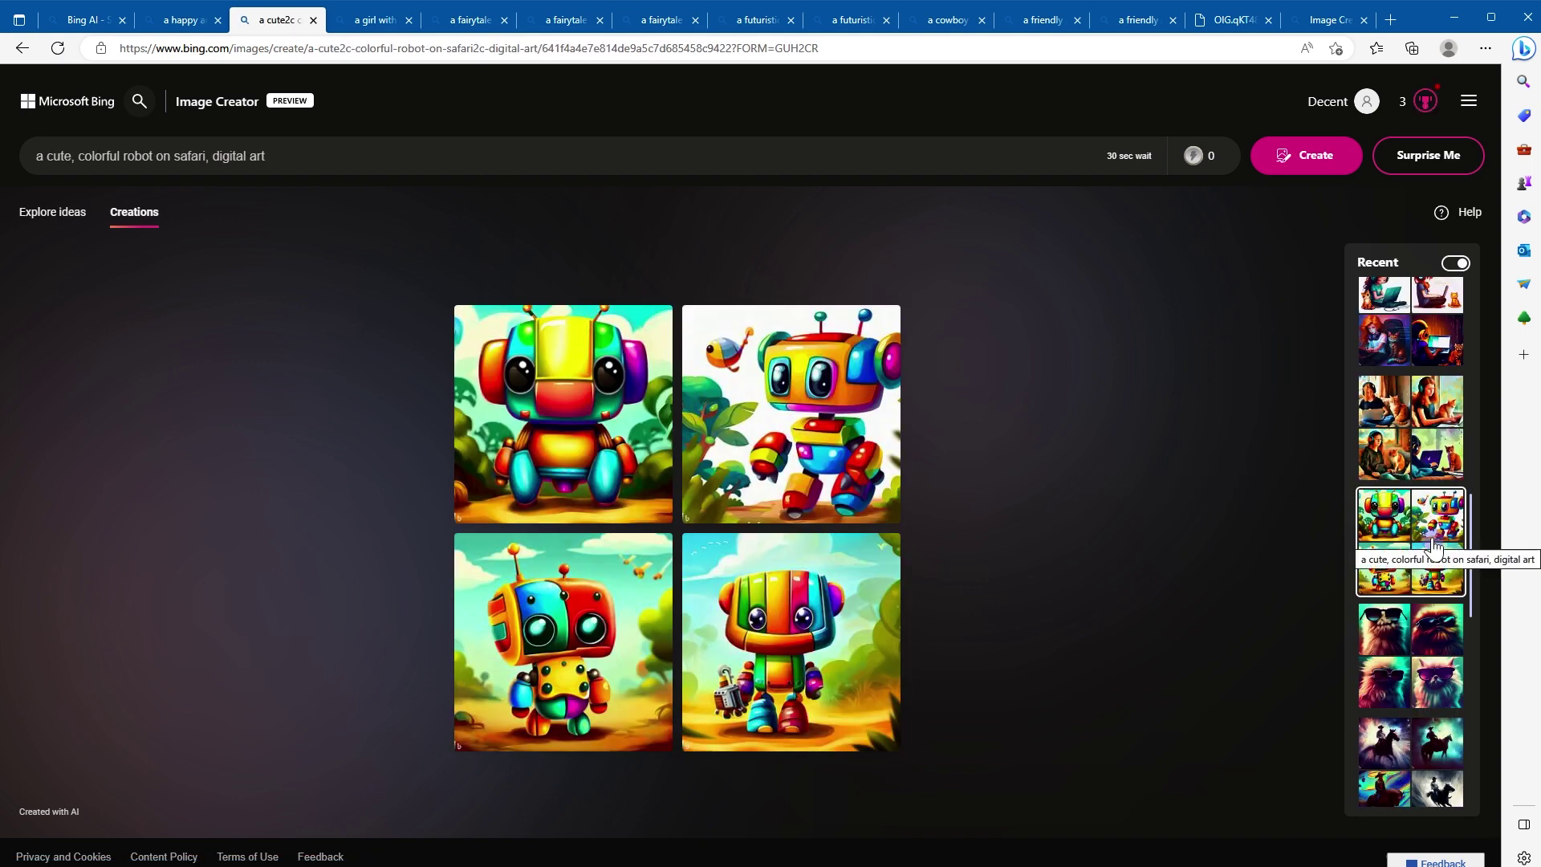
{"action": "left_click", "coordinate": [37, 219]}
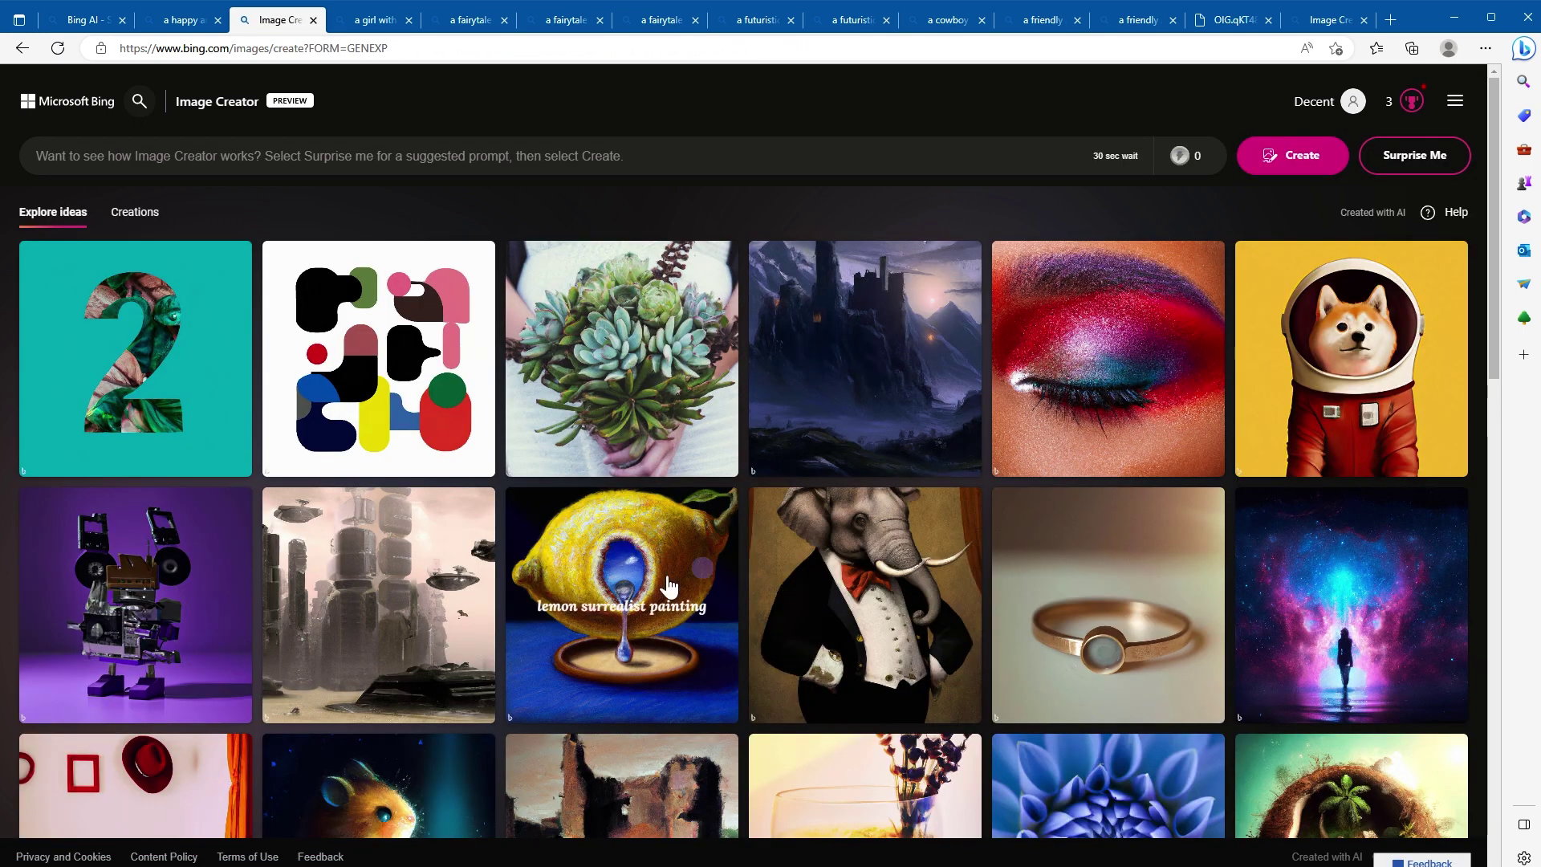
{"action": "scroll", "coordinate": [419, 309], "scroll_direction": "down", "scroll_amount": 3}
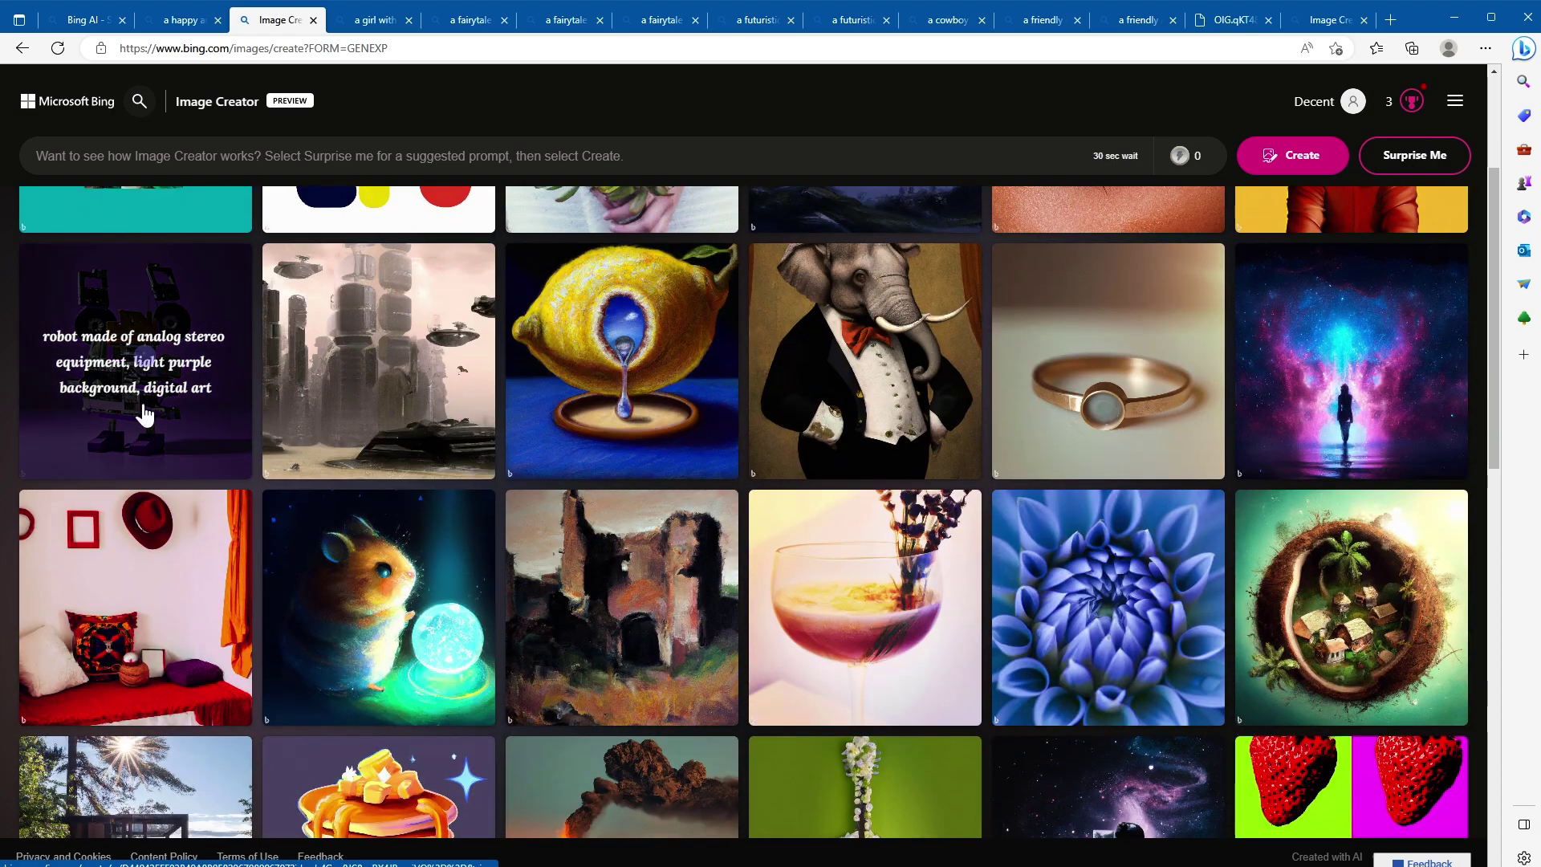
{"action": "scroll", "coordinate": [725, 583], "scroll_direction": "down", "scroll_amount": 4}
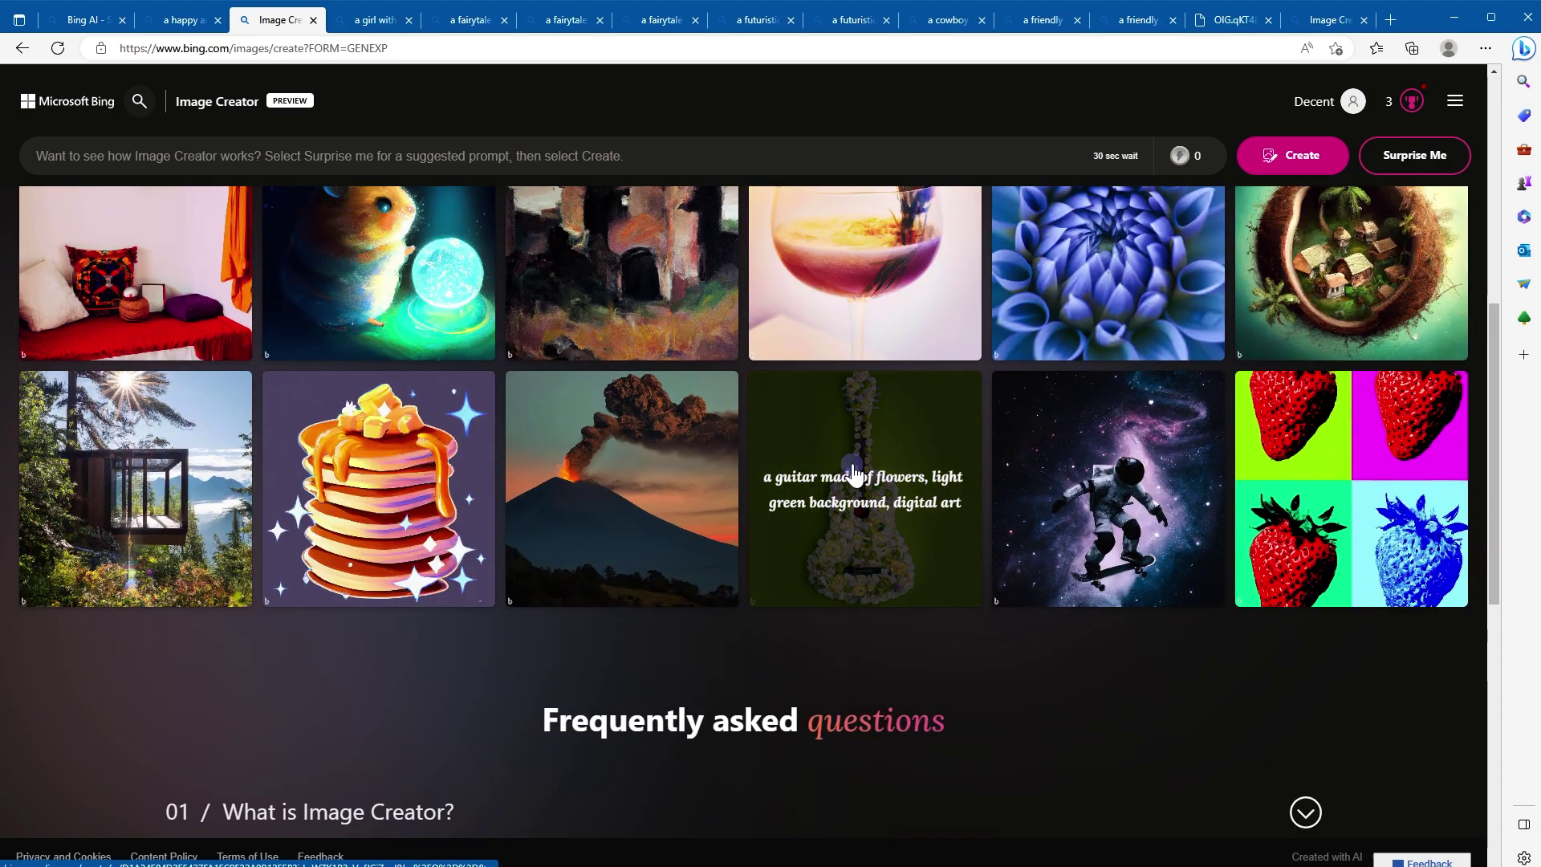
{"action": "scroll", "coordinate": [382, 461], "scroll_direction": "up", "scroll_amount": 7}
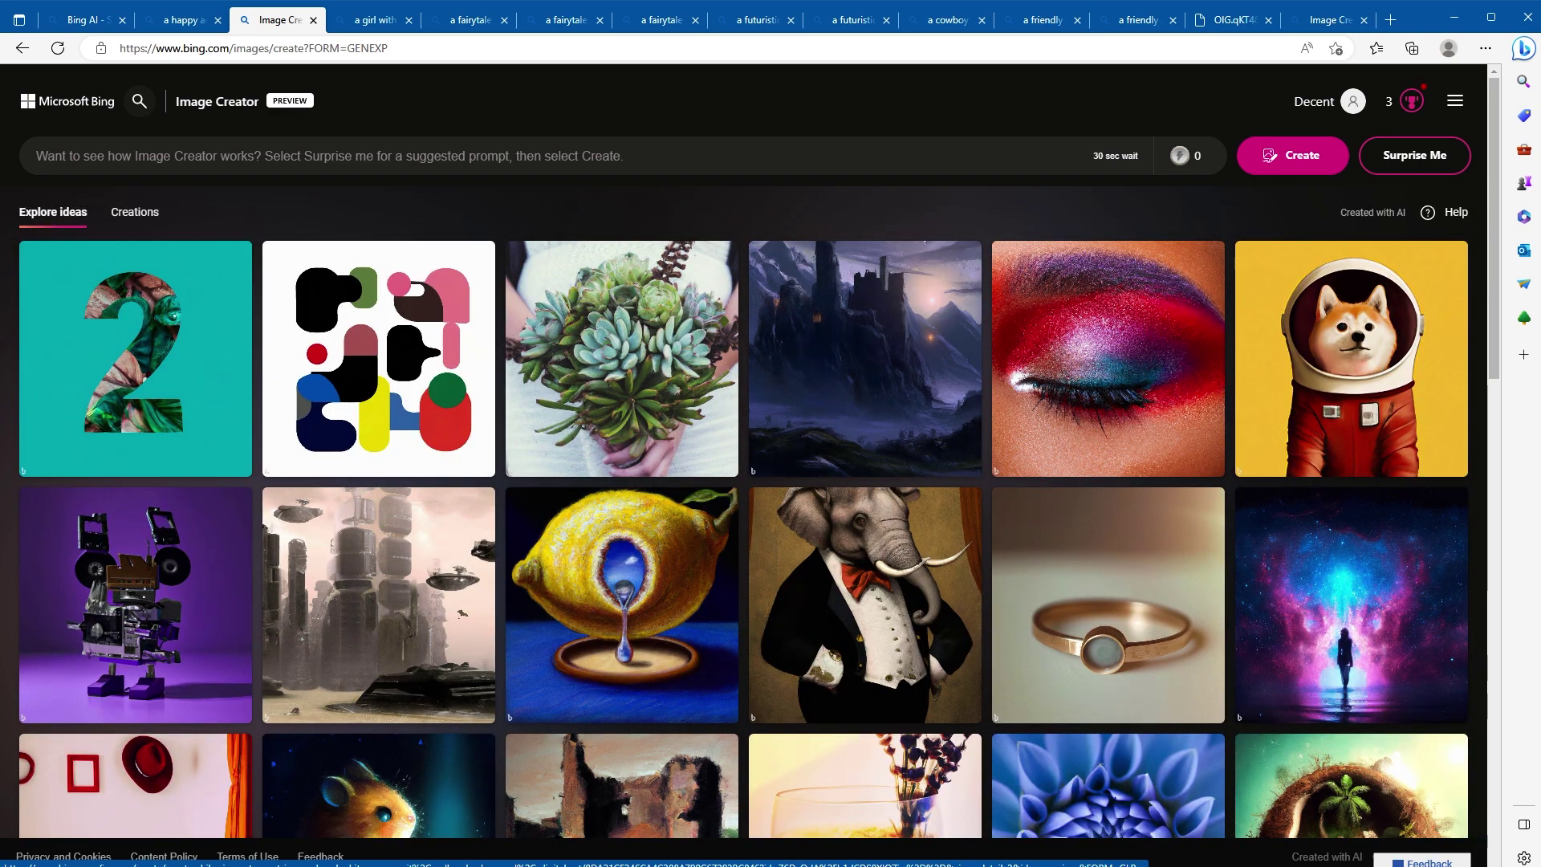
Step: Create images from two Surprise Me prompts: a woman in a VR headset, then a man before a portal
{"action": "left_click", "coordinate": [1405, 155]}
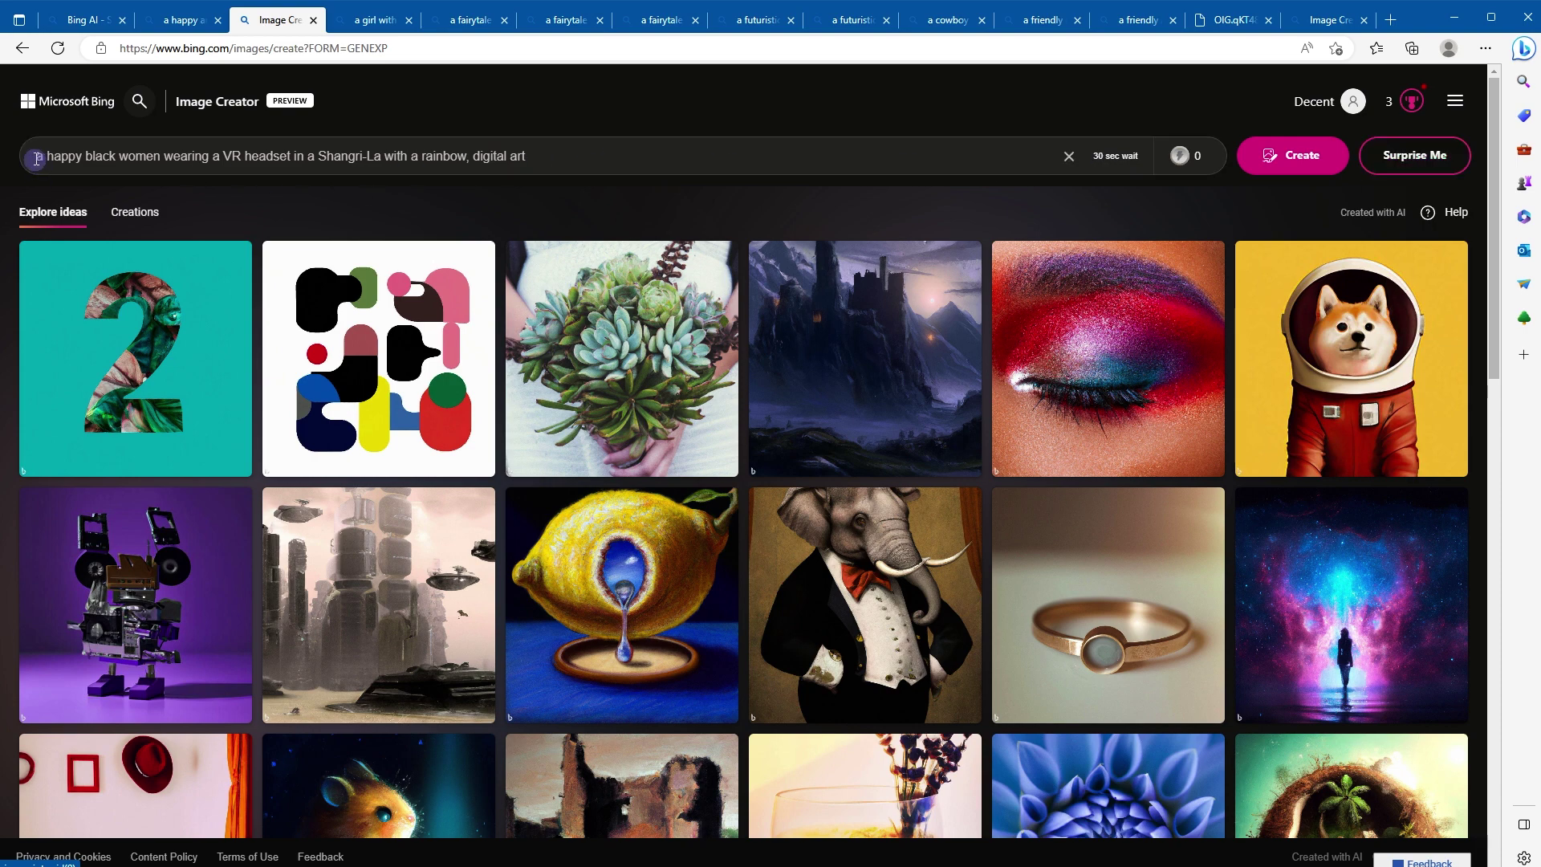
{"action": "left_click_drag", "start_coordinate": [36, 155], "coordinate": [505, 158]}
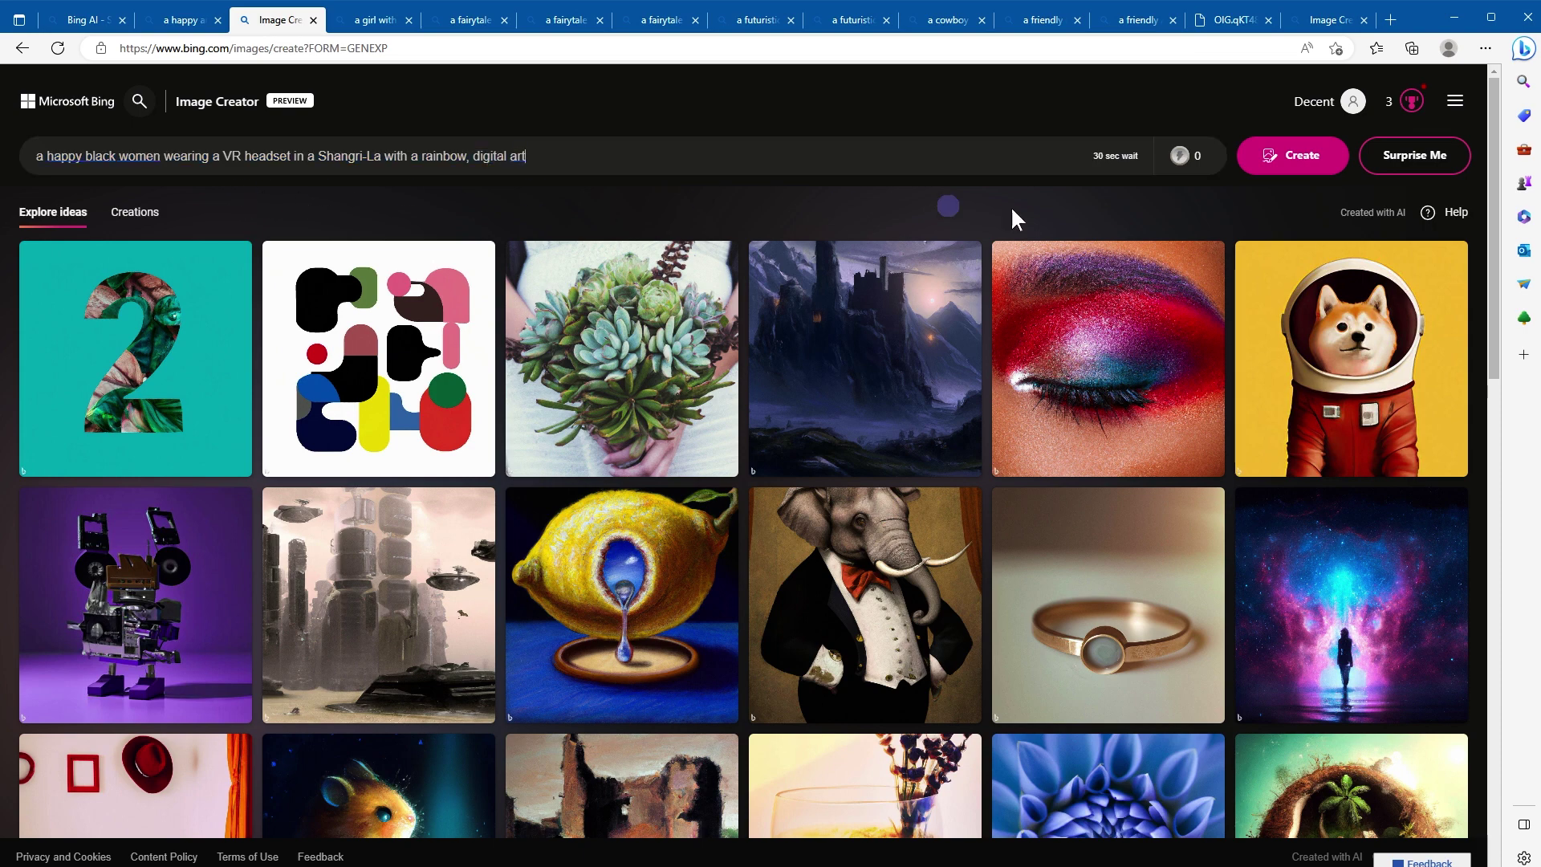
{"action": "left_click", "coordinate": [1282, 170]}
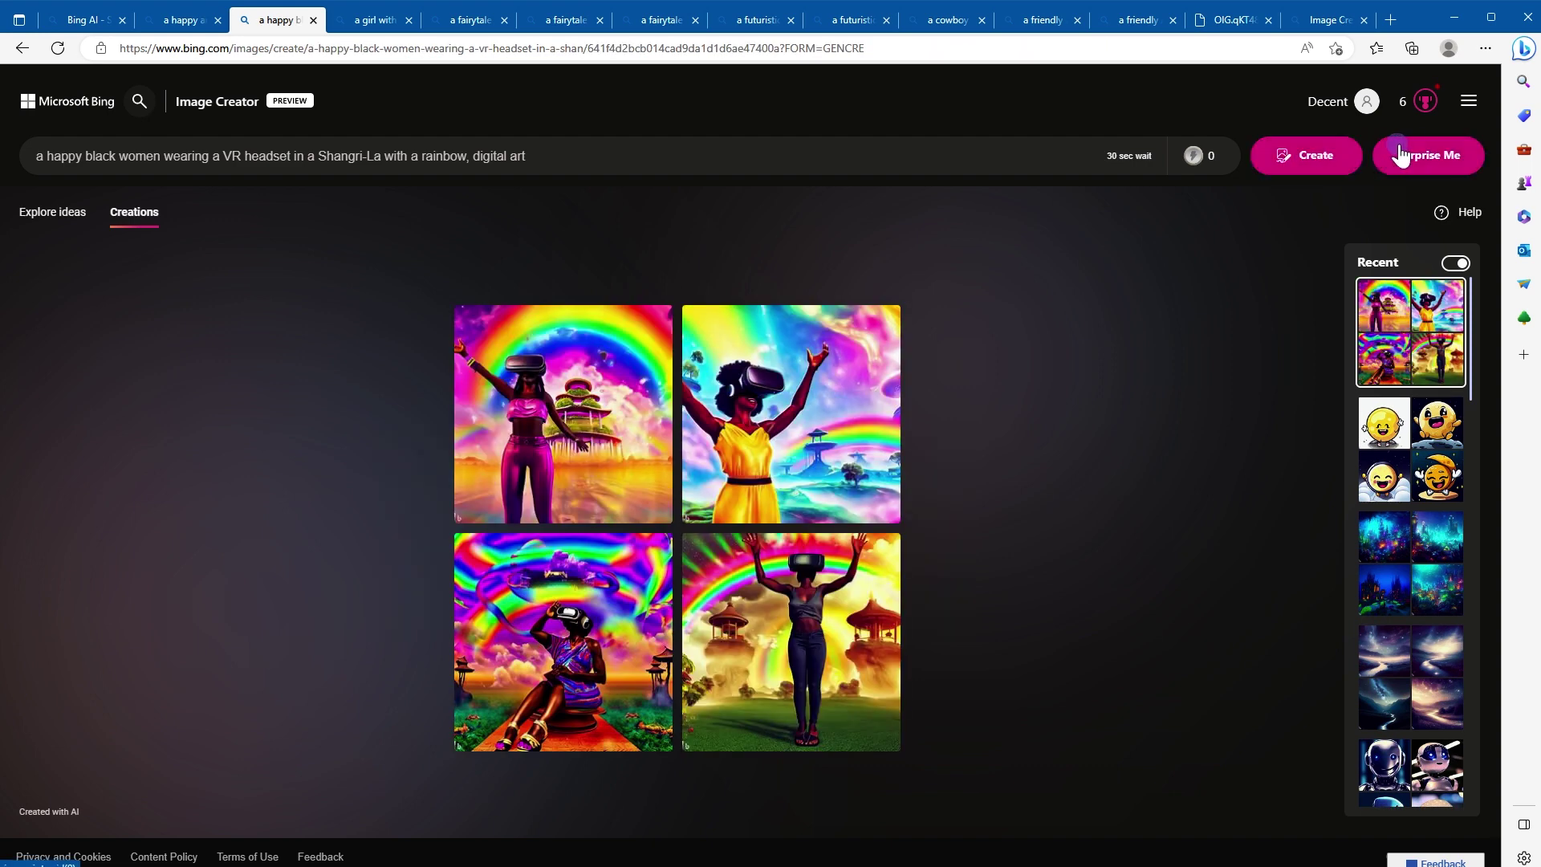
{"action": "left_click", "coordinate": [1408, 153]}
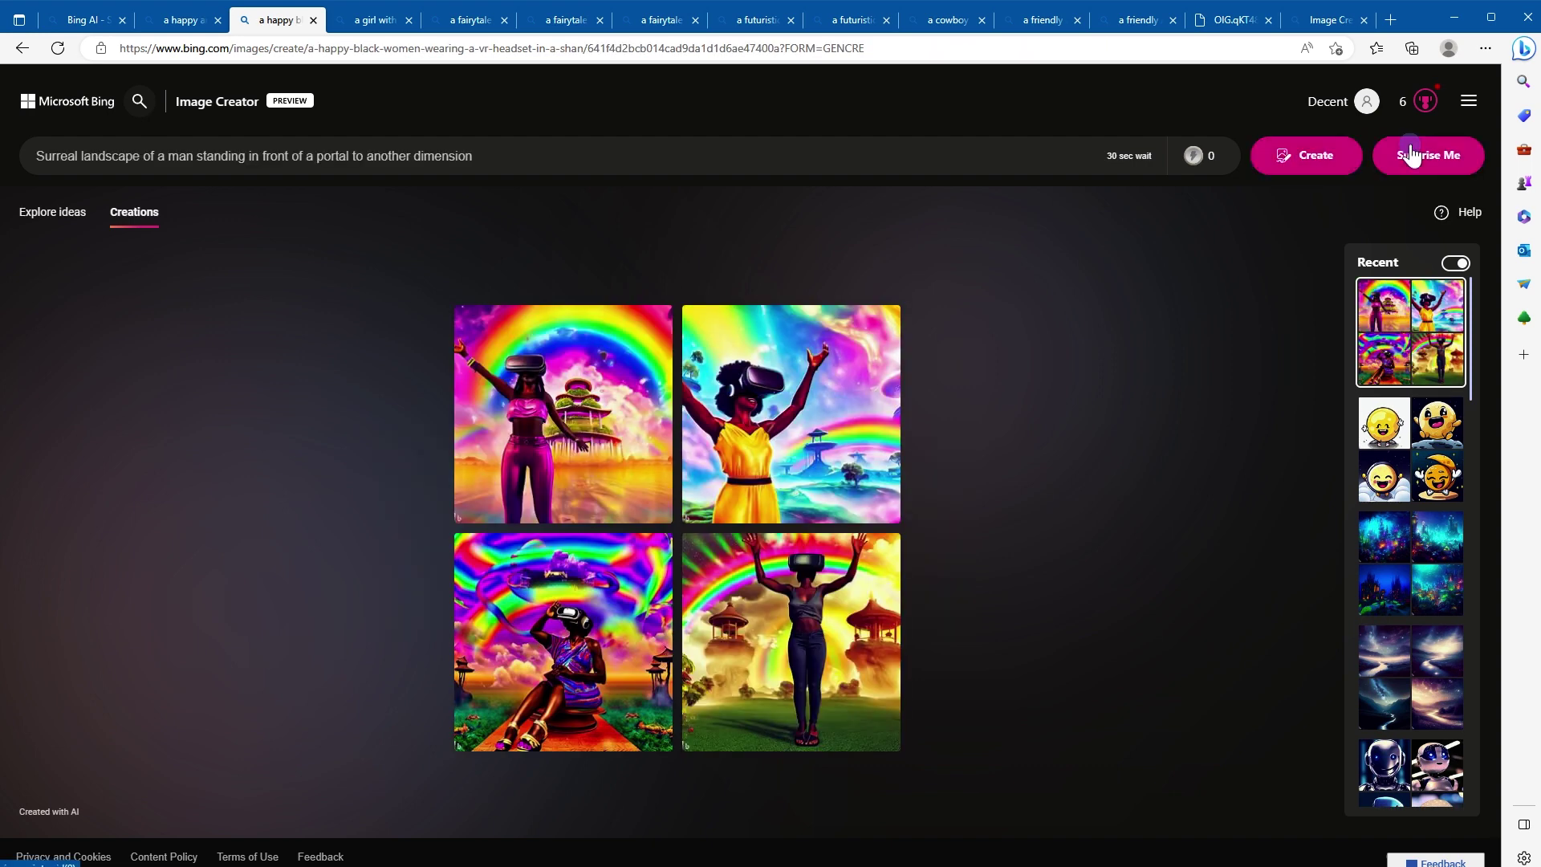
{"action": "left_click", "coordinate": [1336, 153]}
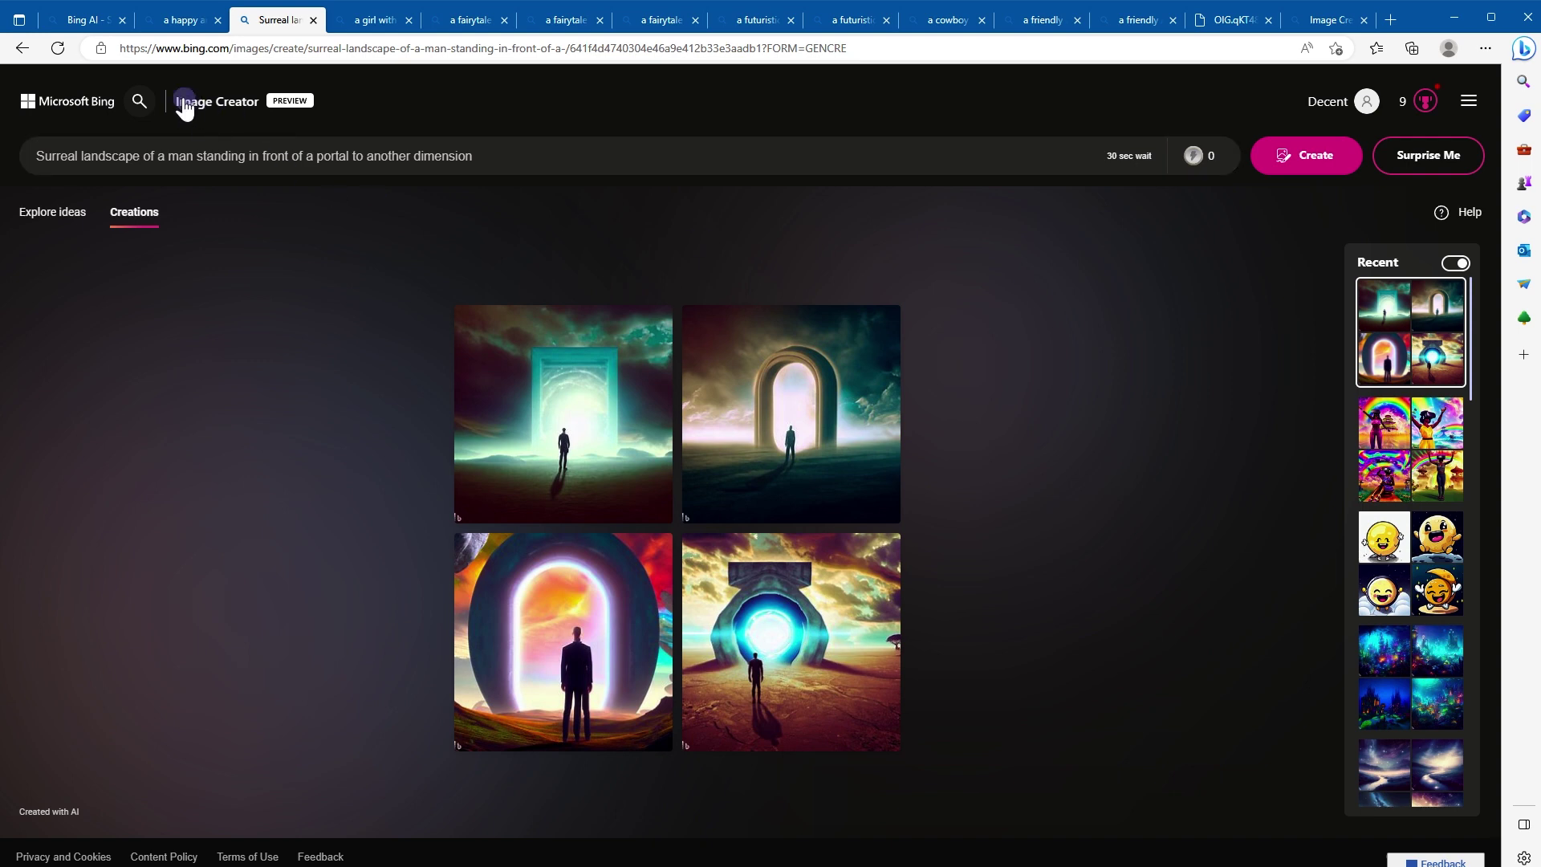
Step: Switch back to the first Bing AI tab, now showing a fresh Creative-style chat
{"action": "left_click", "coordinate": [88, 20]}
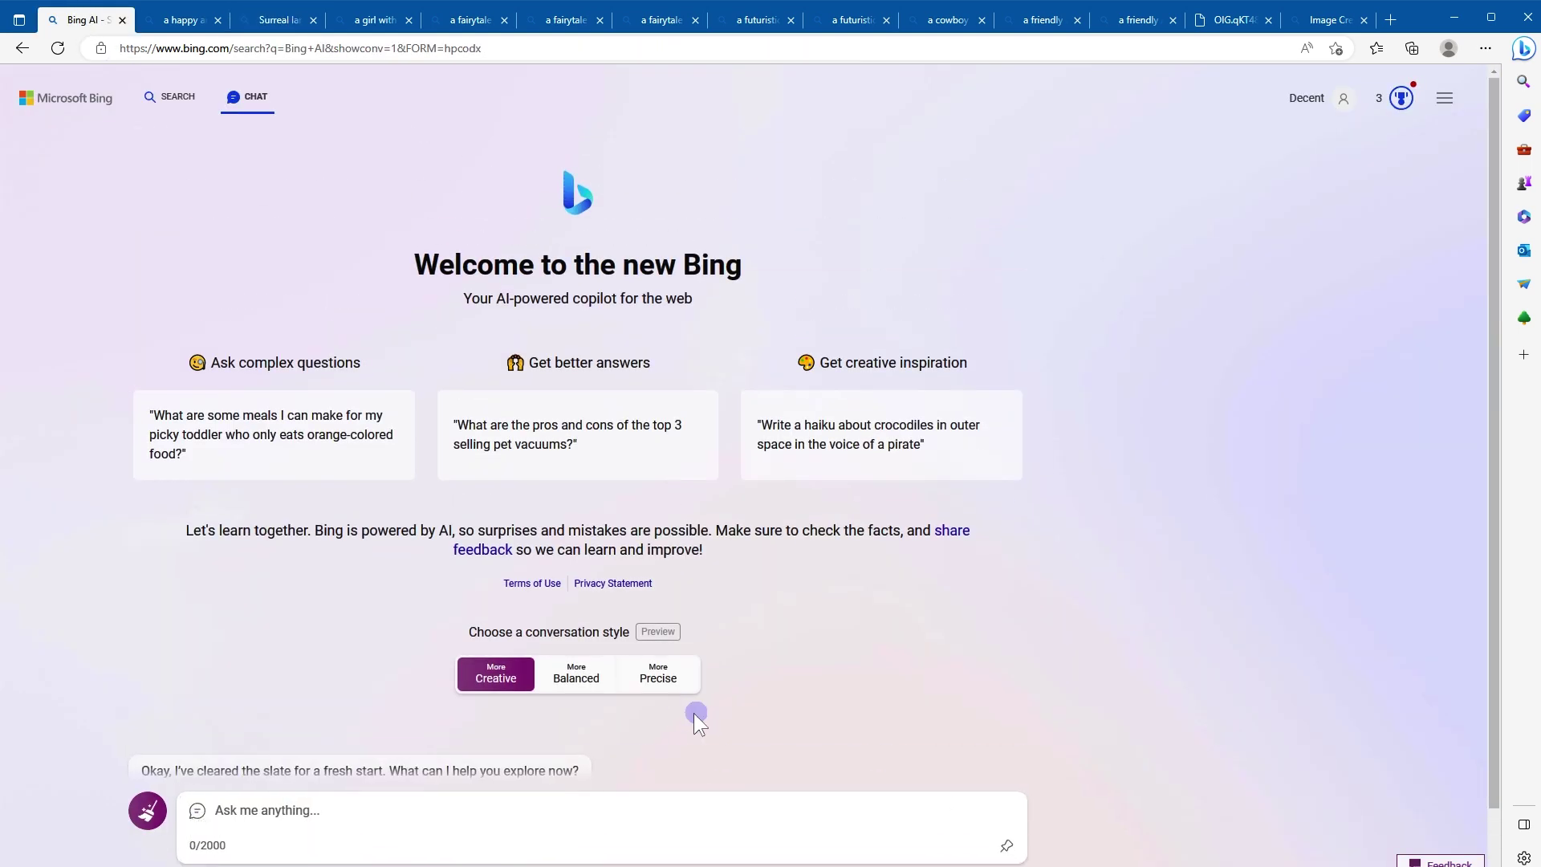